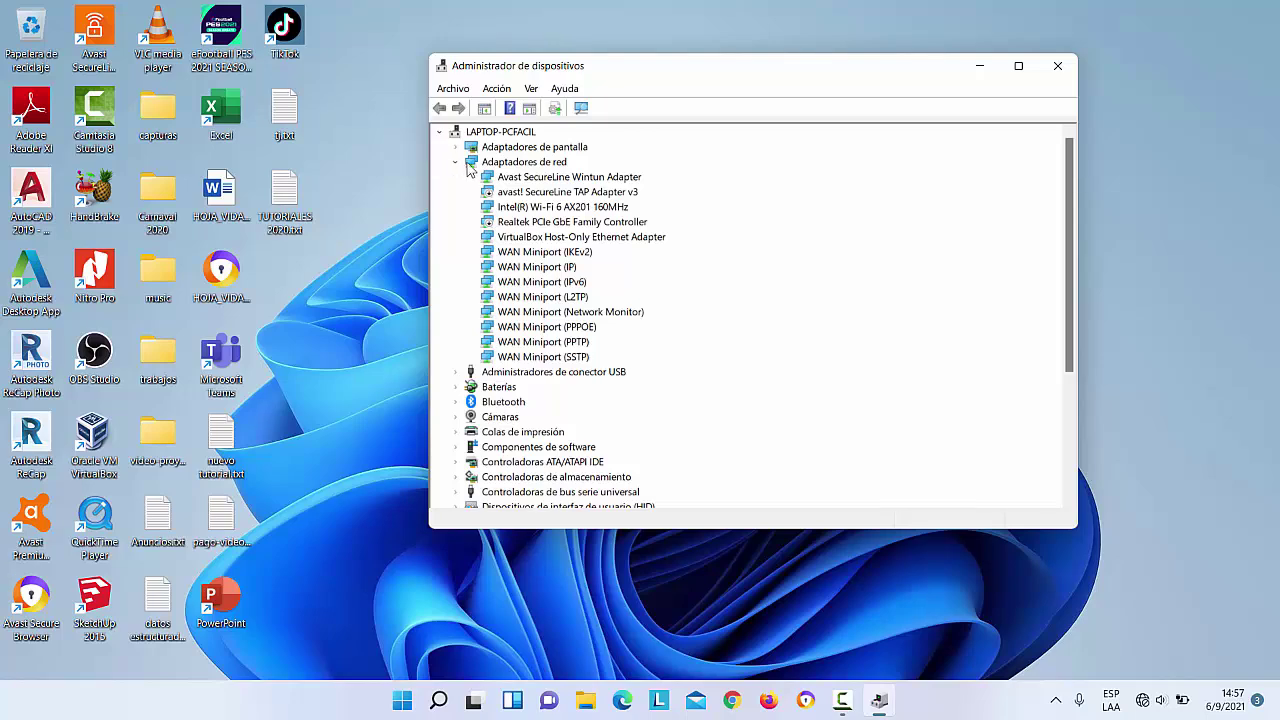
# - Collapse the network adapters (Adaptadores de red) and expand the display adapters (Adaptadores de pantalla) to view the installed graphics cards
pyautogui.click(455, 162)
pyautogui.click(455, 148)
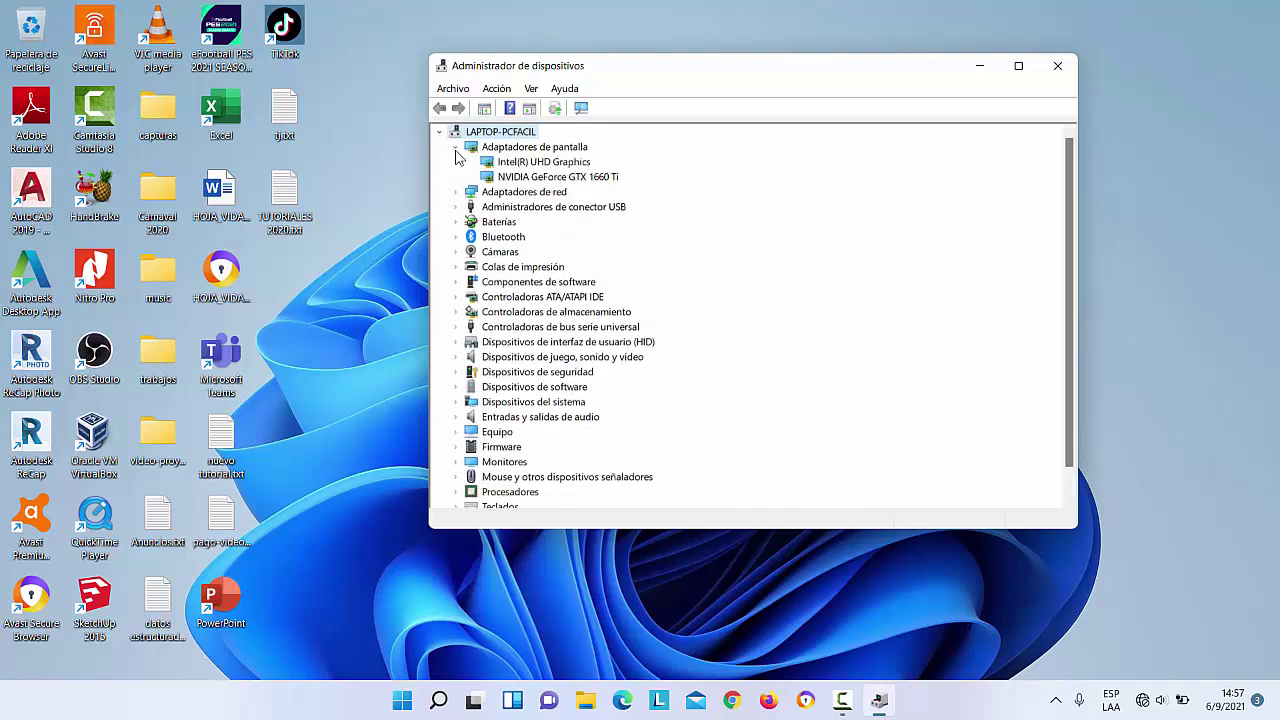
pyautogui.click(580, 164)
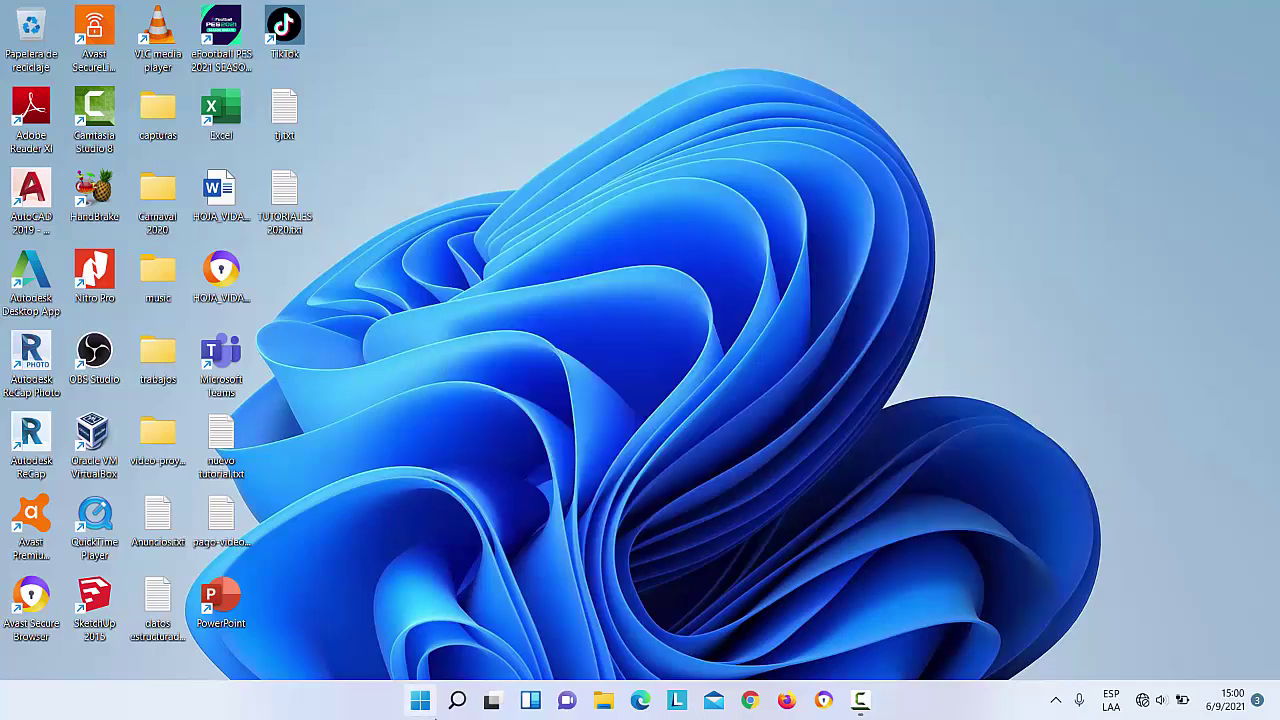
pyautogui.click(421, 702)
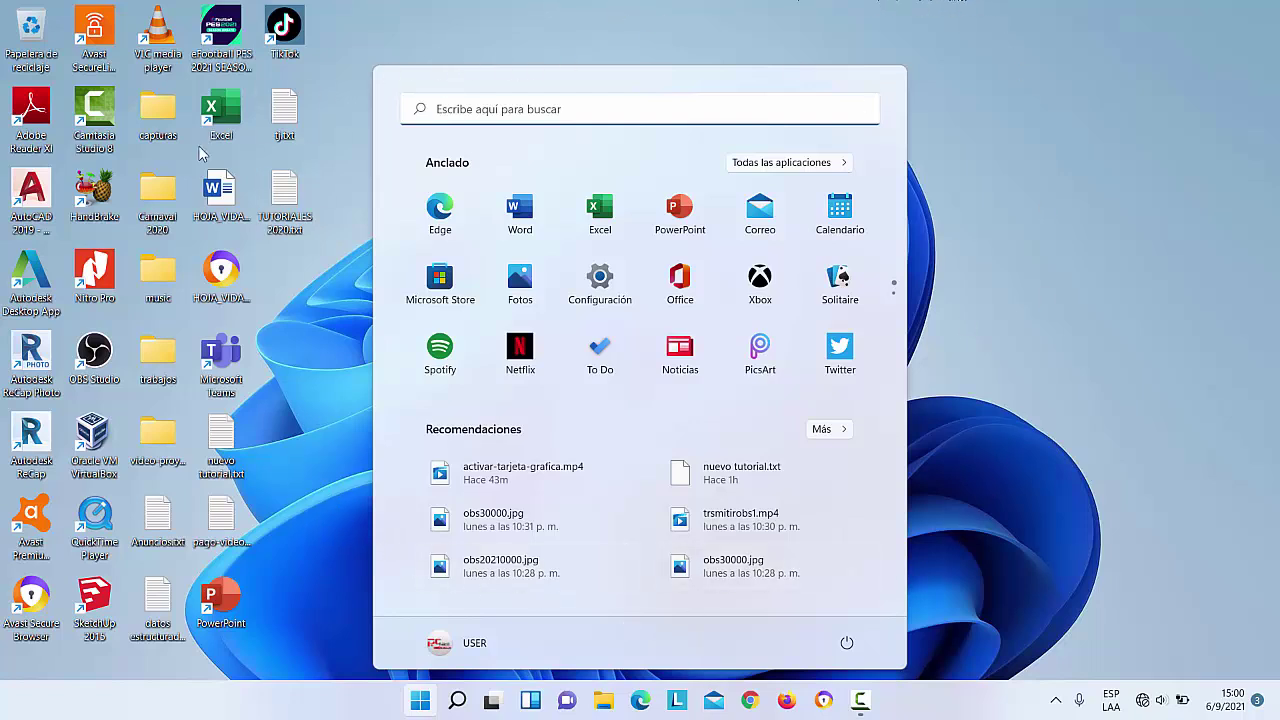
pyautogui.click(340, 345)
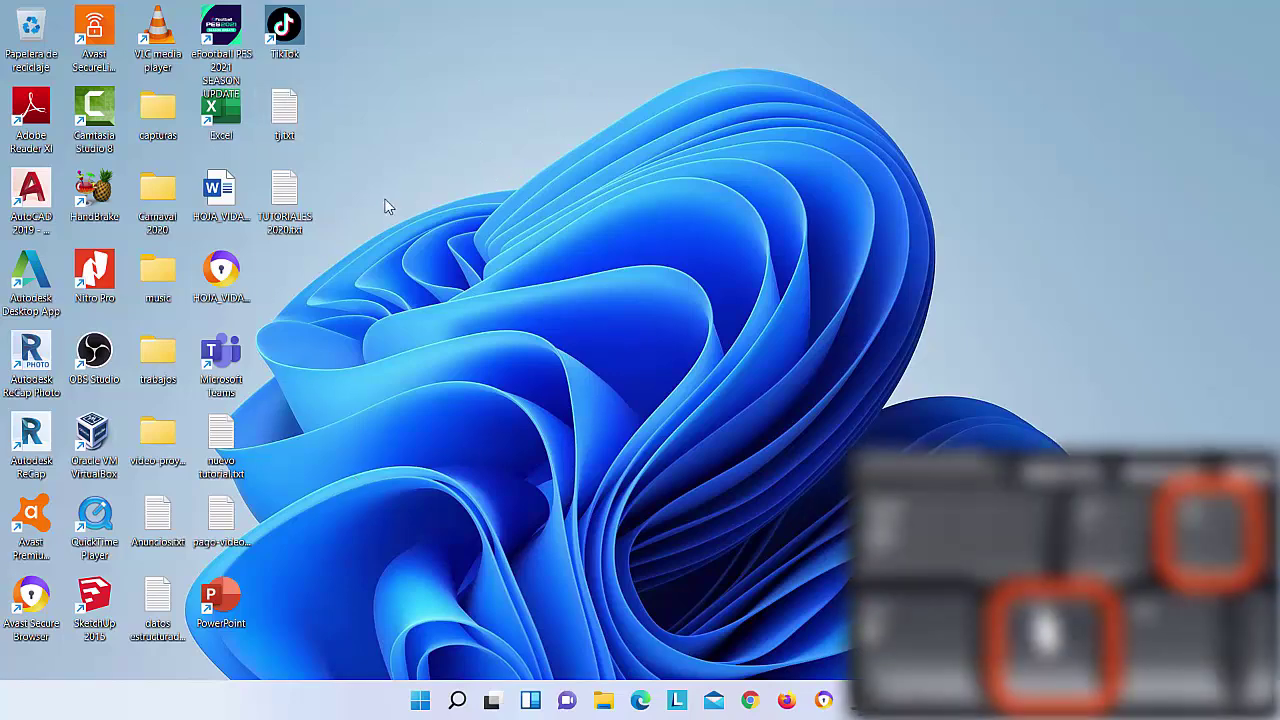
# - Open Device Manager (Administrador de dispositivos) and move its window clear of the desktop icons
pyautogui.press('super+x')
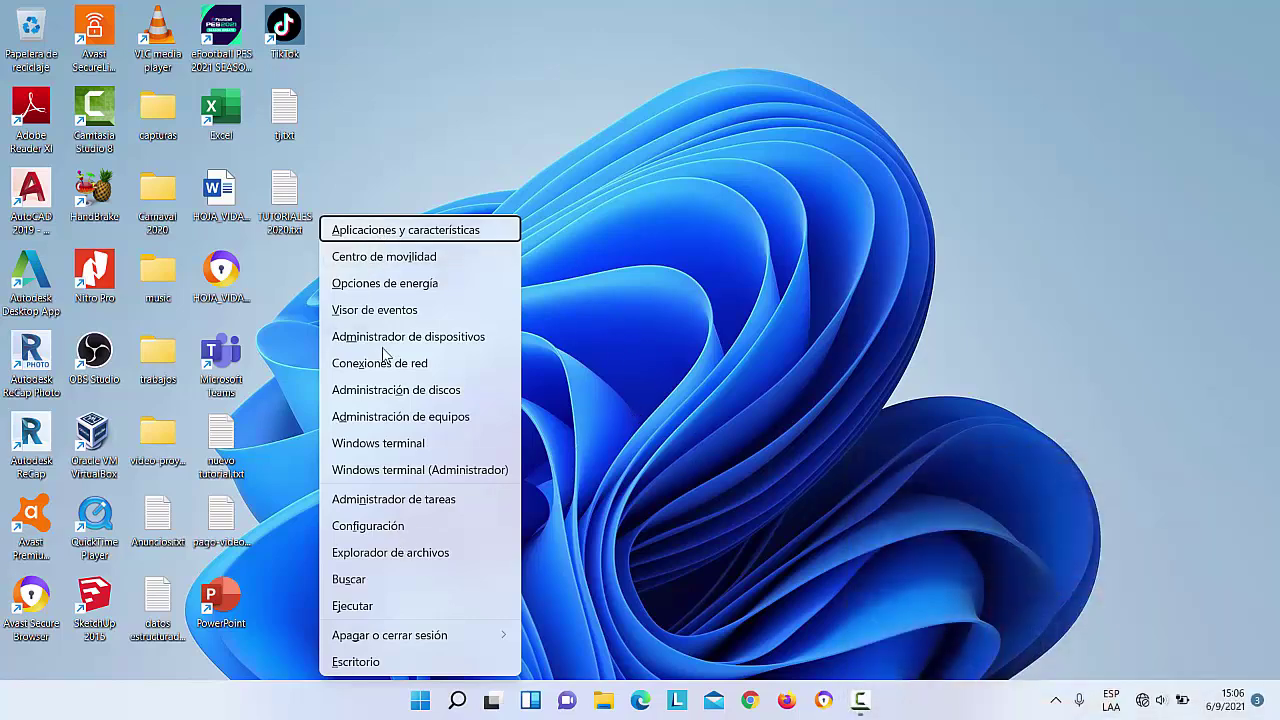
pyautogui.press('Escape')
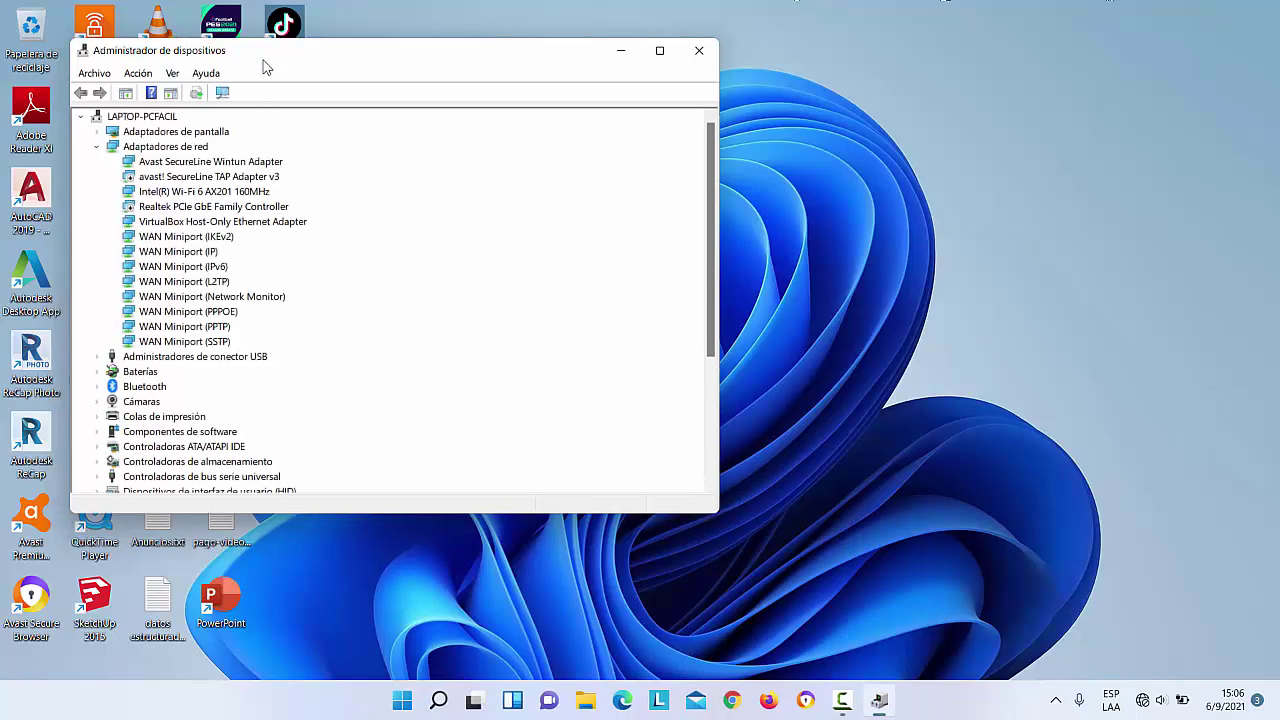
pyautogui.moveTo(263, 63); pyautogui.dragTo(823, 36)
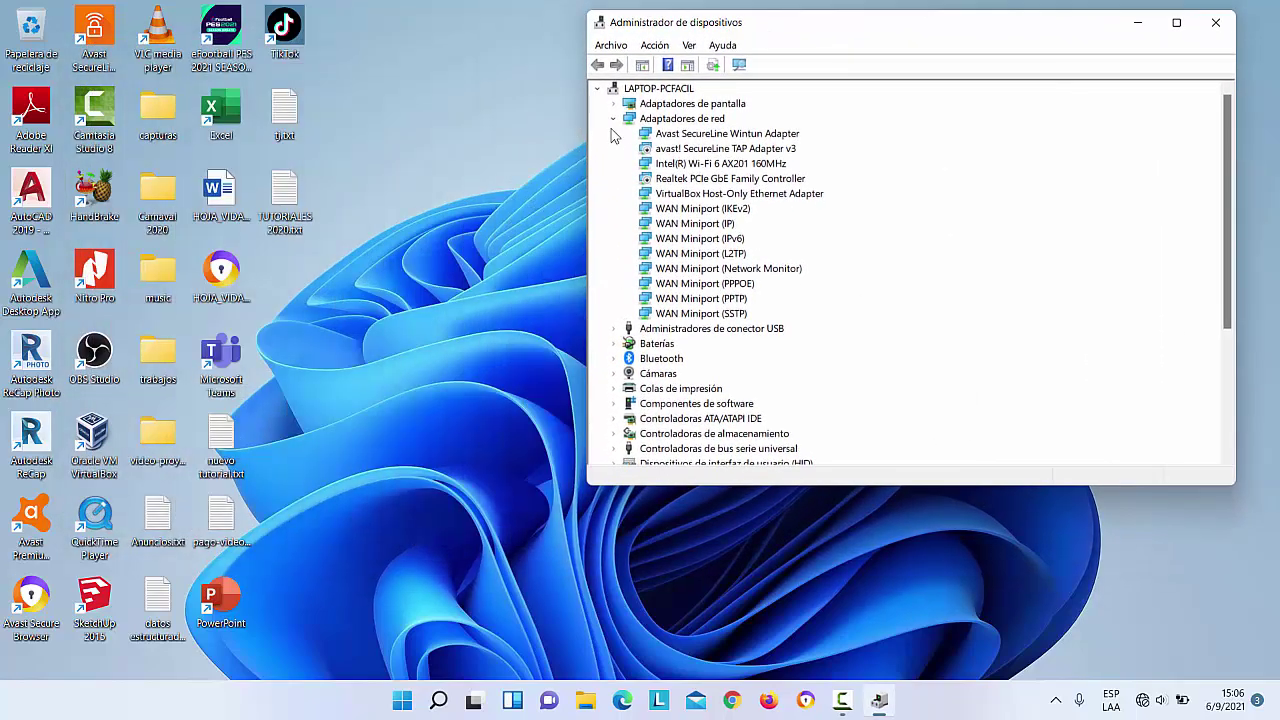
# - Examine the Intel(R) UHD Graphics and NVIDIA GeForce GTX 1660 Ti entries under the display adapters, and close Device Manager
pyautogui.click(613, 118)
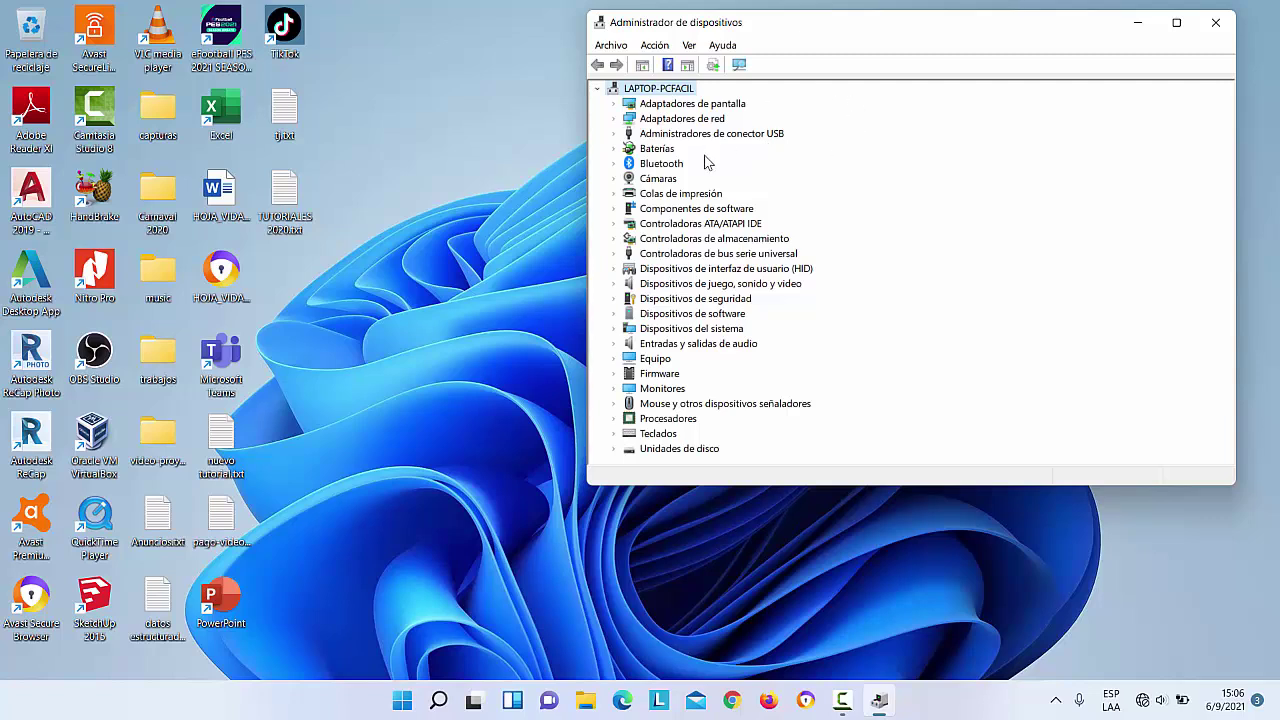
pyautogui.click(613, 104)
pyautogui.click(667, 120)
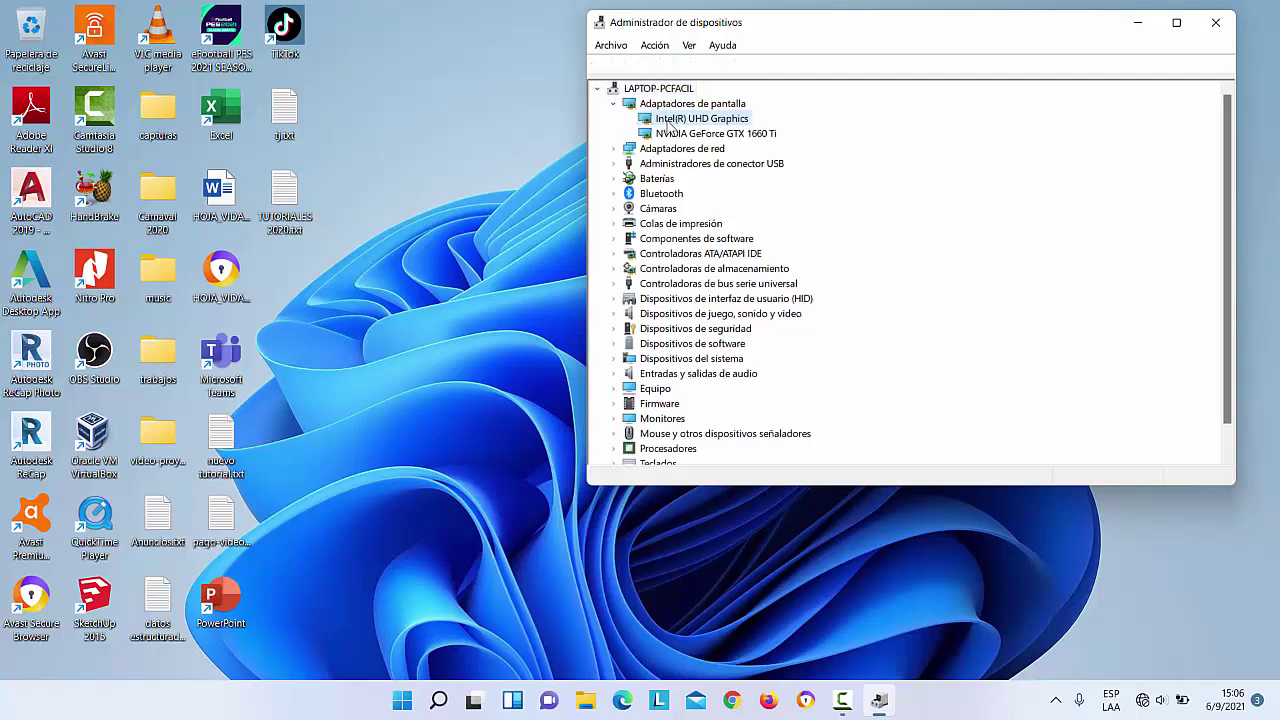
pyautogui.click(682, 134)
pyautogui.click(662, 118)
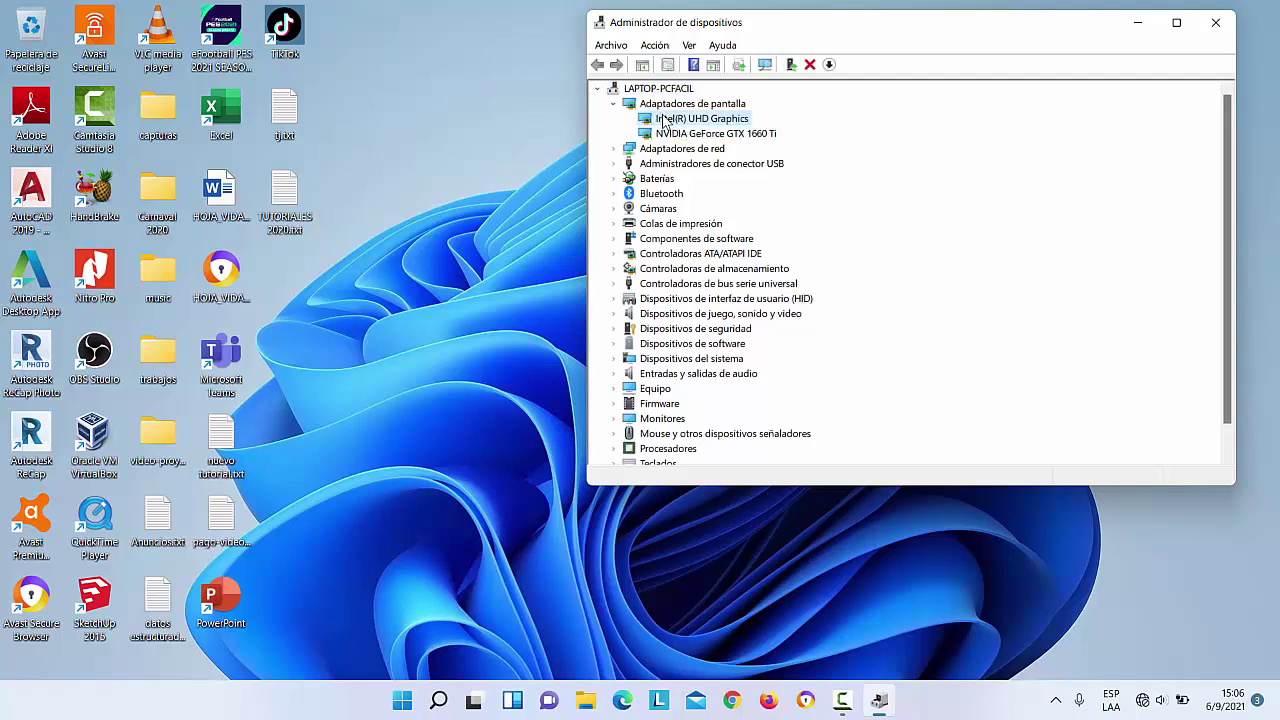
pyautogui.click(728, 135)
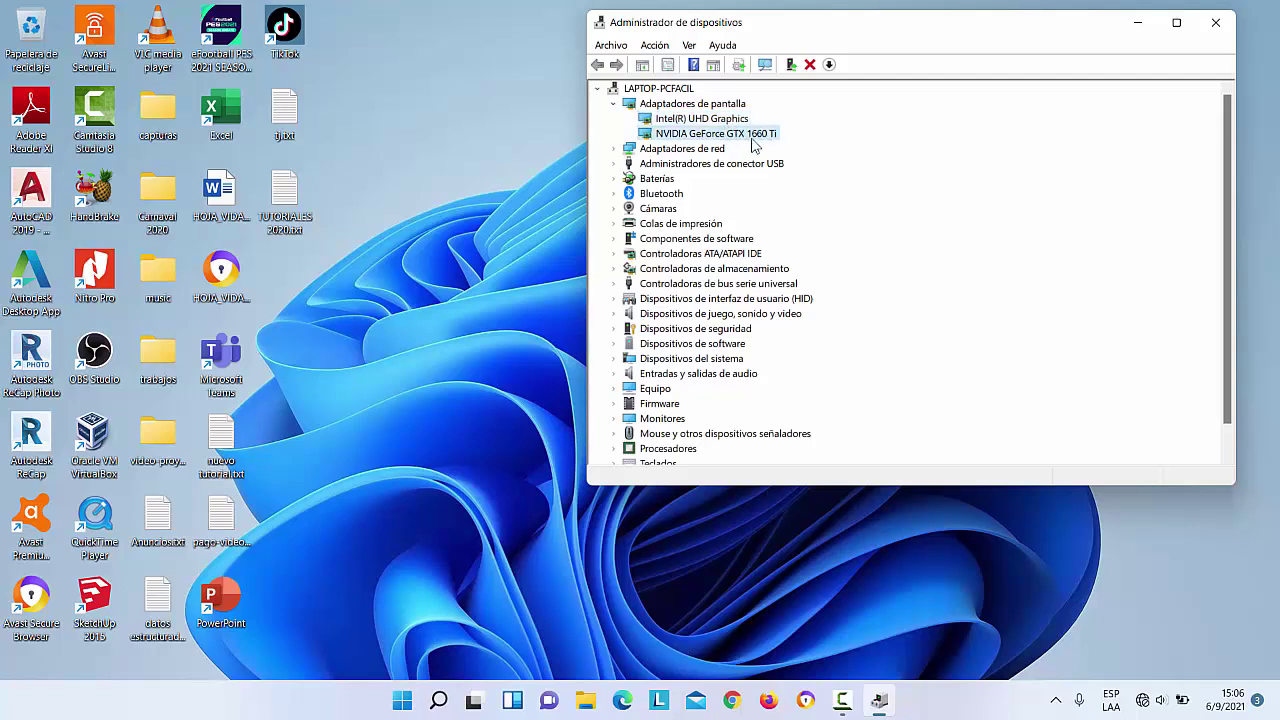
pyautogui.click(676, 120)
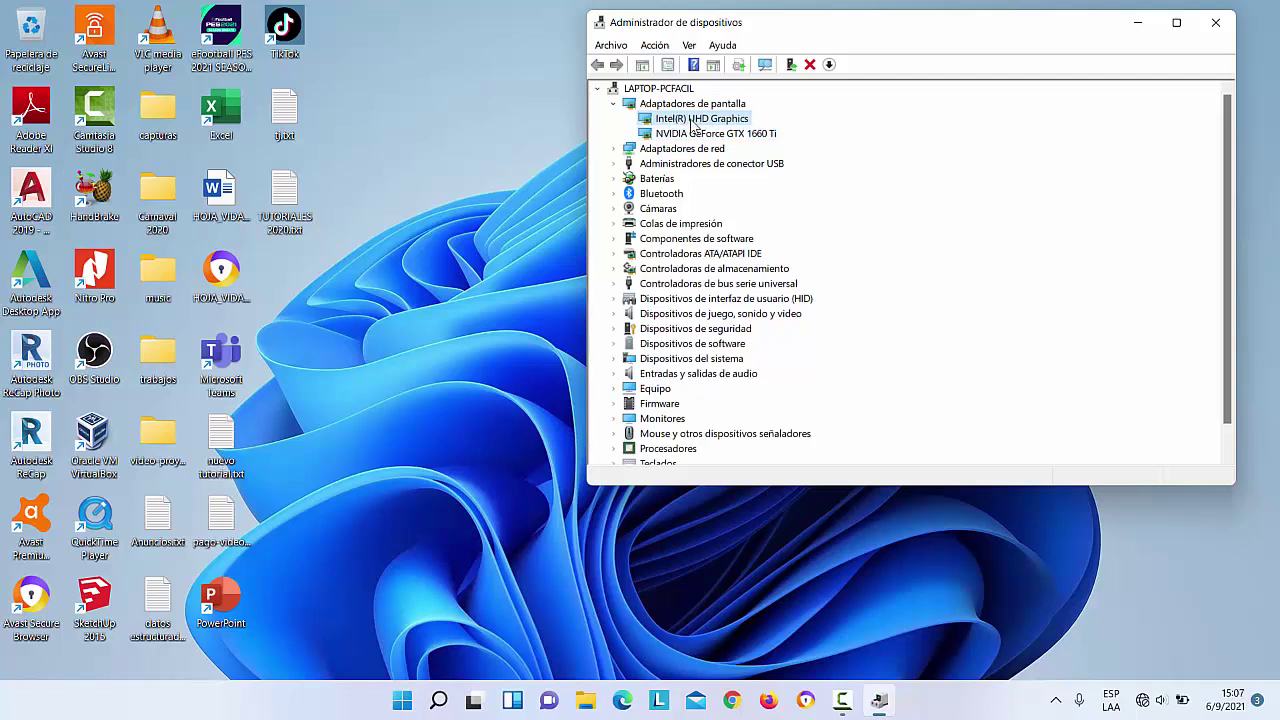
pyautogui.click(668, 134)
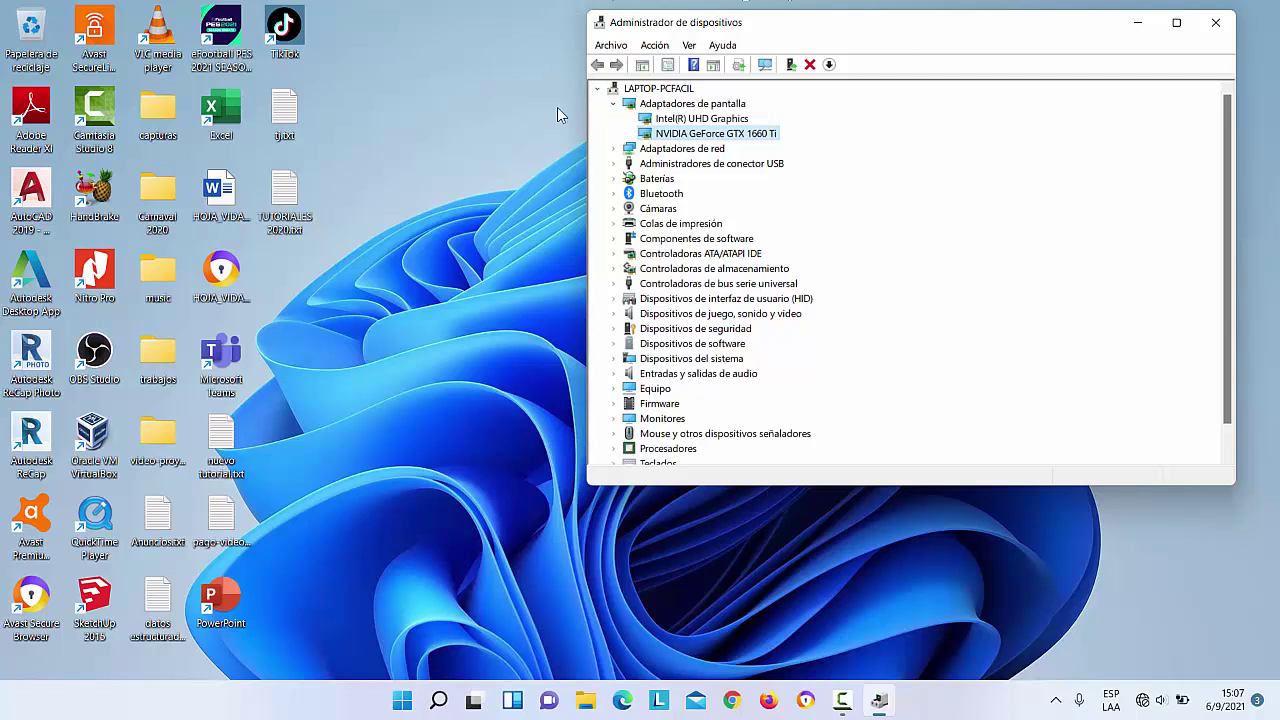
pyautogui.click(690, 120)
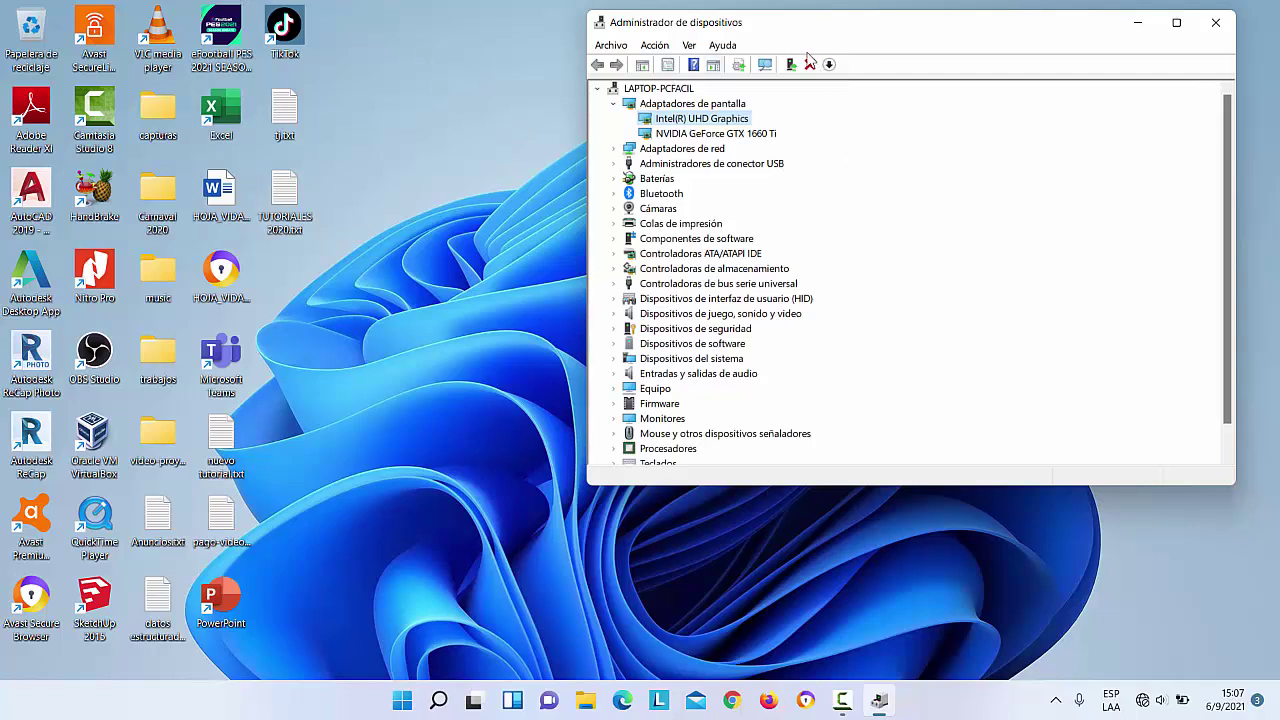
pyautogui.click(668, 136)
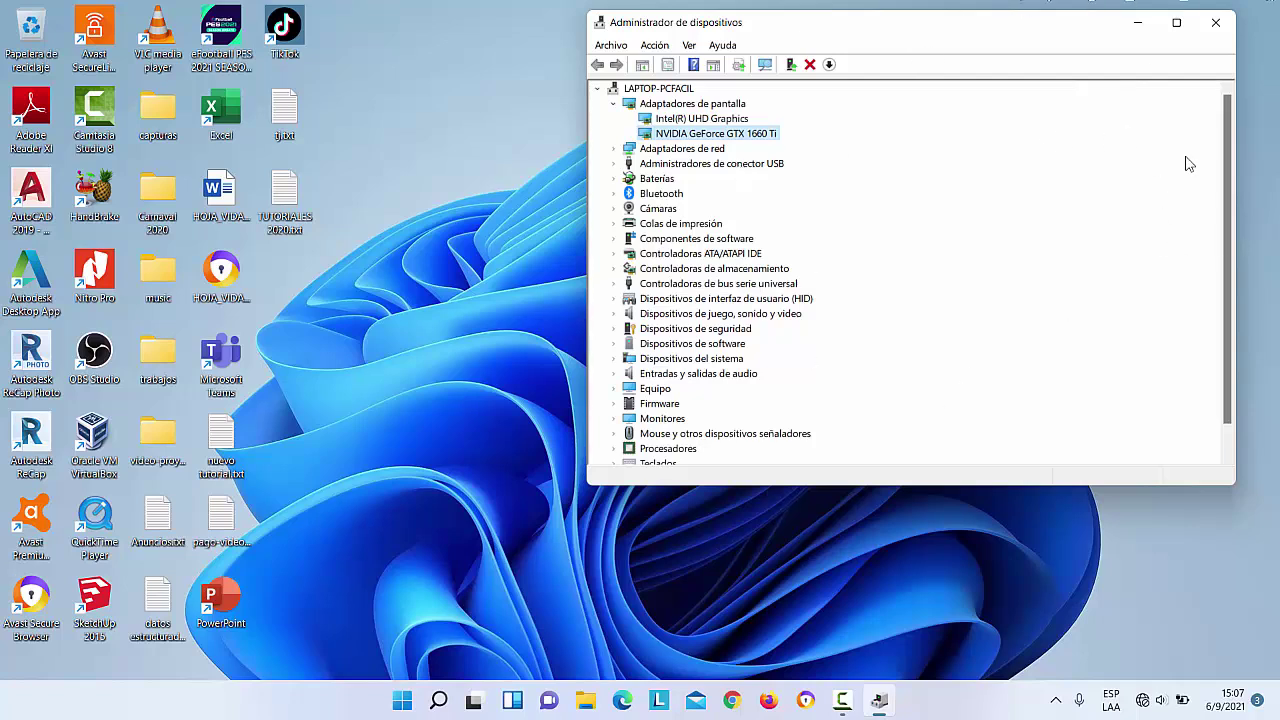
pyautogui.click(664, 118)
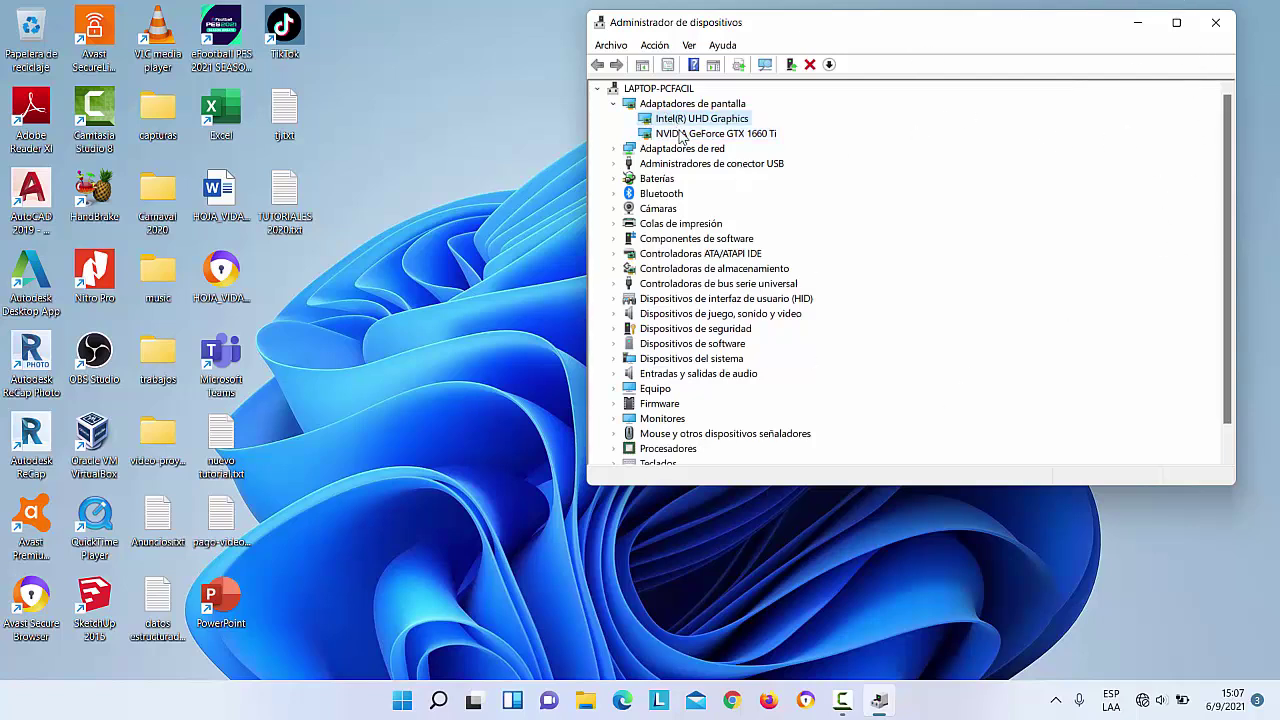
pyautogui.click(683, 138)
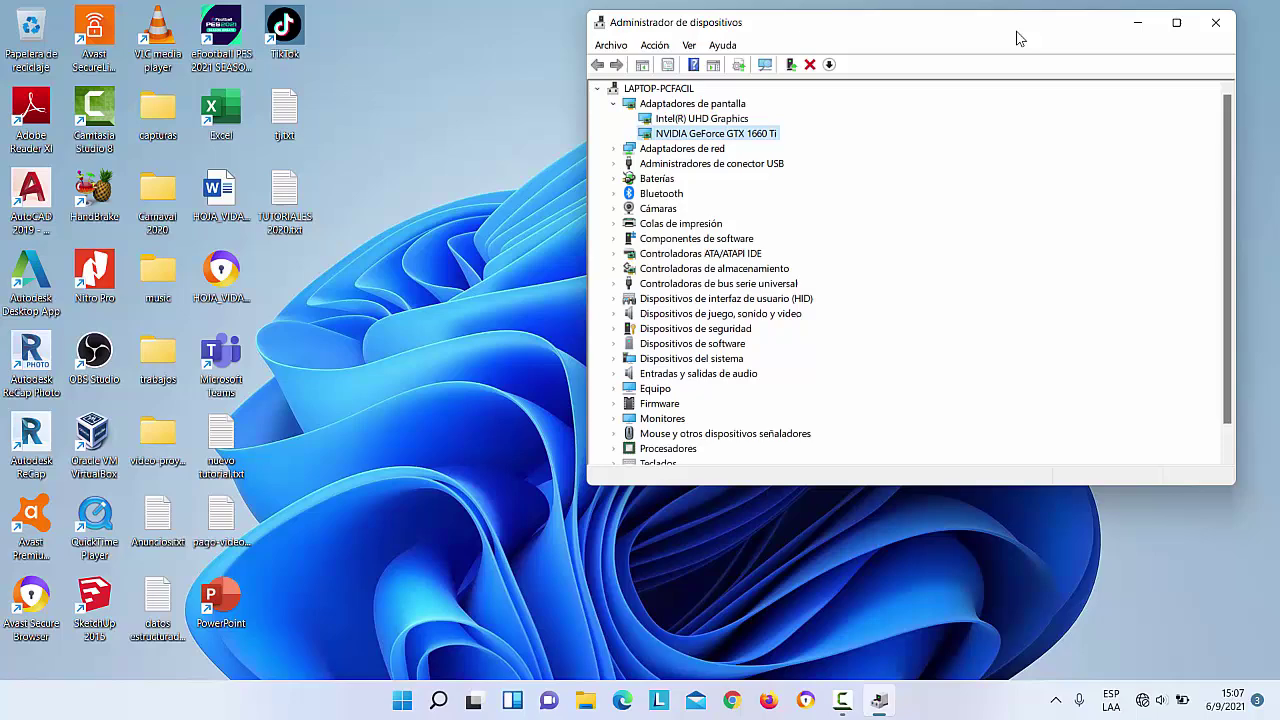
pyautogui.click(1217, 28)
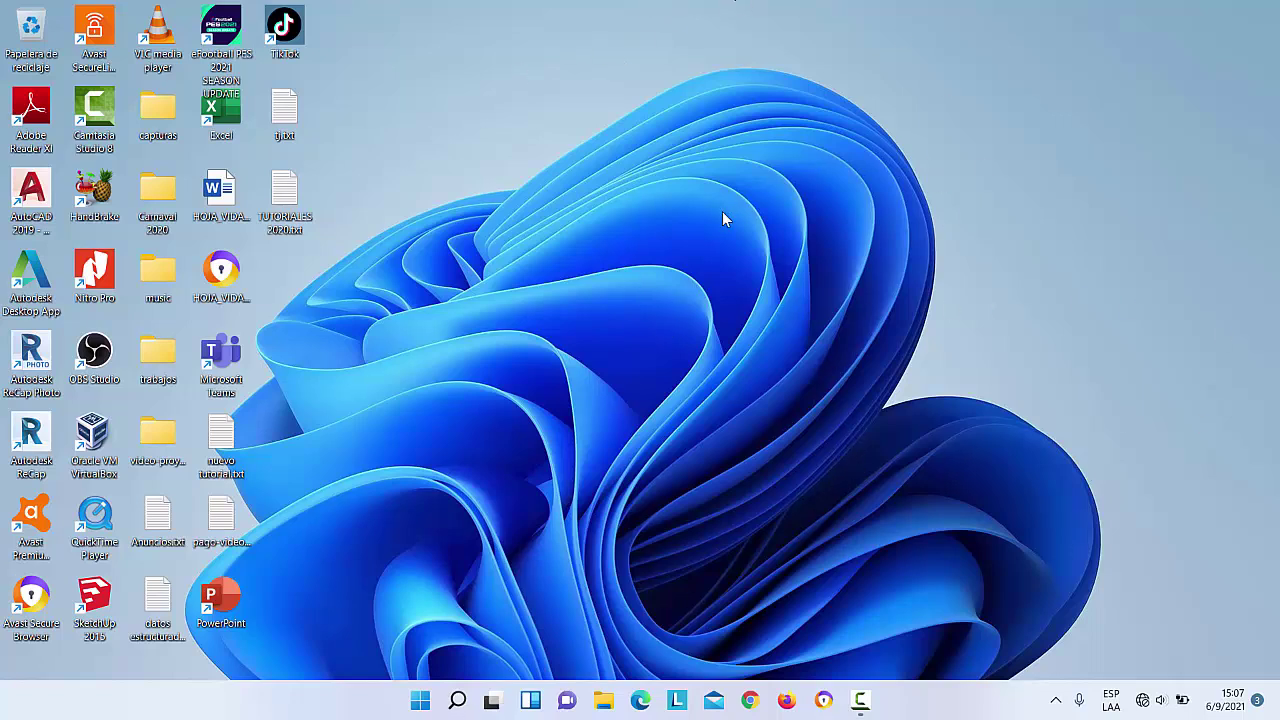
# - Open the properties of This PC (Este equipo) from File Explorer
pyautogui.click(604, 702)
pyautogui.click(306, 444)
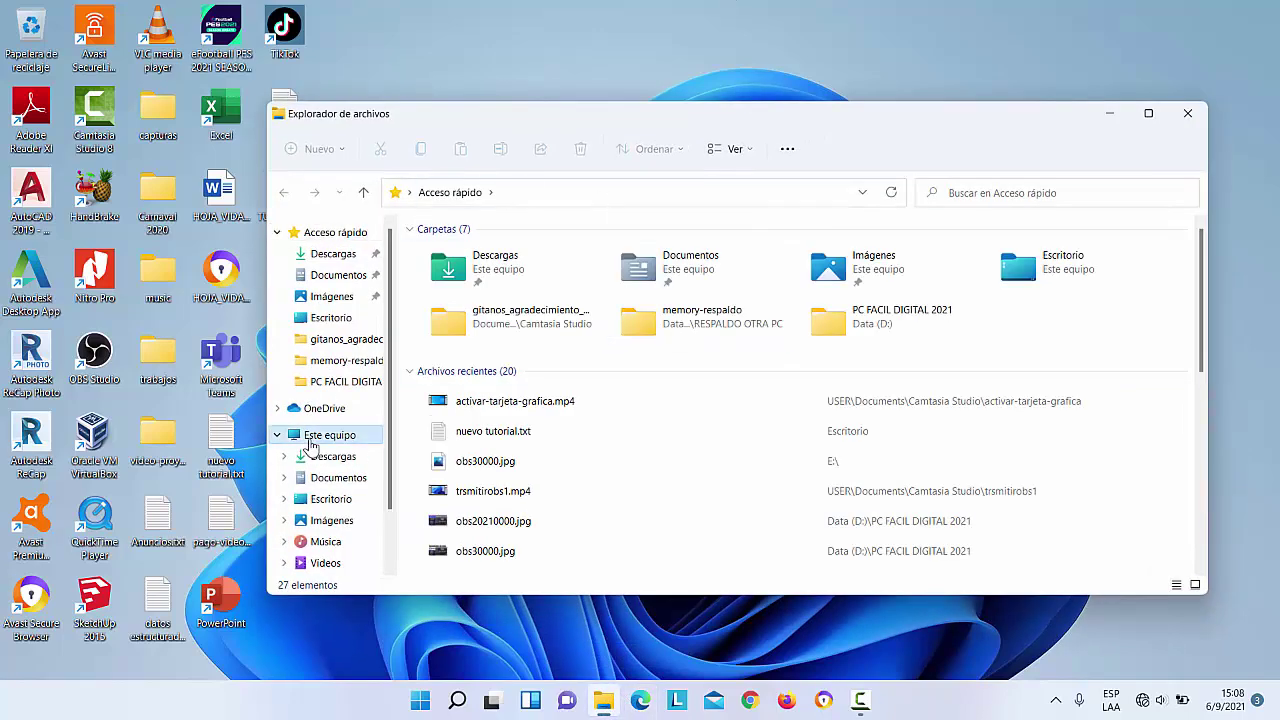
pyautogui.rightClick(314, 437)
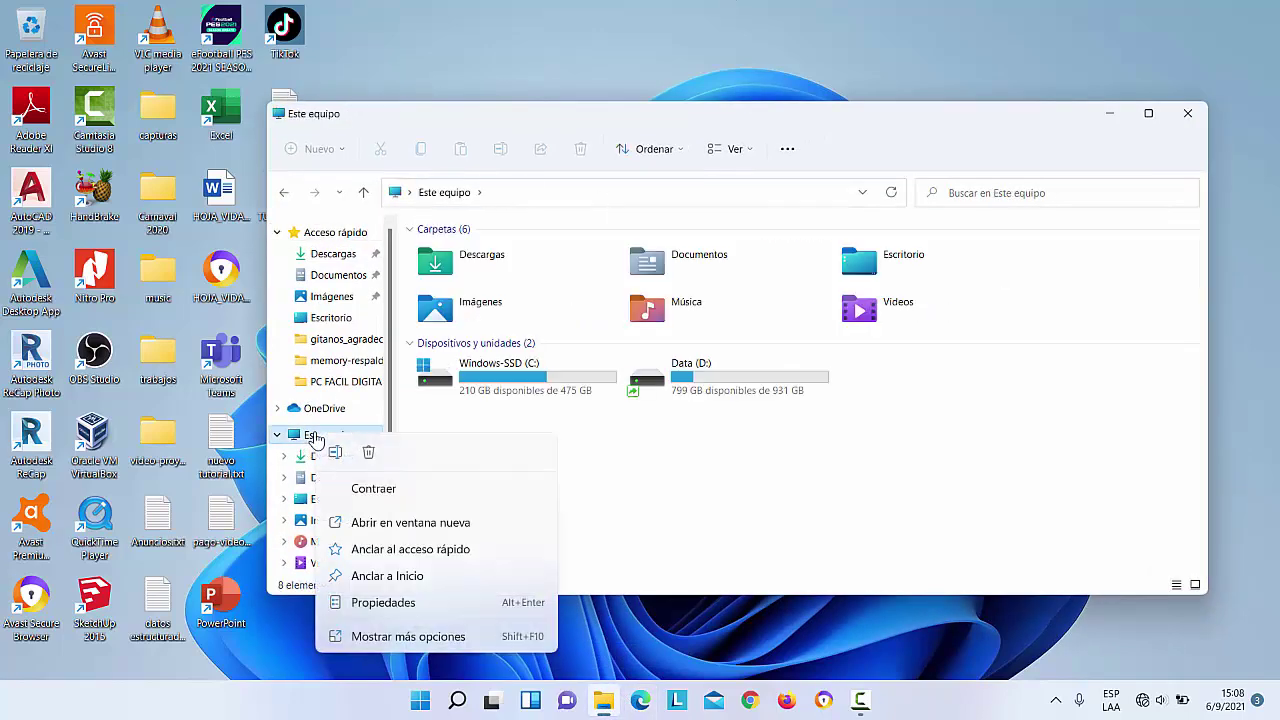
pyautogui.click(373, 603)
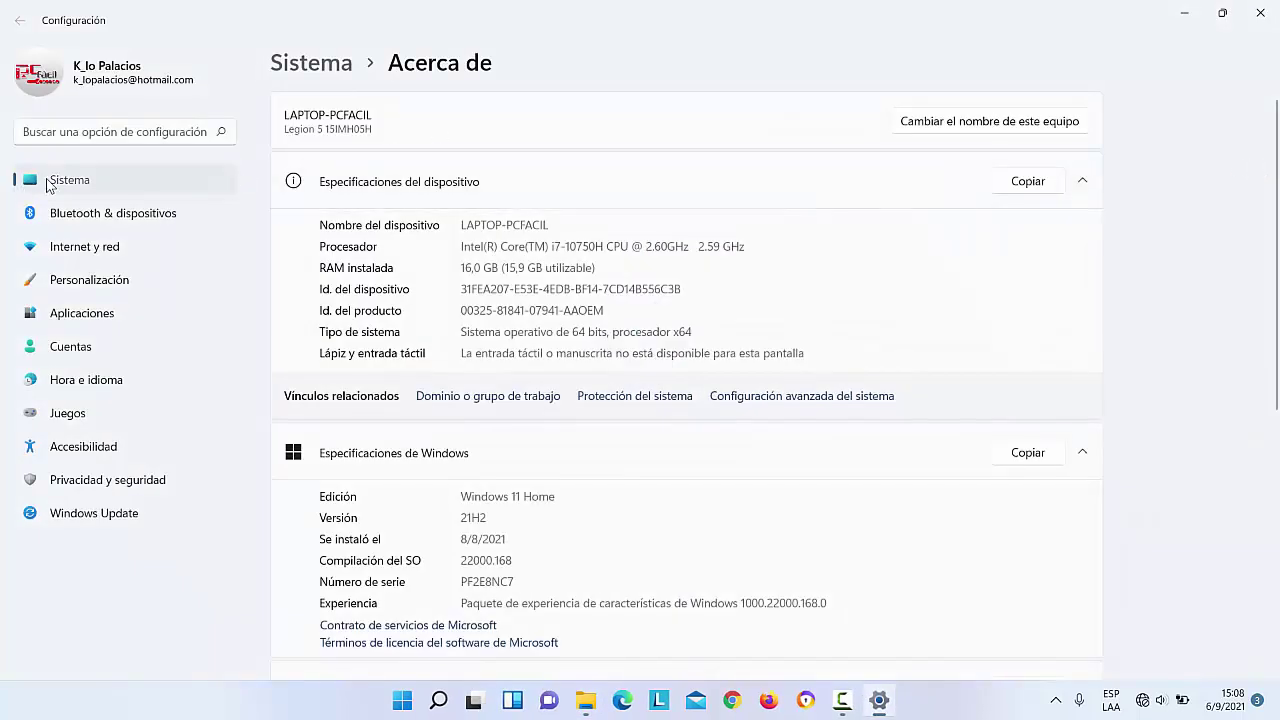
# - Open the graphics settings (Gráficos) within the system's display settings (Pantalla)
pyautogui.click(55, 180)
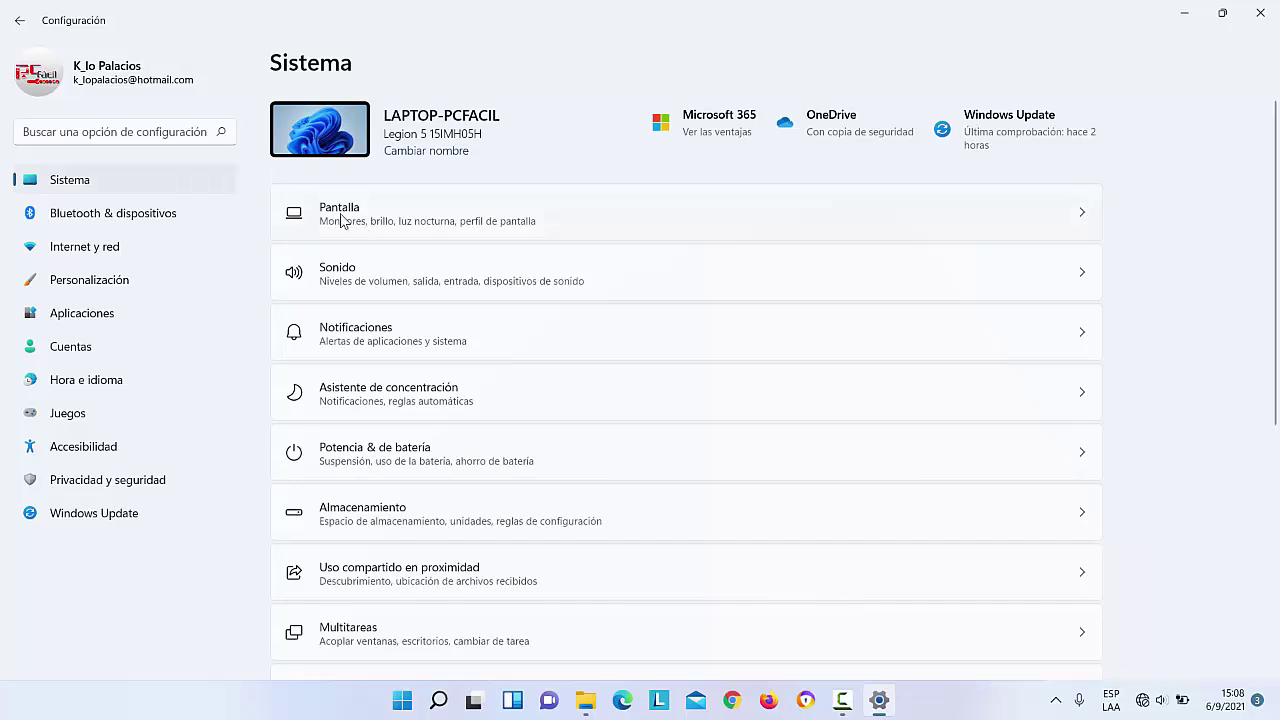
pyautogui.click(396, 222)
pyautogui.scroll(-2, 490, 180)
pyautogui.scroll(-1, 485, 180)
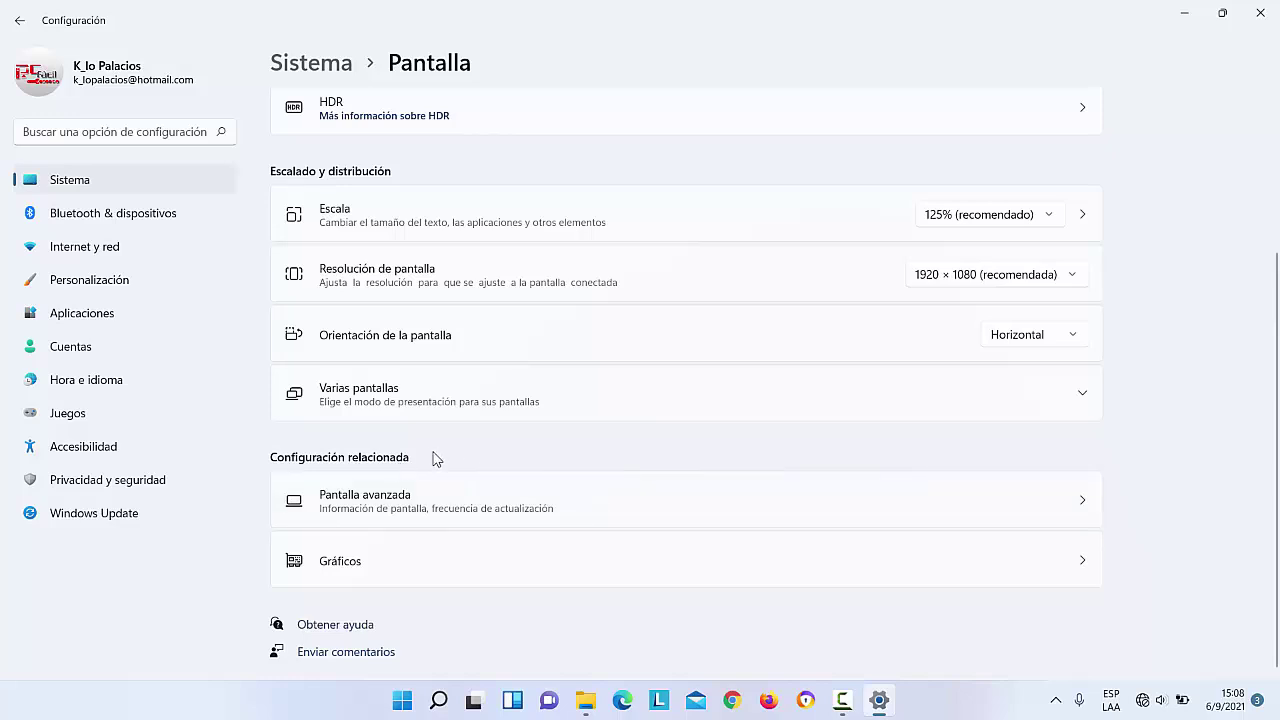
pyautogui.click(358, 565)
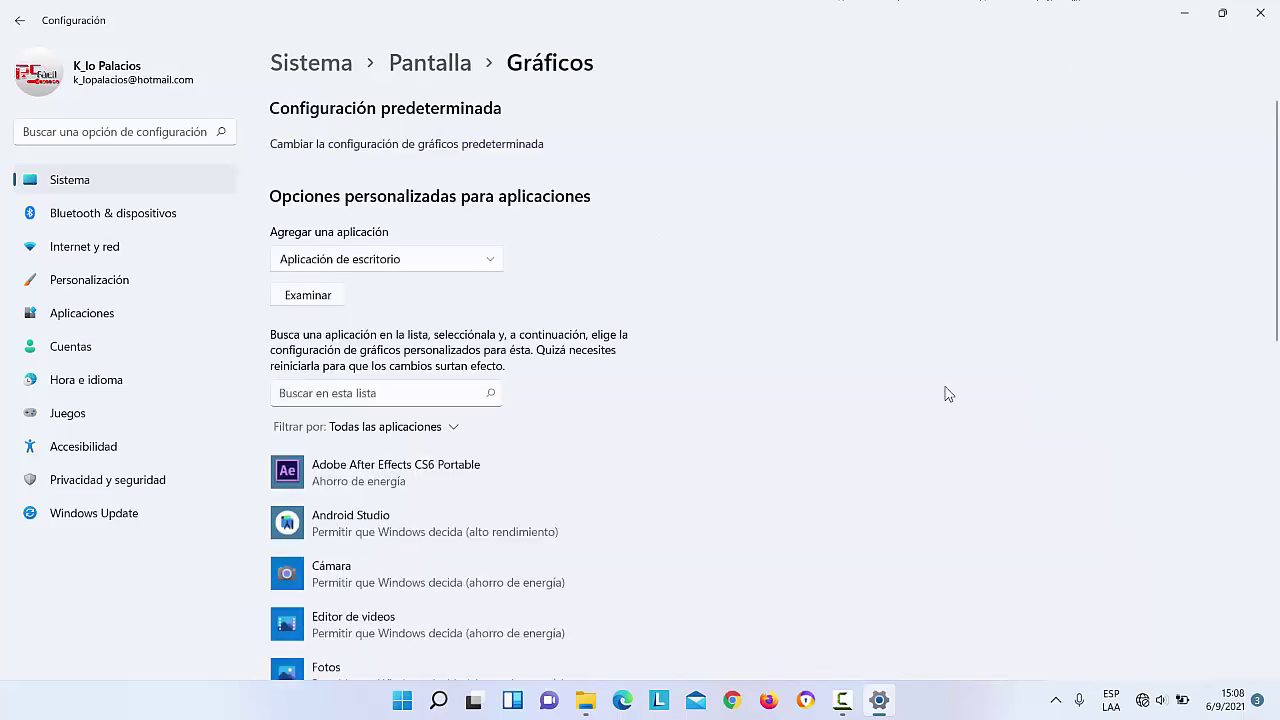
# - Turn on hardware-accelerated GPU scheduling (Programación de GPU acelerada por hardware) in the default graphics settings
pyautogui.scroll(-3, 806, 180)
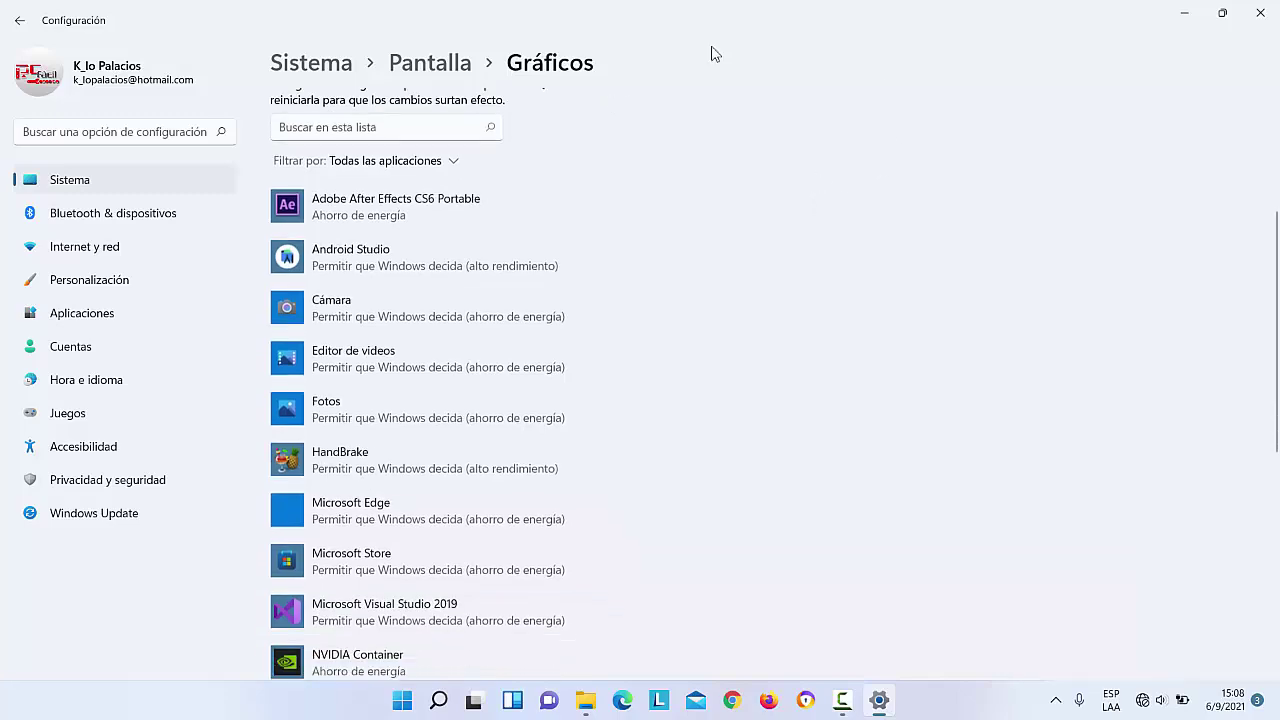
pyautogui.scroll(-2, 335, 450)
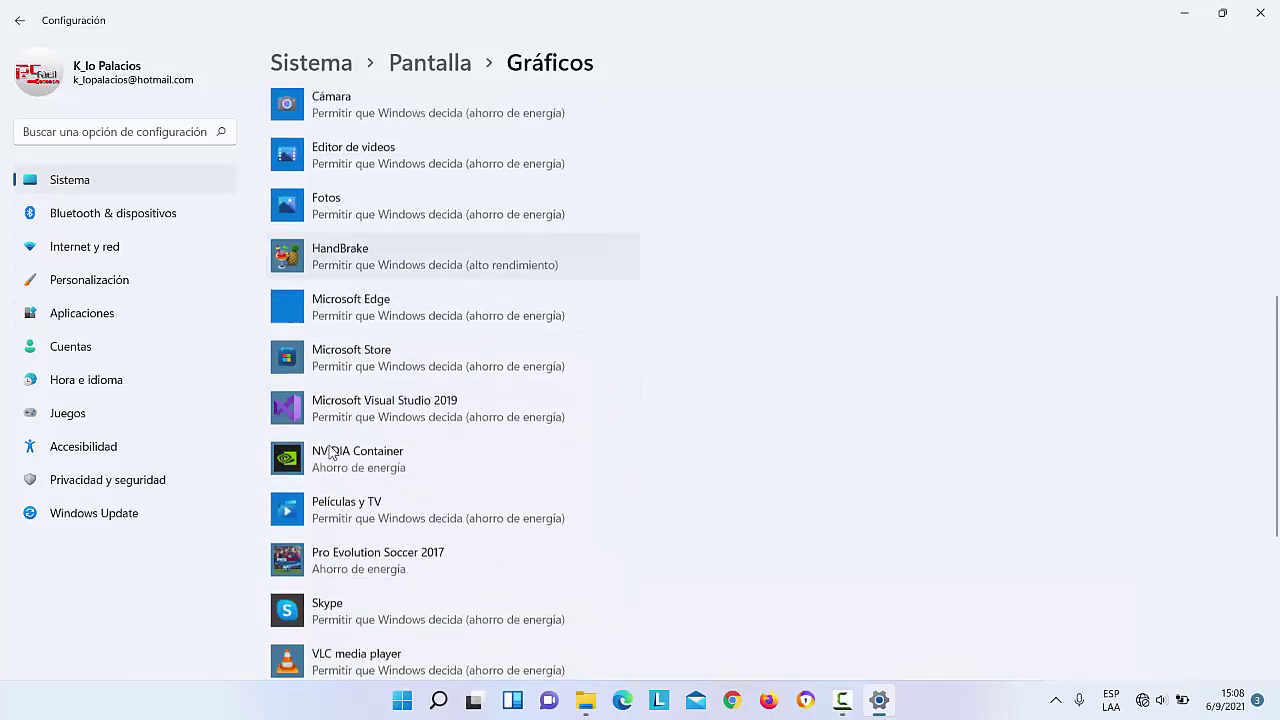
pyautogui.scroll(-3, 335, 450)
pyautogui.scroll(10, 340, 447)
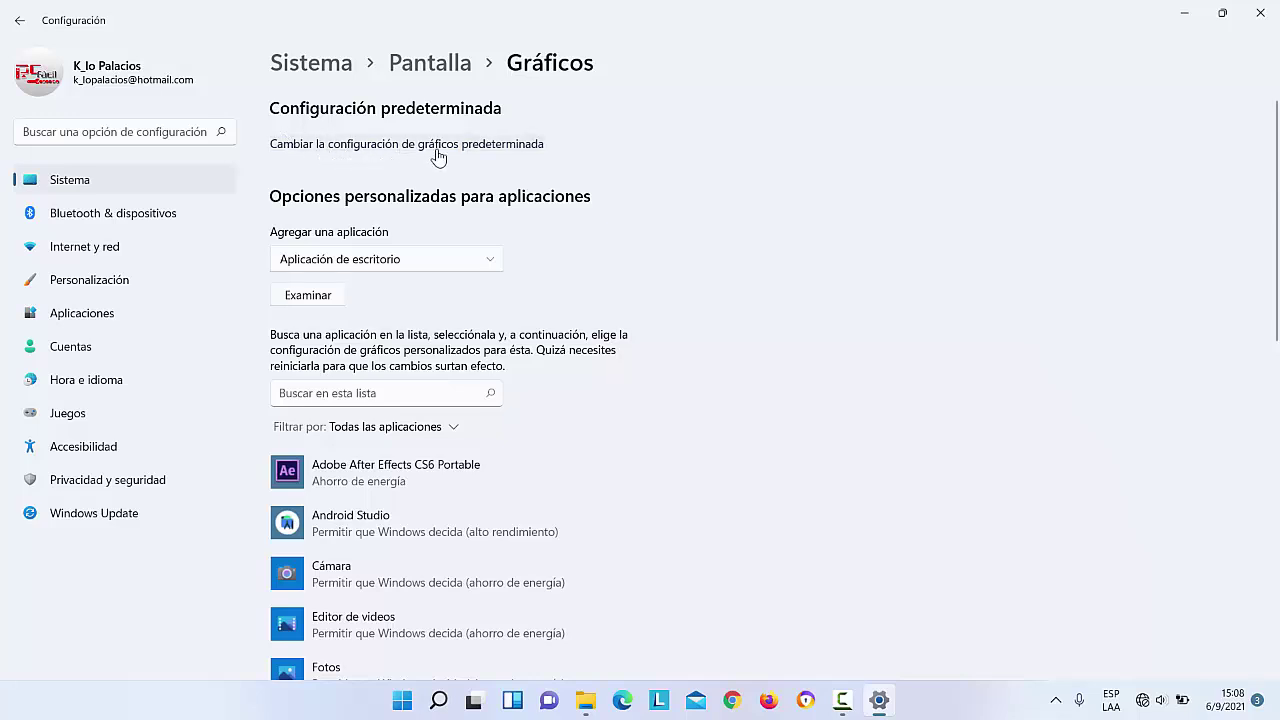
pyautogui.click(472, 155)
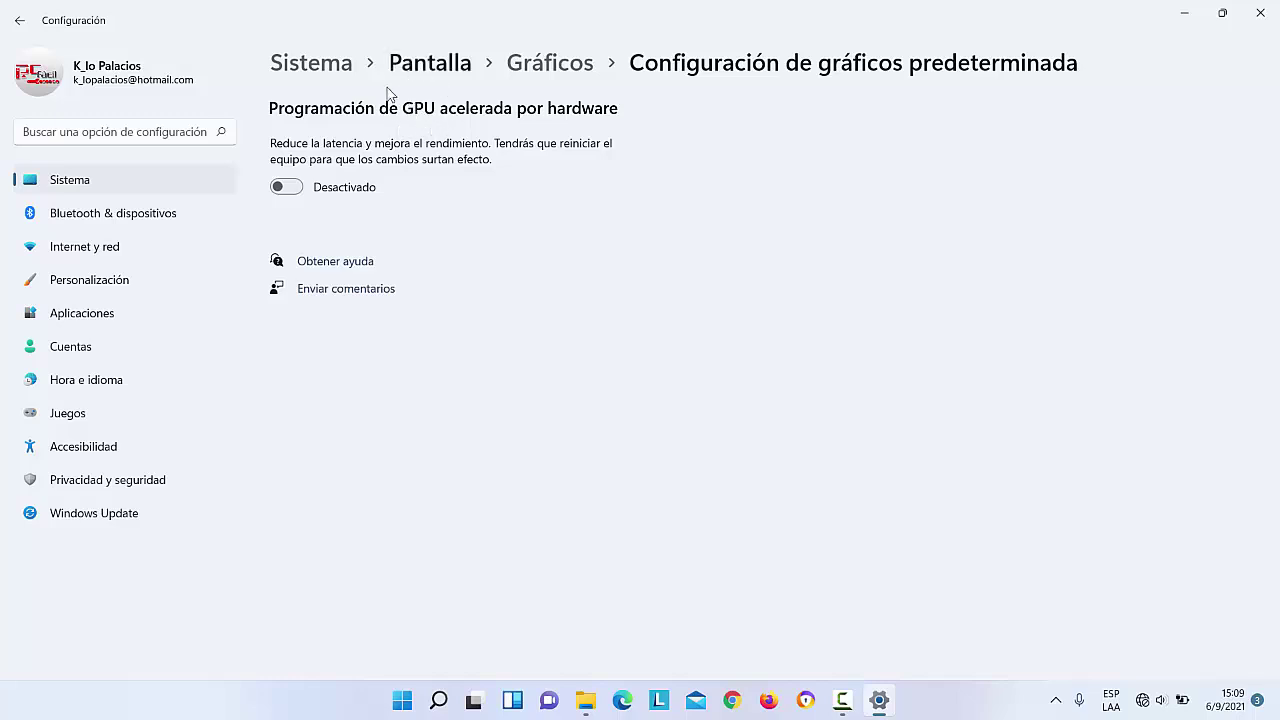
pyautogui.click(284, 190)
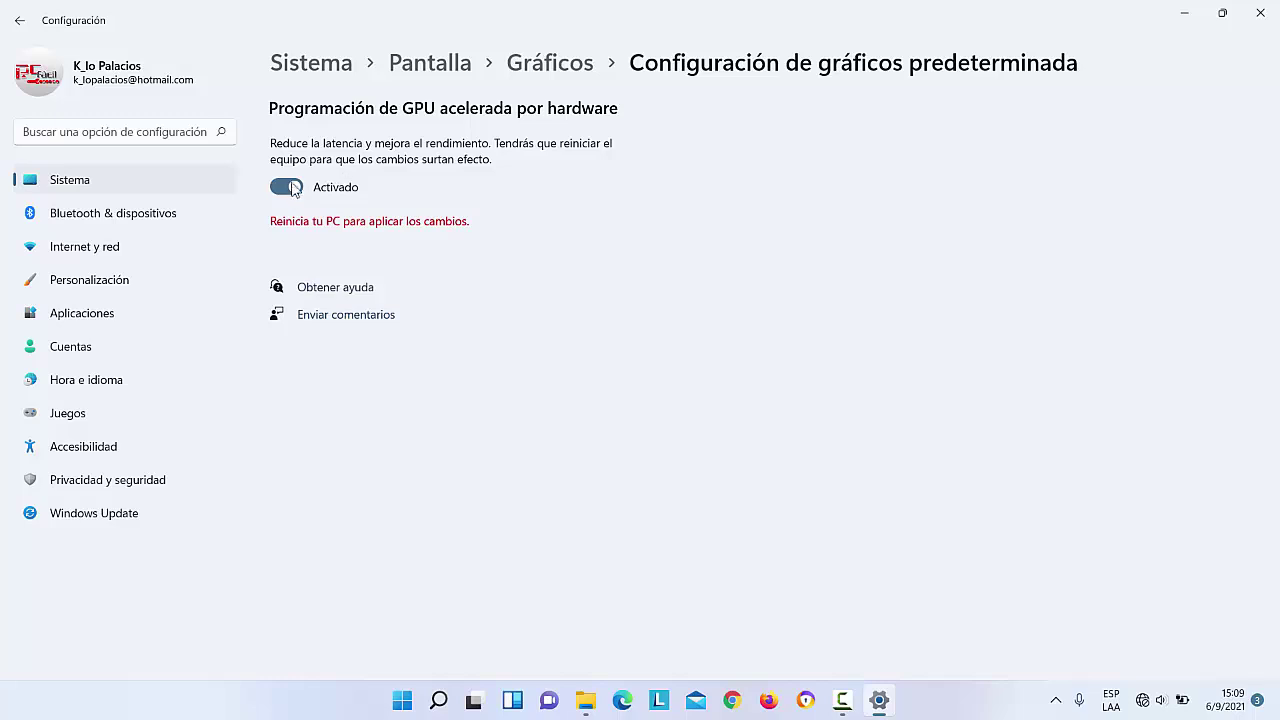
# - Return to the Gráficos page and examine the listed applications with their current graphics preferences
pyautogui.click(19, 20)
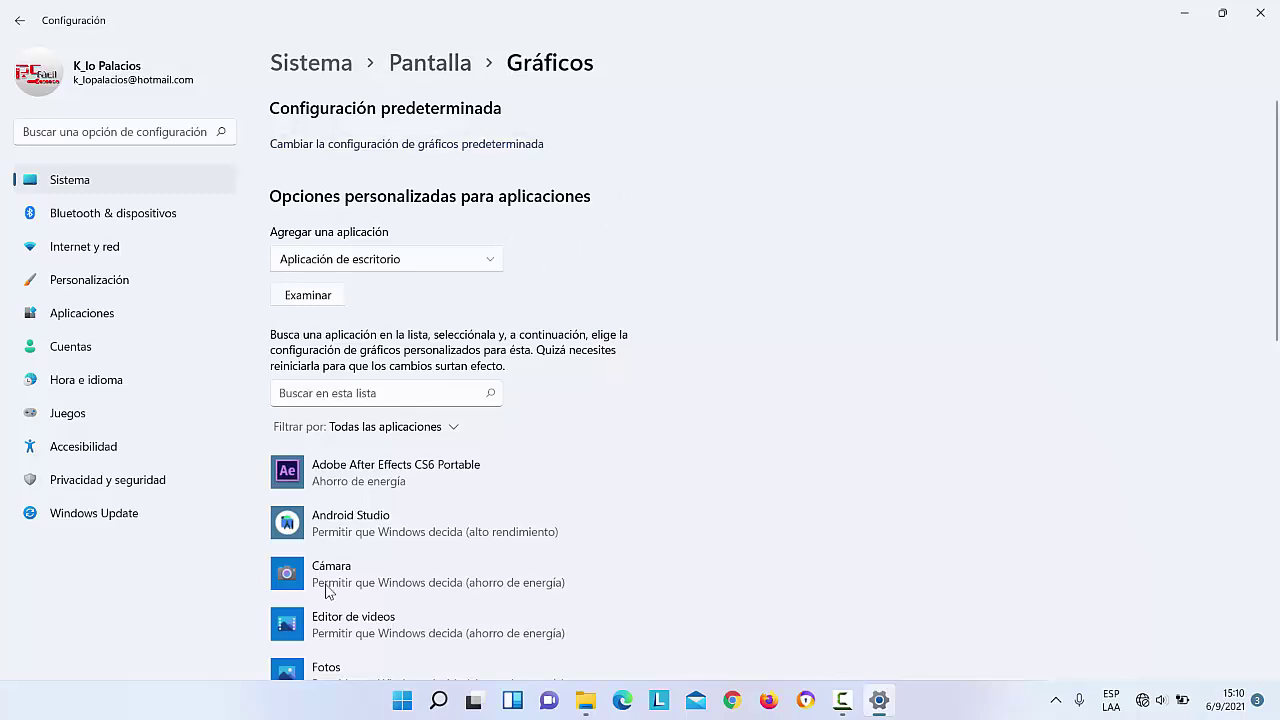
pyautogui.scroll(-3, 295, 370)
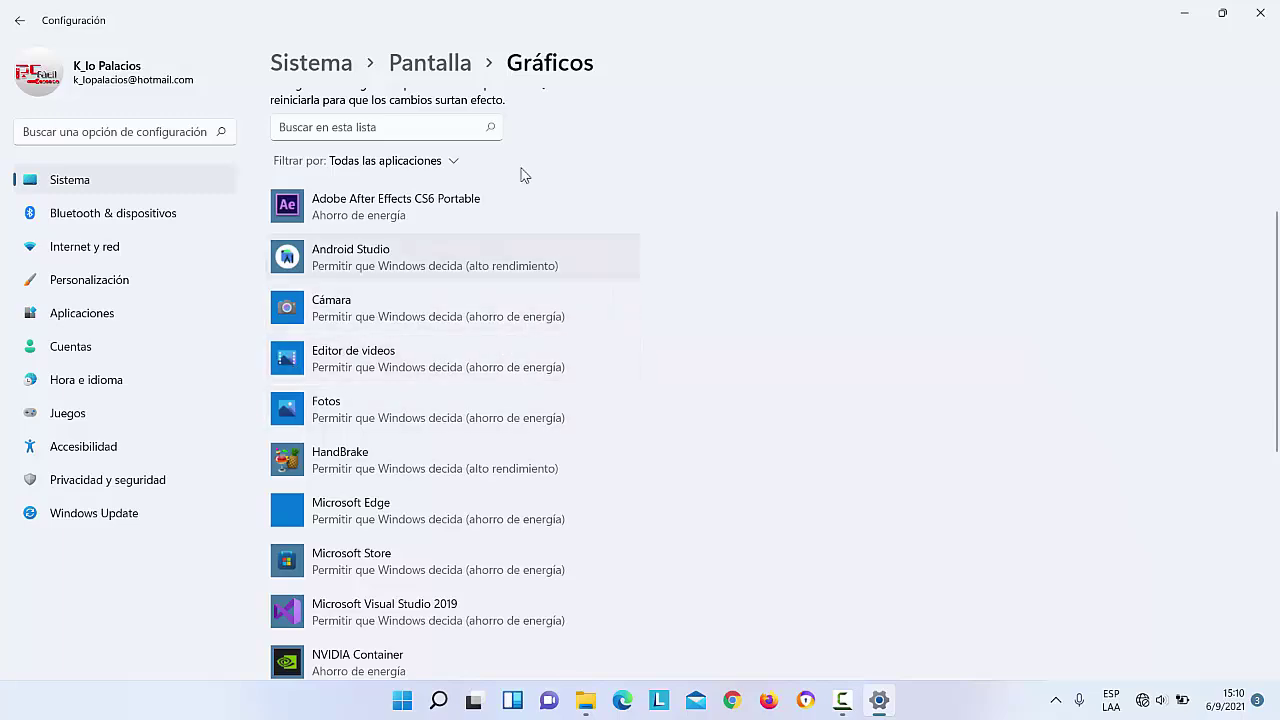
pyautogui.scroll(3, 434, 160)
pyautogui.scroll(-2, 496, 258)
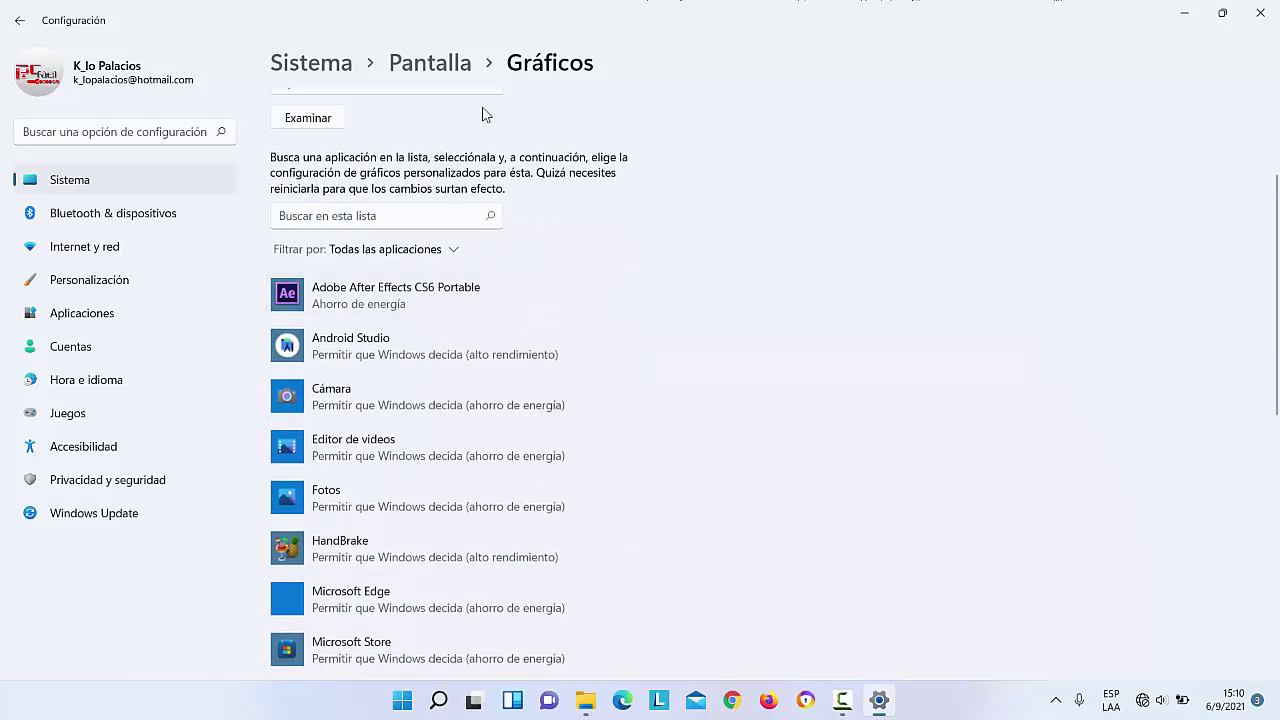
pyautogui.scroll(-5, 429, 294)
pyautogui.scroll(-2, 405, 300)
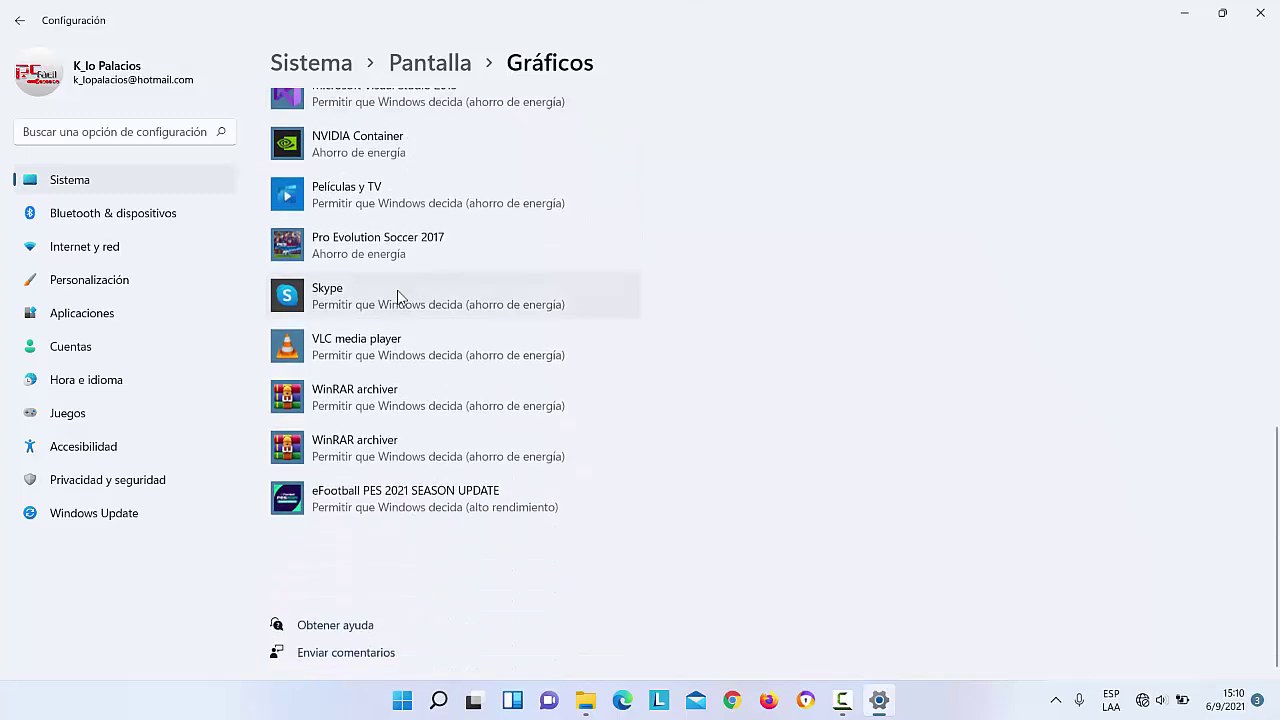
pyautogui.scroll(4, 394, 305)
pyautogui.scroll(-4, 388, 273)
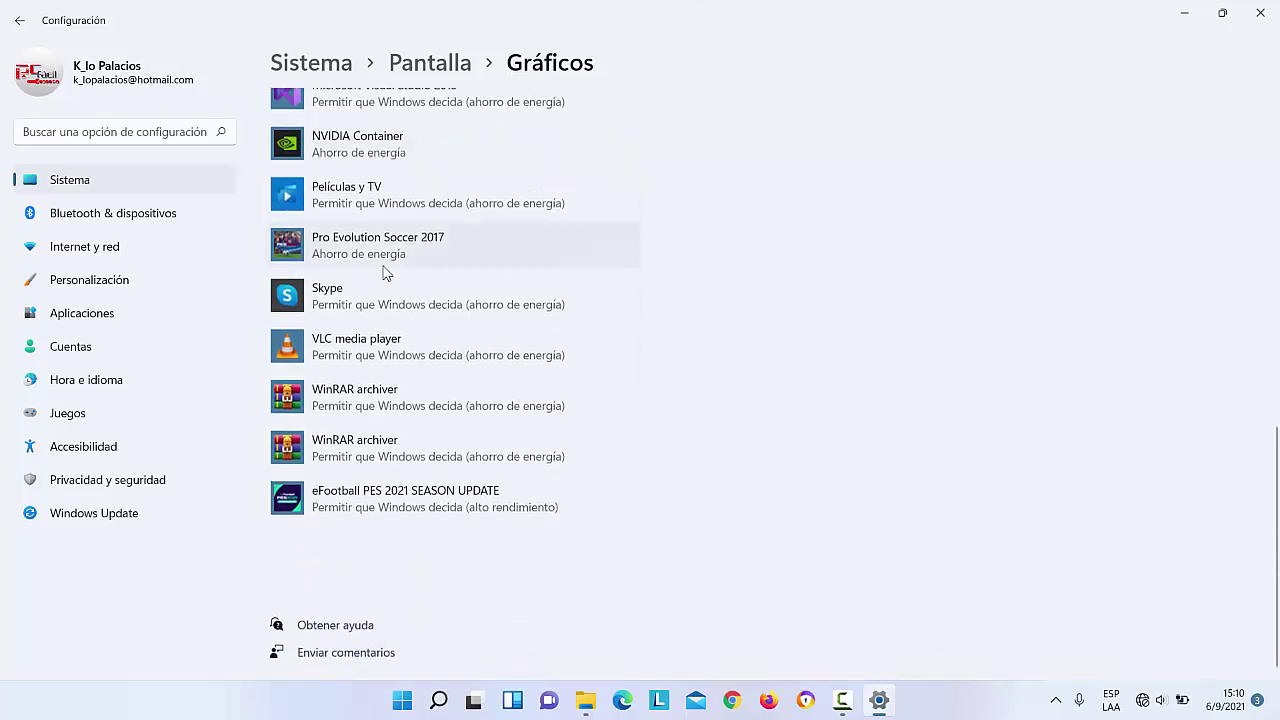
# - Set the graphics preference of eFootball PES 2021 SEASON UPDATE to Alto rendimiento (NVIDIA GeForce GTX 1660 Ti) and save it
pyautogui.click(418, 497)
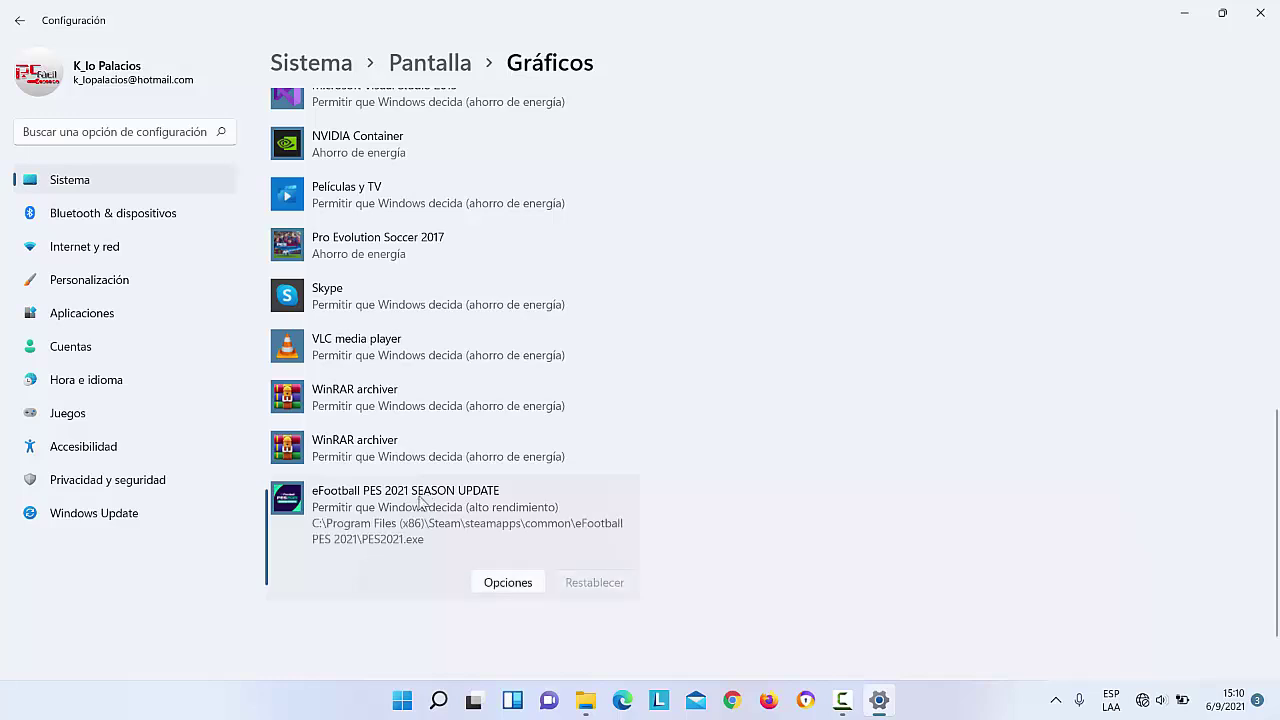
pyautogui.scroll(-1, 460, 518)
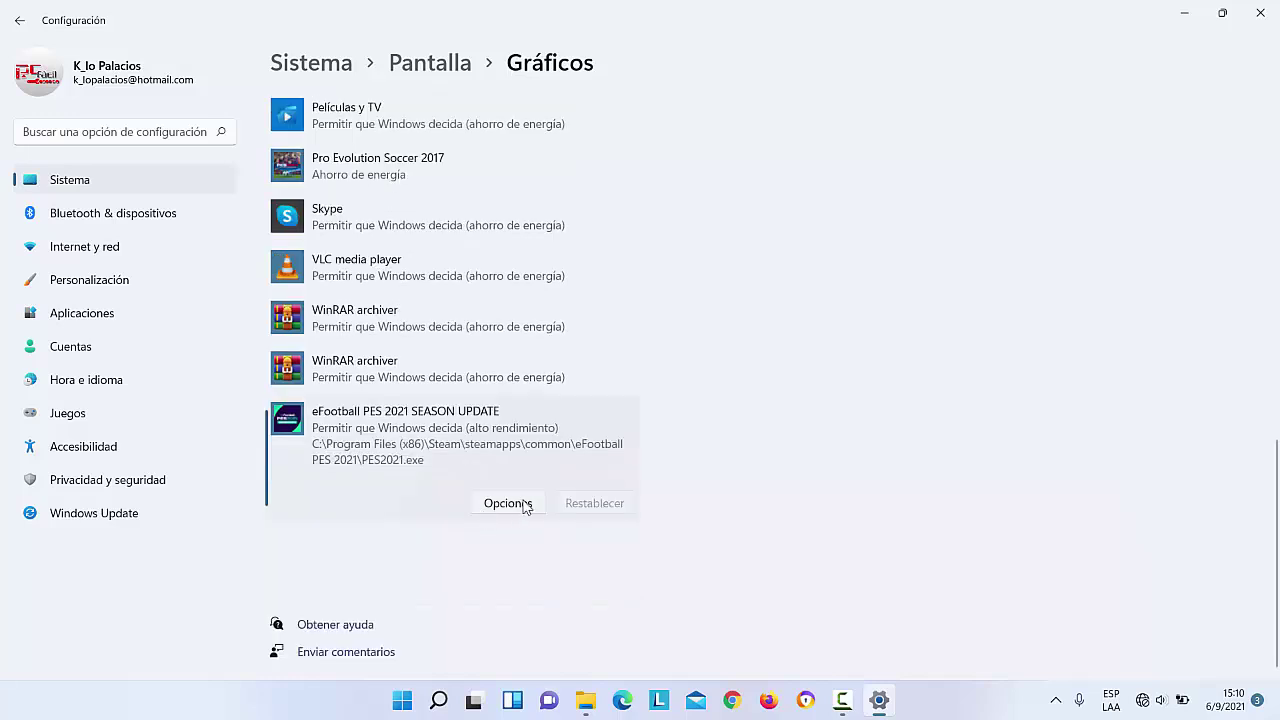
pyautogui.click(507, 503)
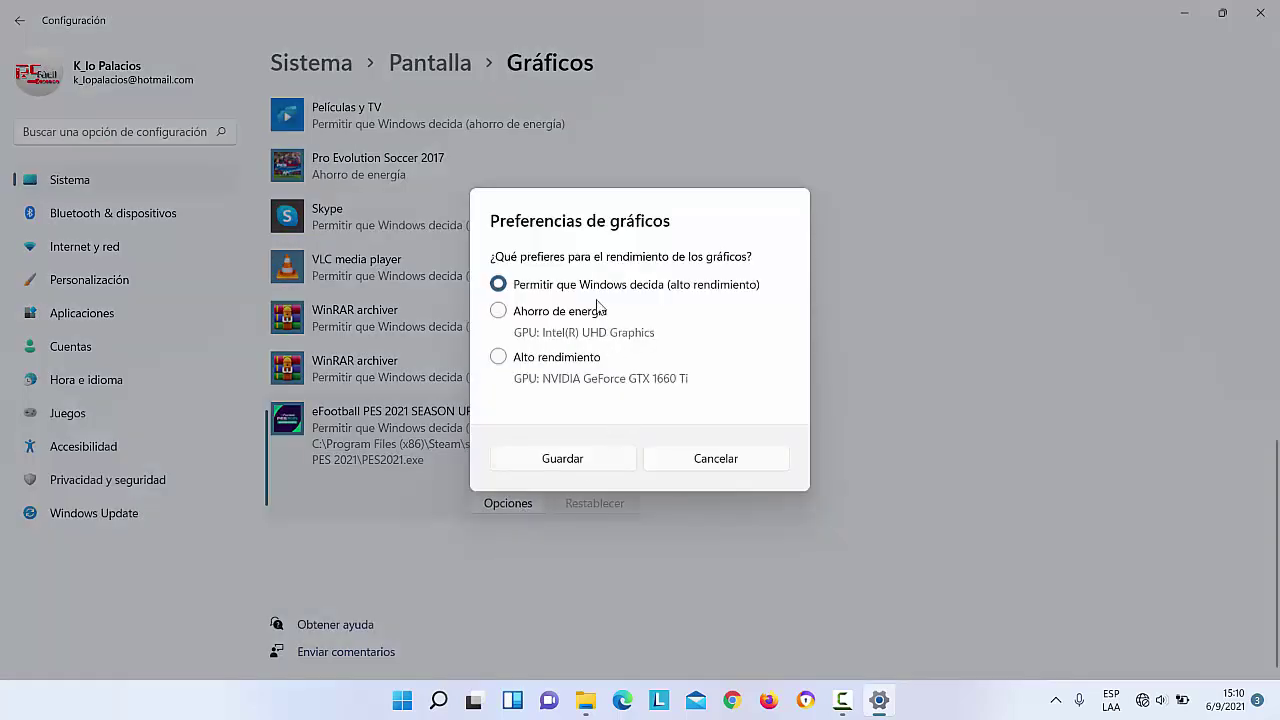
pyautogui.click(499, 311)
pyautogui.click(498, 358)
pyautogui.click(498, 286)
pyautogui.click(500, 358)
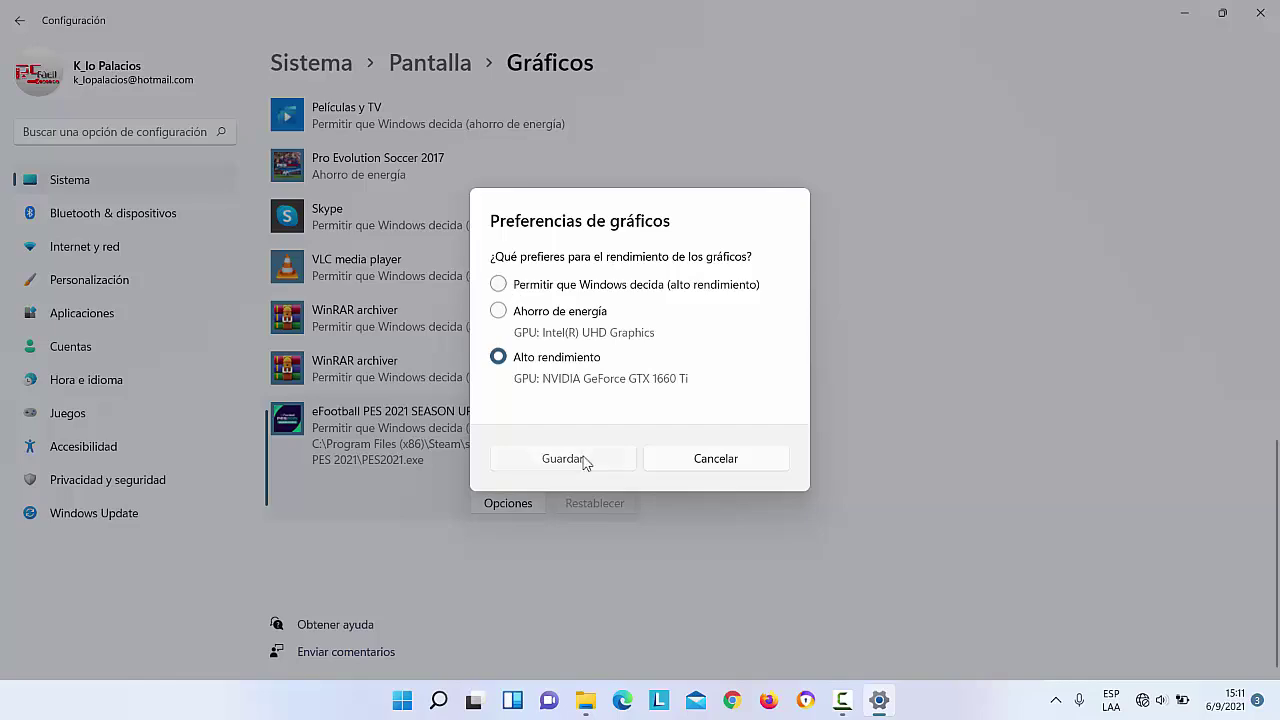
pyautogui.click(552, 459)
# - Set the graphics preference of the Fotos application to Ahorro de energía (Intel(R) UHD Graphics) and save it
pyautogui.scroll(10, 394, 394)
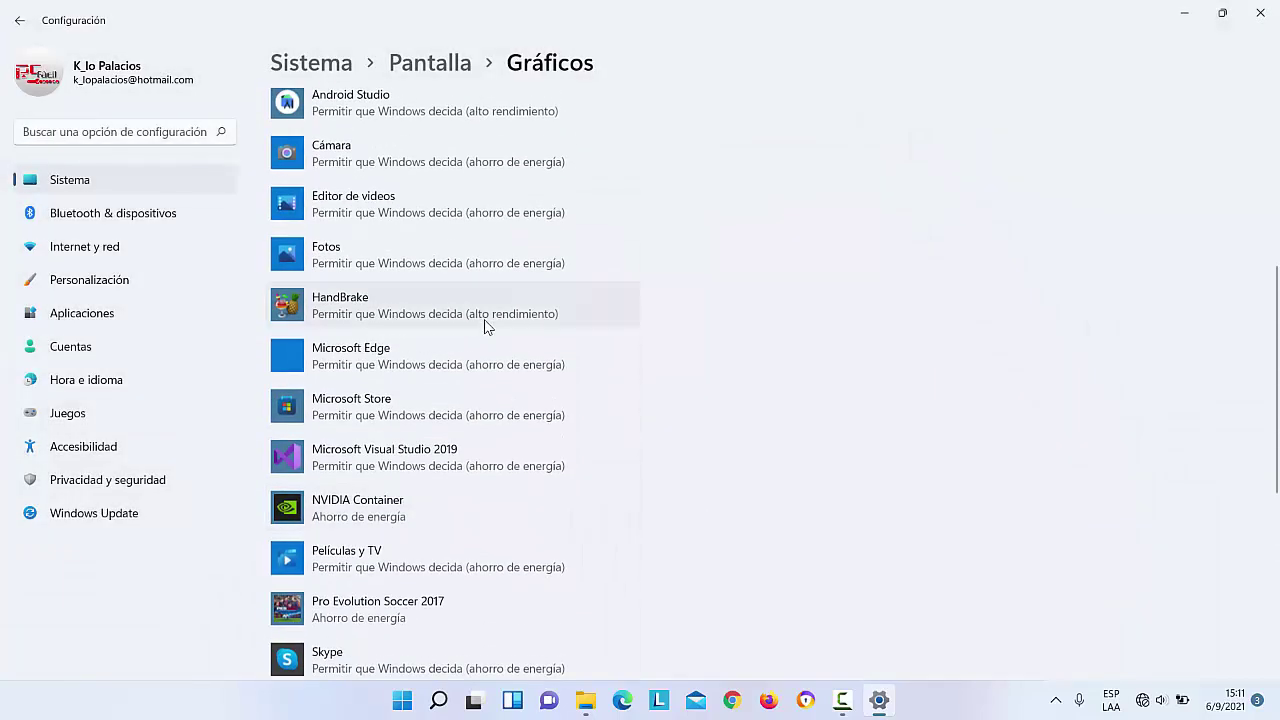
pyautogui.scroll(-3, 457, 287)
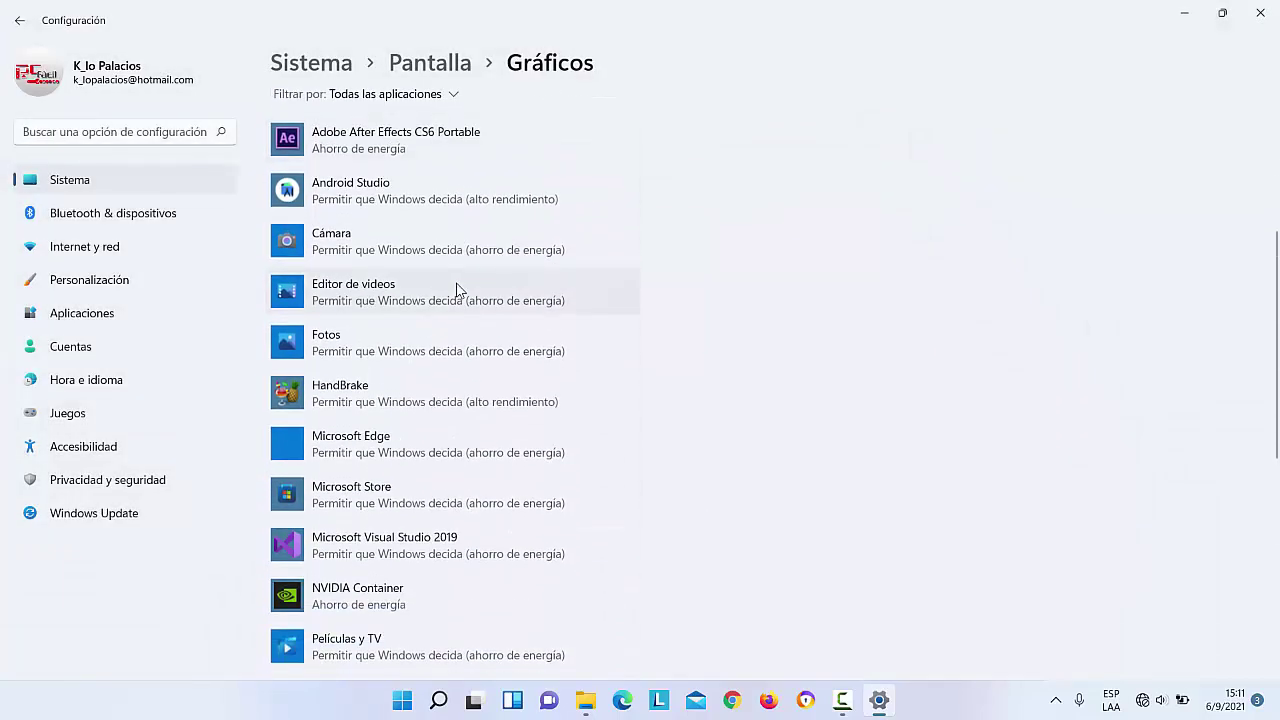
pyautogui.scroll(3, 391, 334)
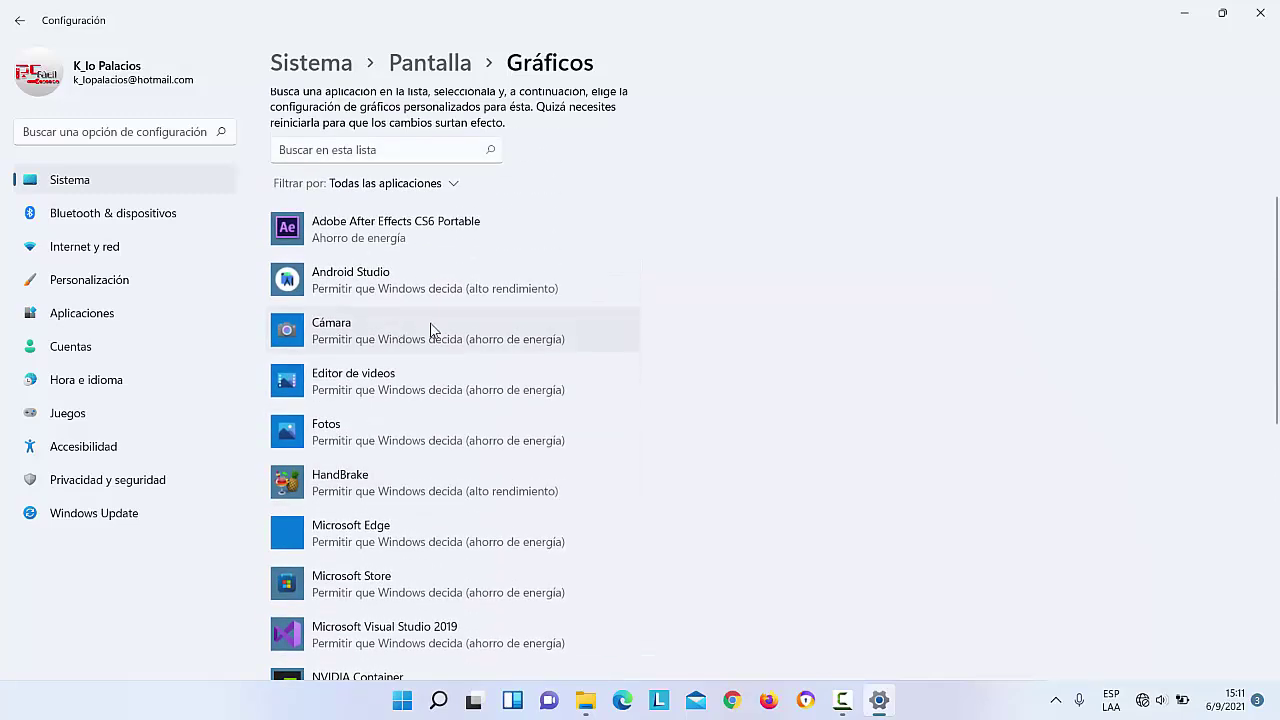
pyautogui.scroll(-5, 363, 420)
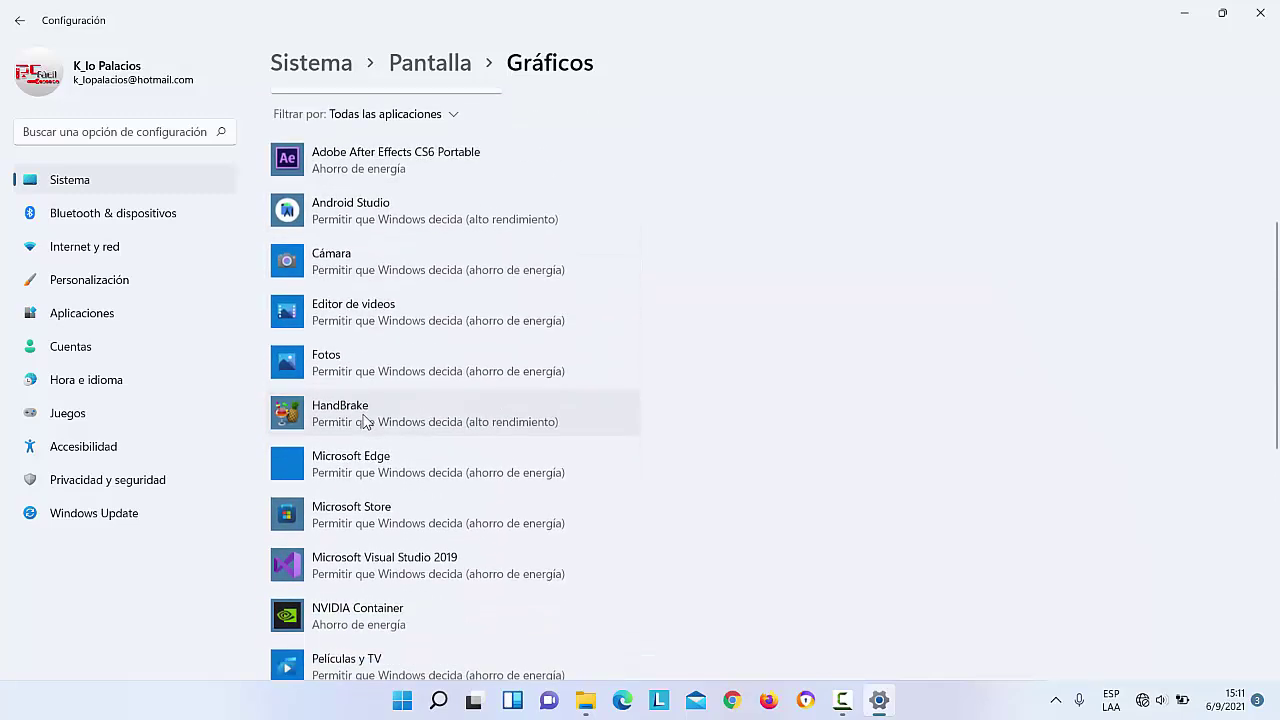
pyautogui.scroll(2, 350, 305)
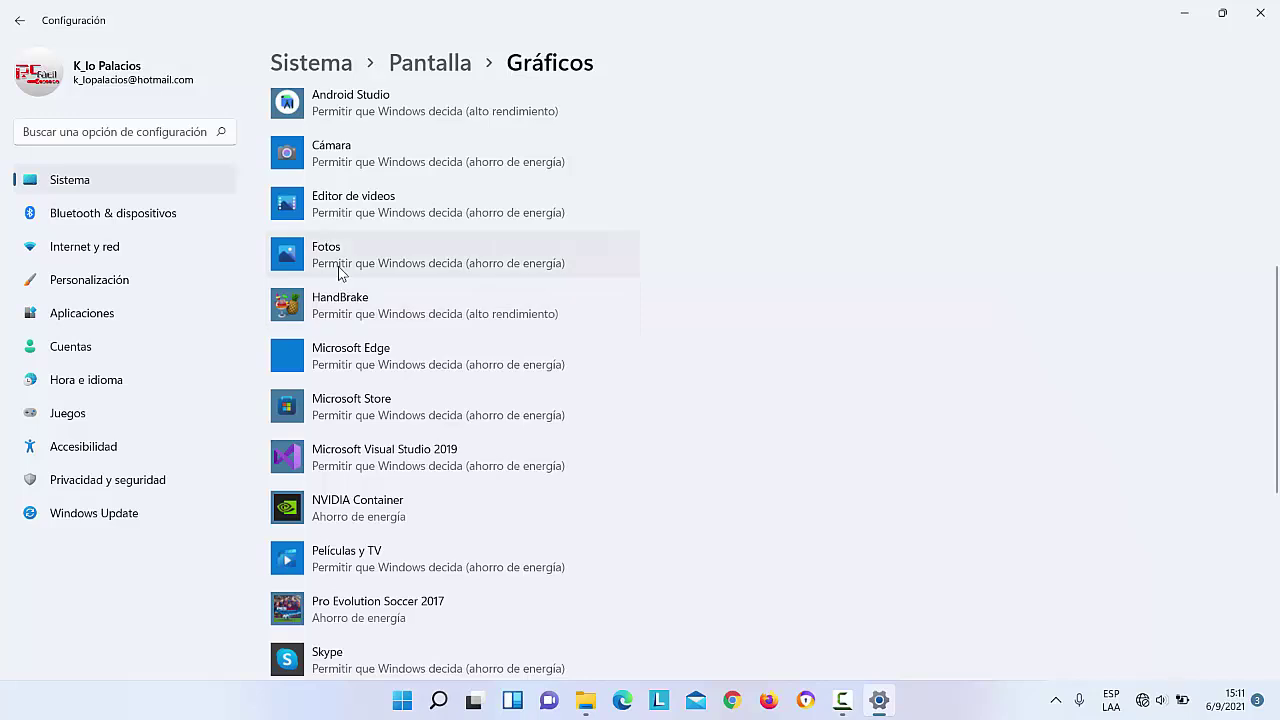
pyautogui.click(340, 272)
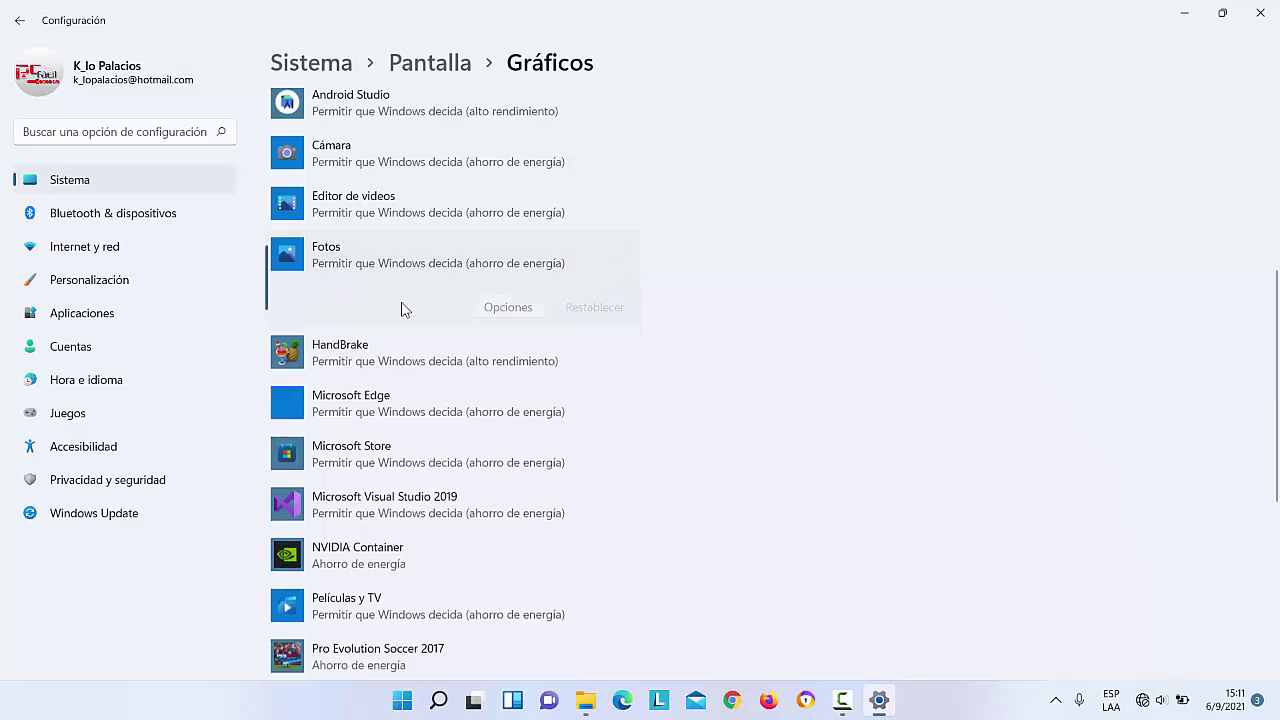
pyautogui.click(505, 310)
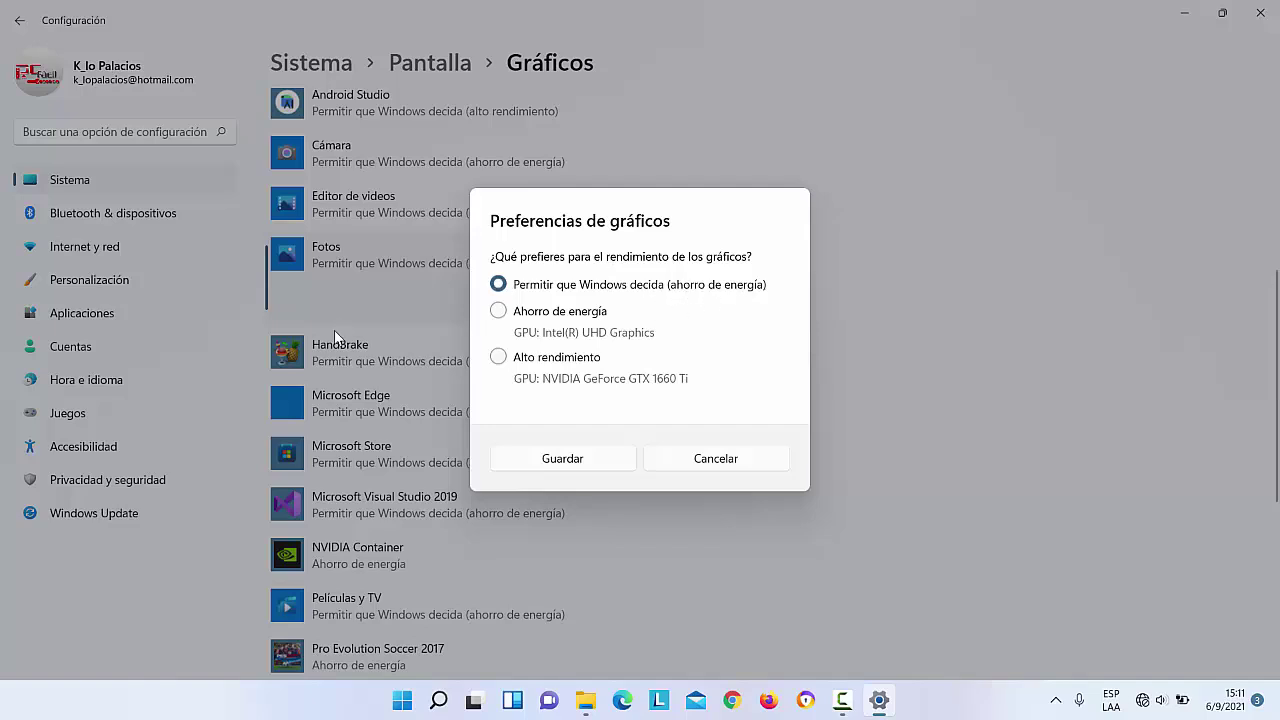
pyautogui.click(498, 362)
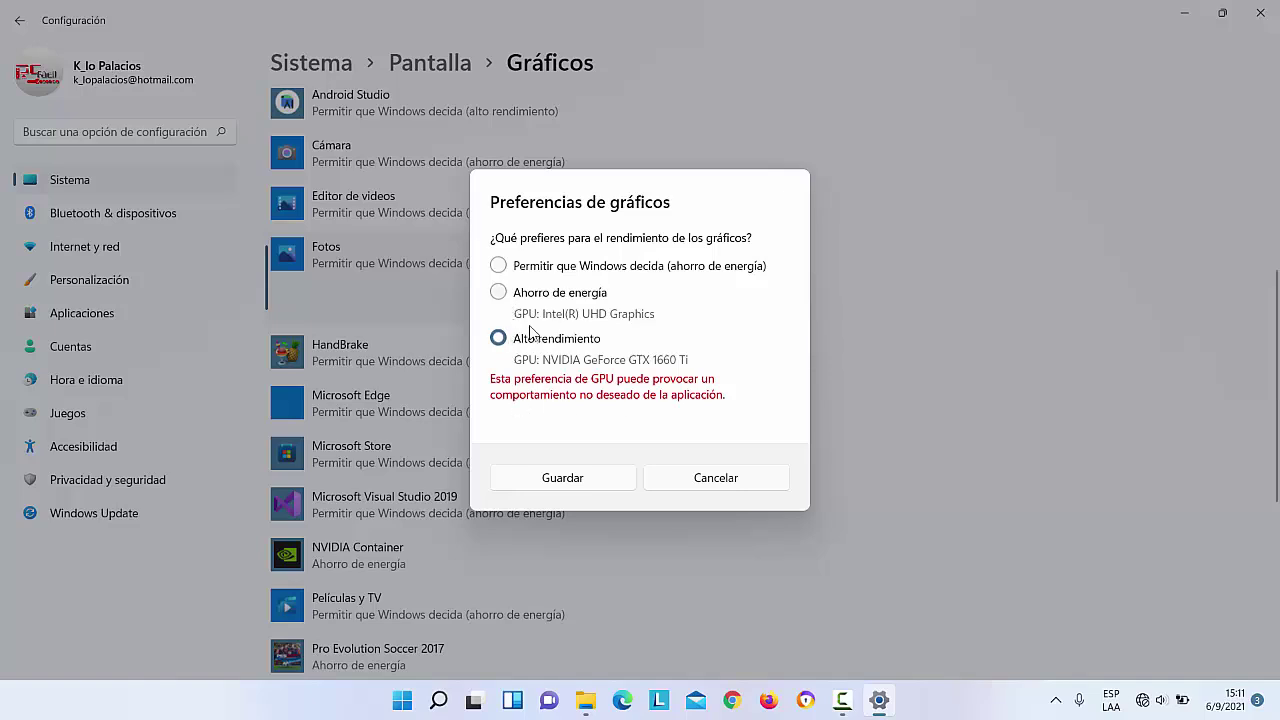
pyautogui.click(505, 296)
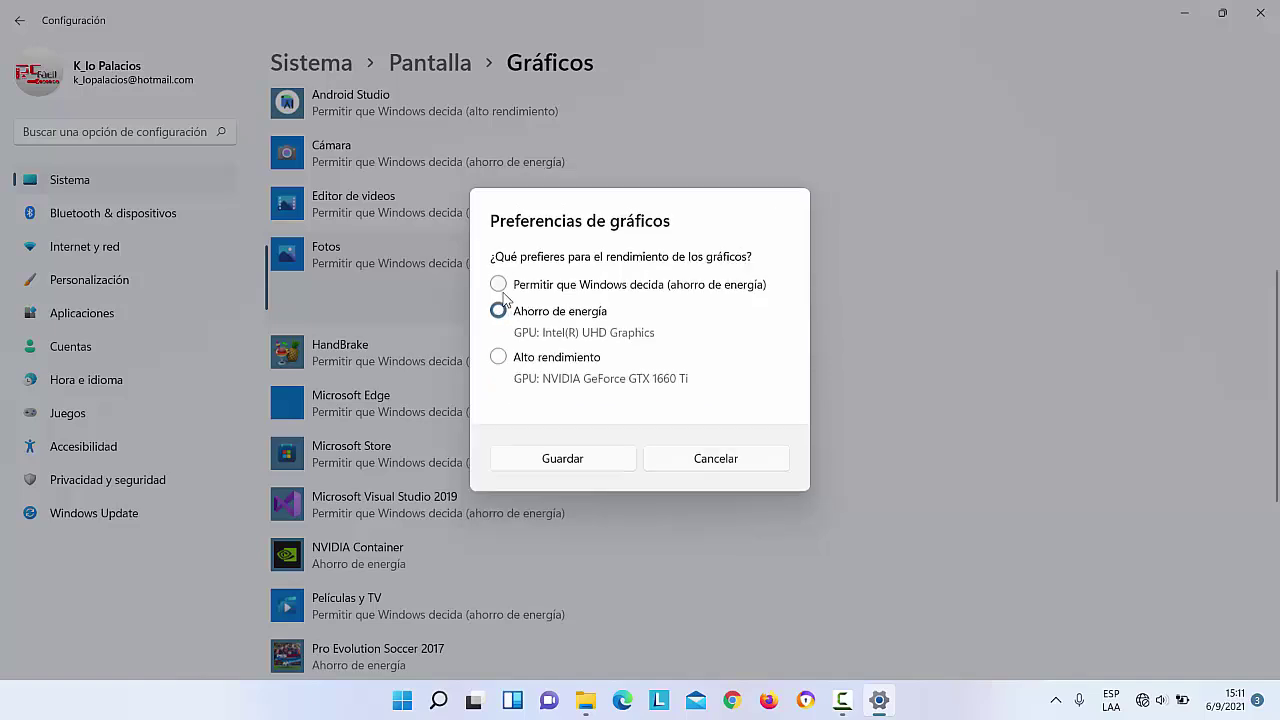
pyautogui.click(547, 457)
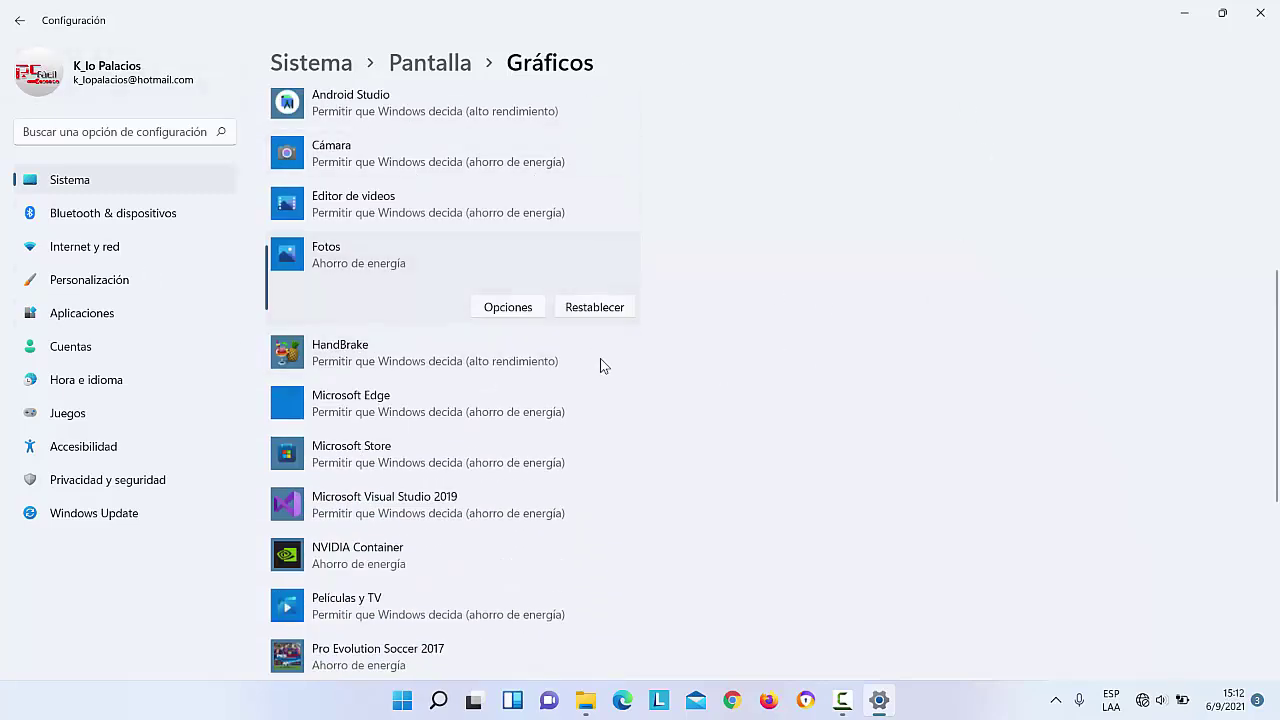
# - Set the graphics preference of Pro Evolution Soccer 2017 to Alto rendimiento (NVIDIA GeForce GTX 1660 Ti) and save it
pyautogui.scroll(-2, 570, 260)
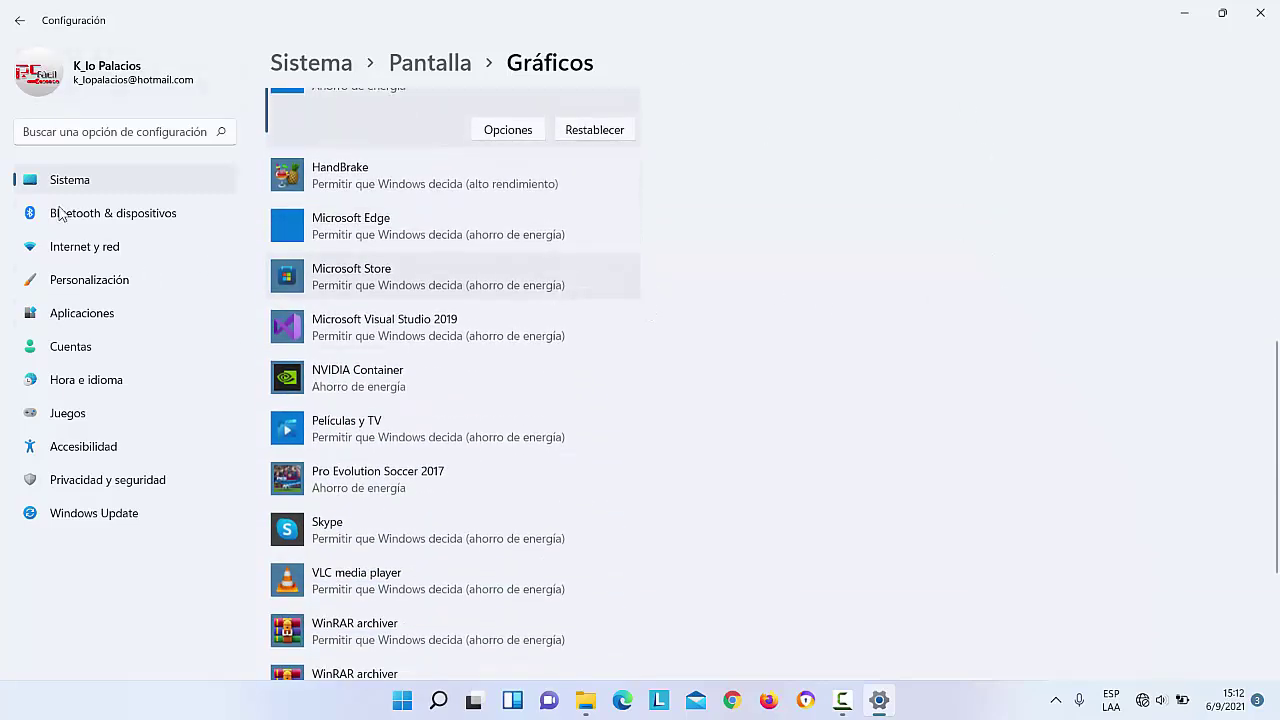
pyautogui.scroll(-1, 323, 320)
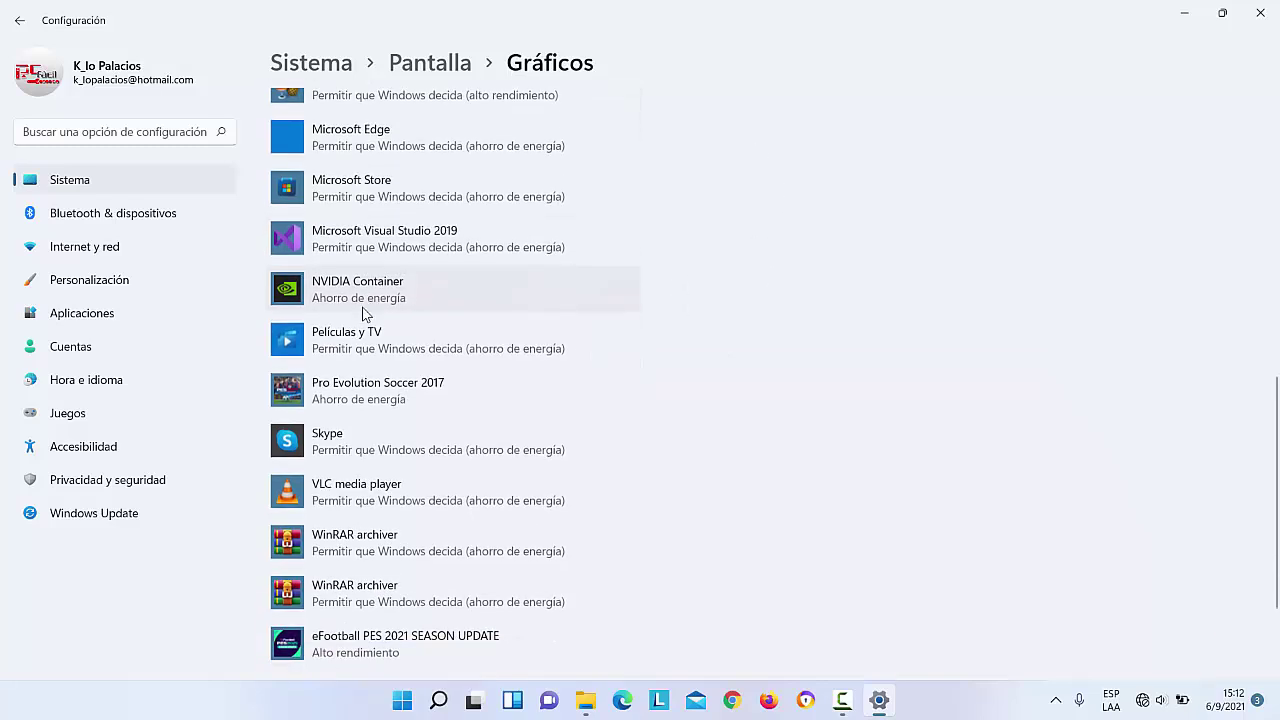
pyautogui.scroll(1, 358, 314)
pyautogui.scroll(1, 358, 314)
pyautogui.scroll(-2, 357, 322)
pyautogui.click(410, 398)
pyautogui.click(508, 430)
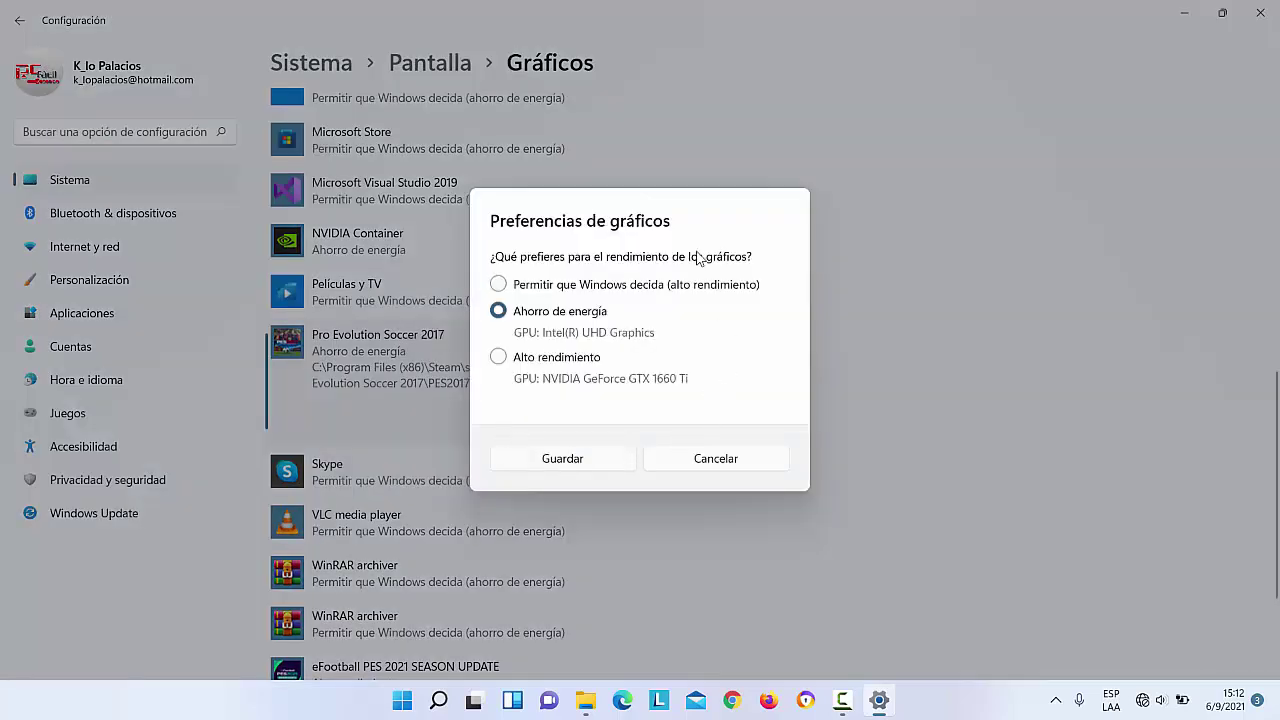
pyautogui.click(598, 287)
pyautogui.click(506, 359)
pyautogui.click(500, 311)
pyautogui.click(499, 358)
pyautogui.click(562, 458)
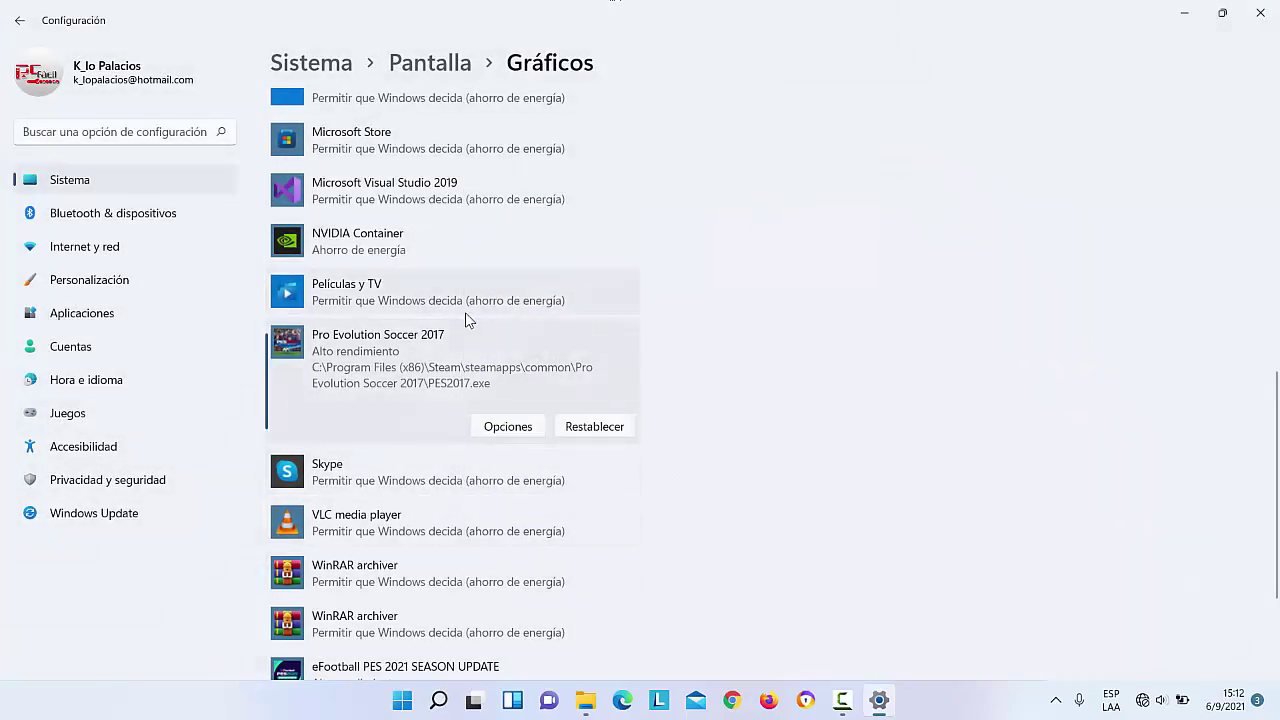
# - Try to add AdobeAfterEffectsPortable.exe from the AFTER EFFECTS CS6 PORTABLE folder as a desktop application with custom graphics options
pyautogui.scroll(2, 464, 330)
pyautogui.scroll(5, 460, 341)
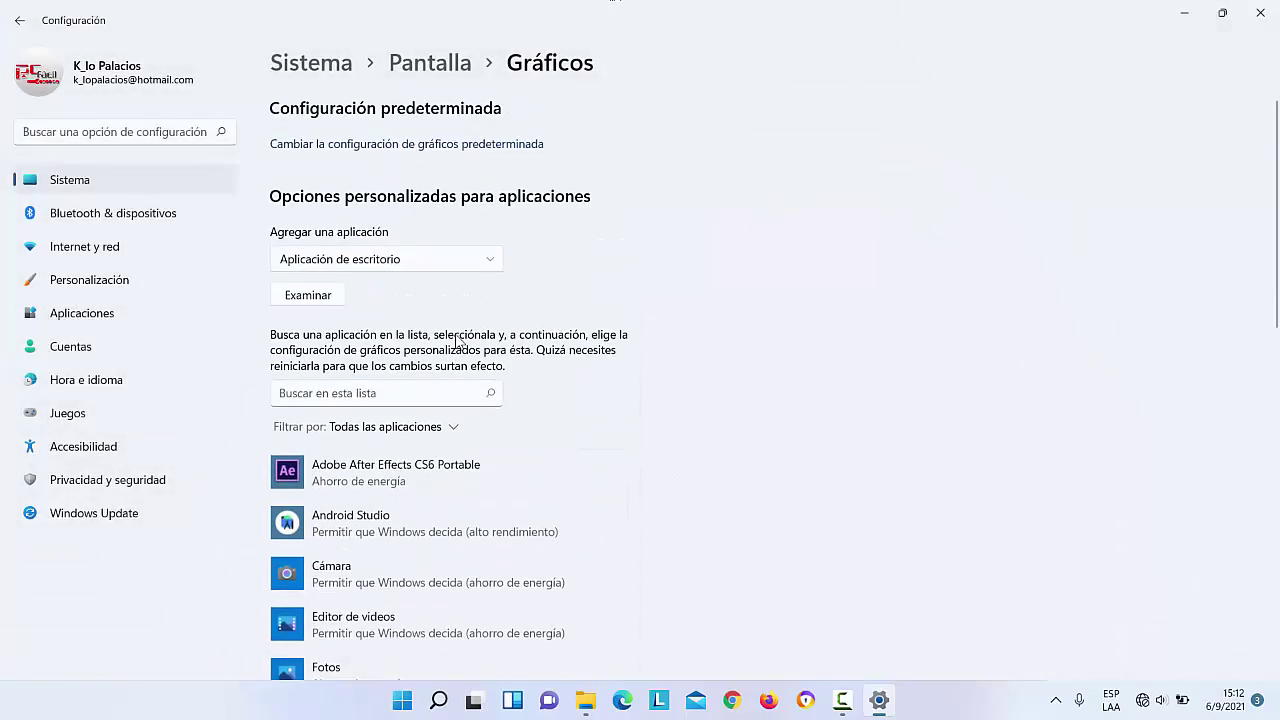
pyautogui.scroll(-10, 456, 341)
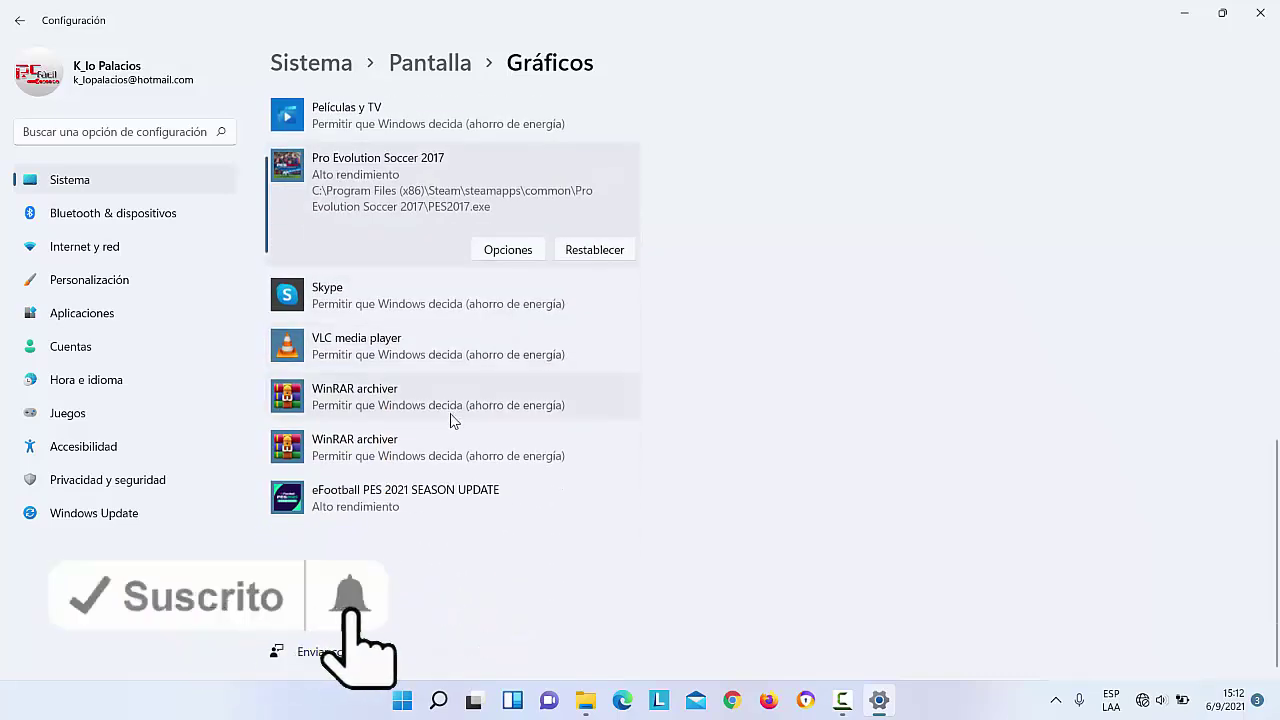
pyautogui.scroll(10, 450, 420)
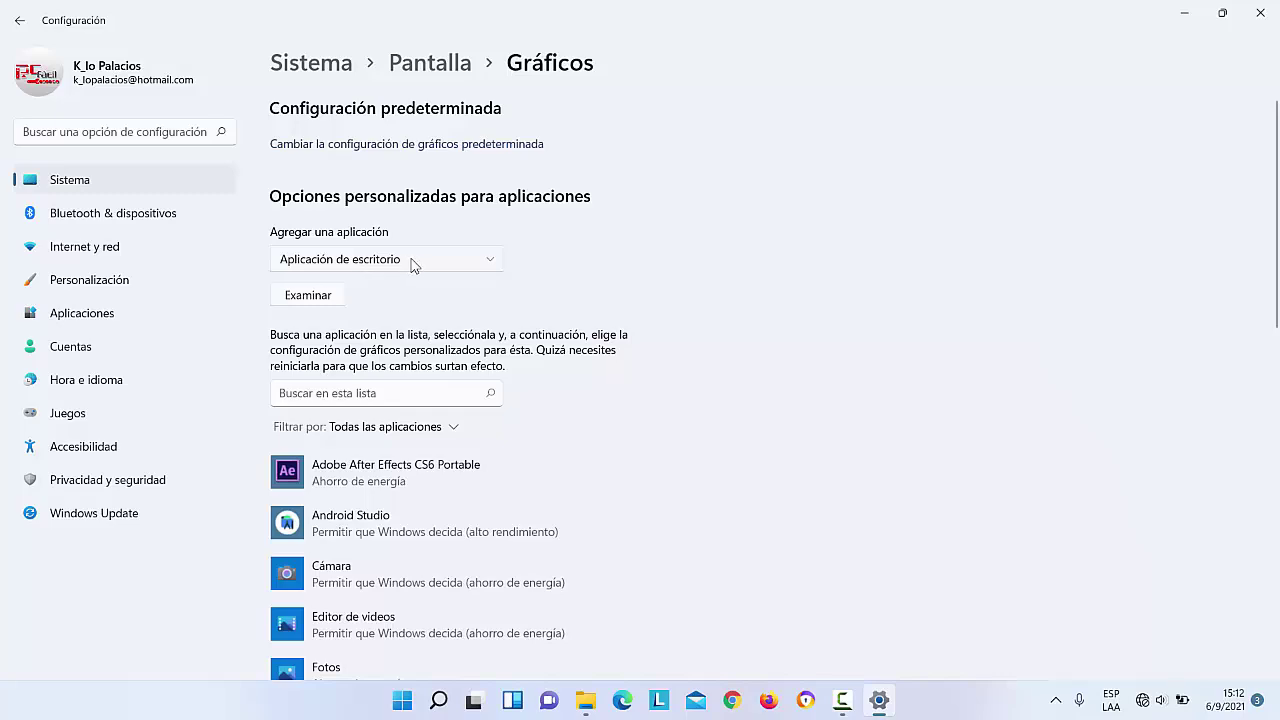
pyautogui.click(334, 297)
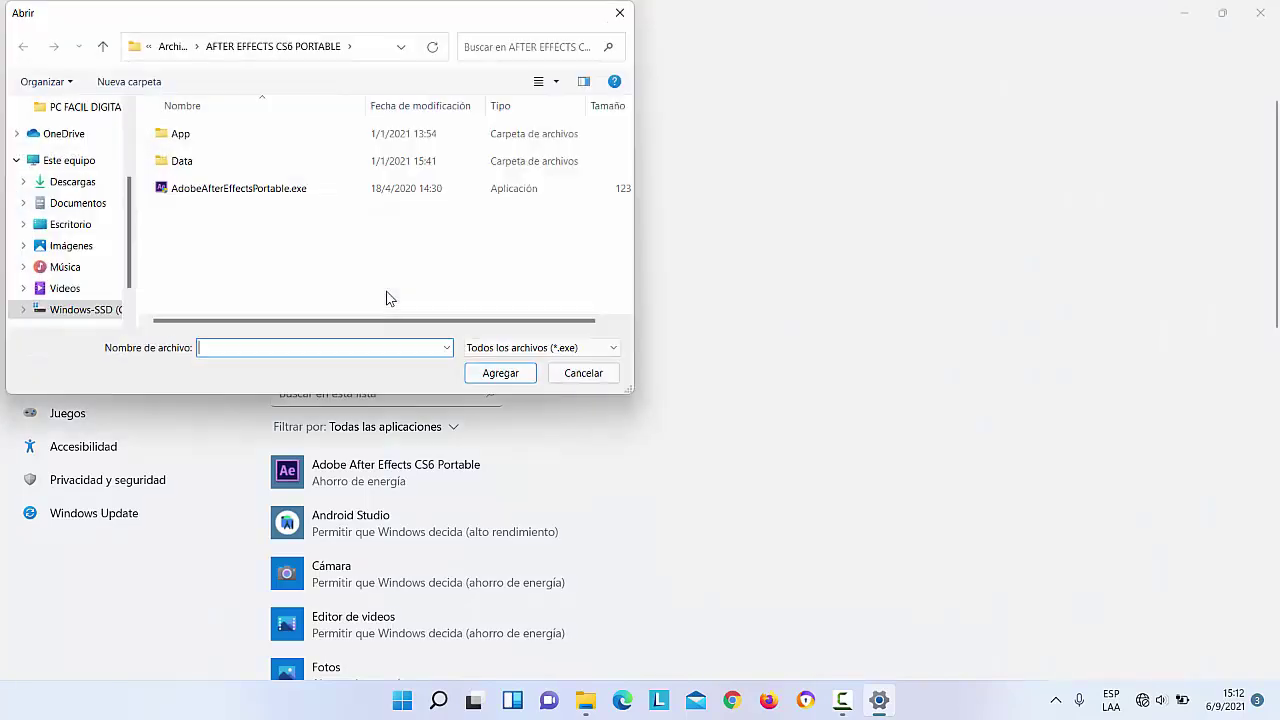
pyautogui.click(252, 195)
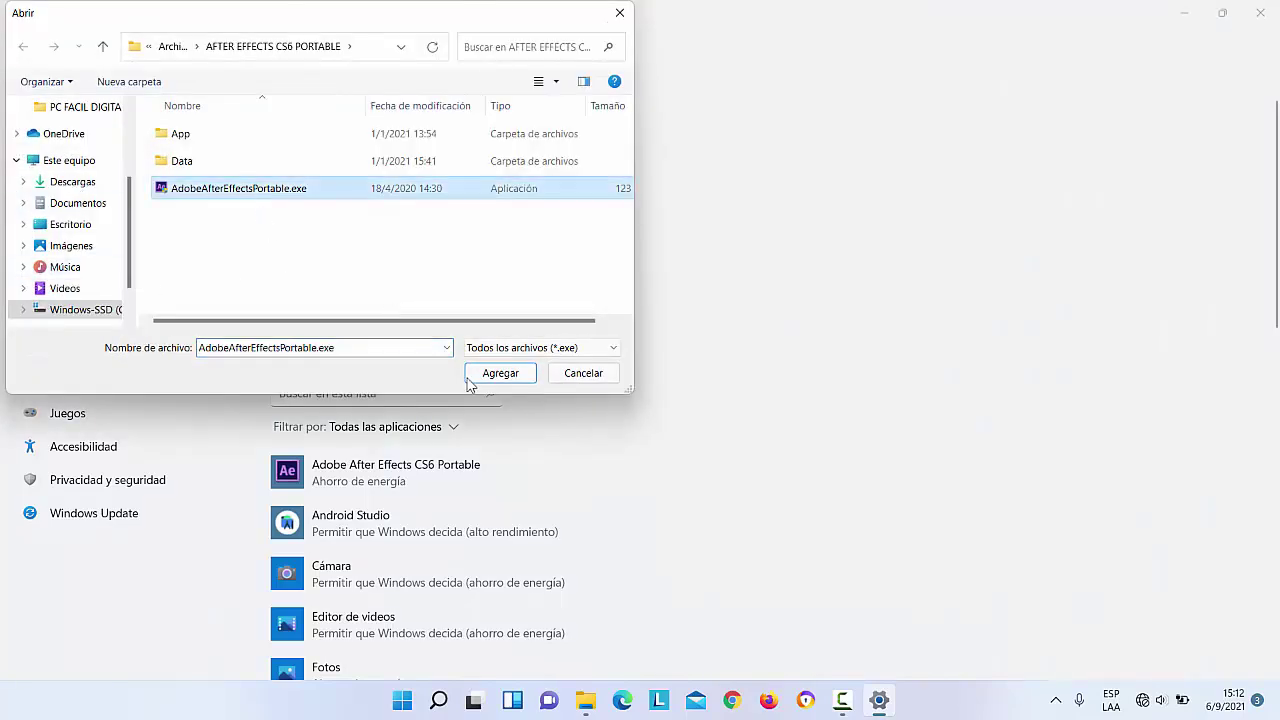
pyautogui.click(510, 384)
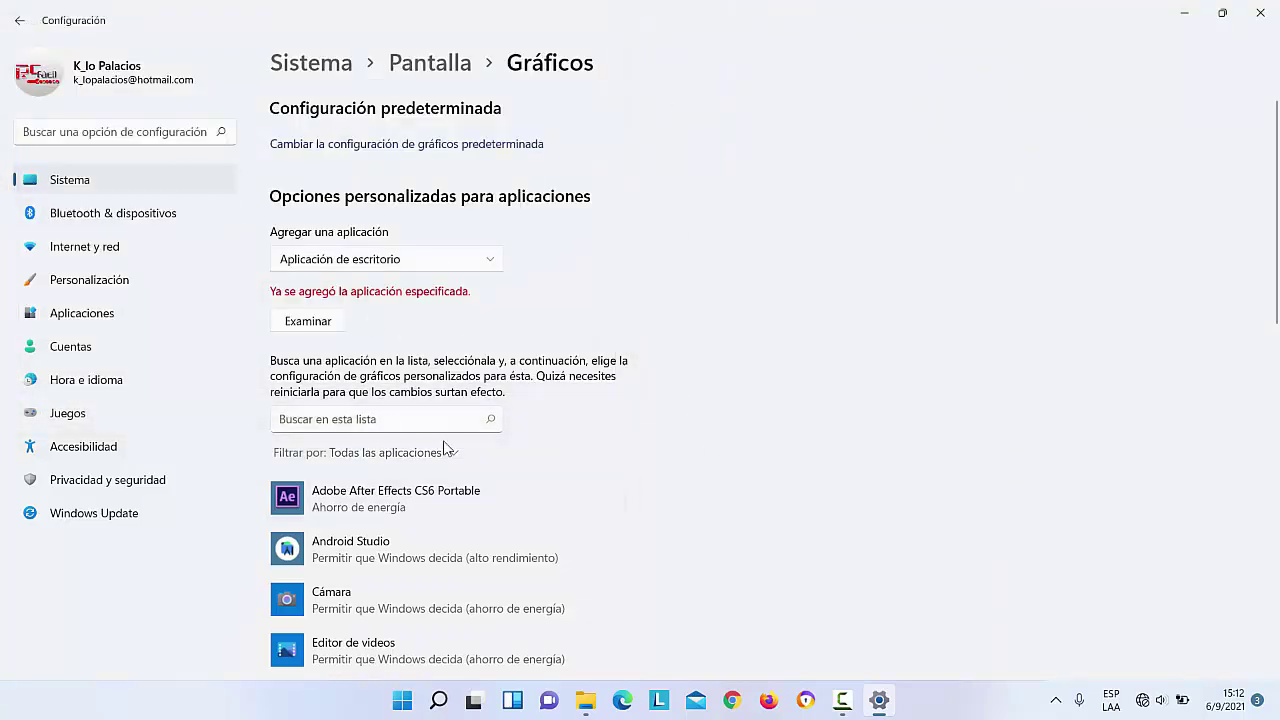
# - Look over the application list once more, and close the Settings and File Explorer windows
pyautogui.scroll(-2, 476, 393)
pyautogui.scroll(-7, 476, 393)
pyautogui.scroll(9, 463, 323)
pyautogui.click(1262, 16)
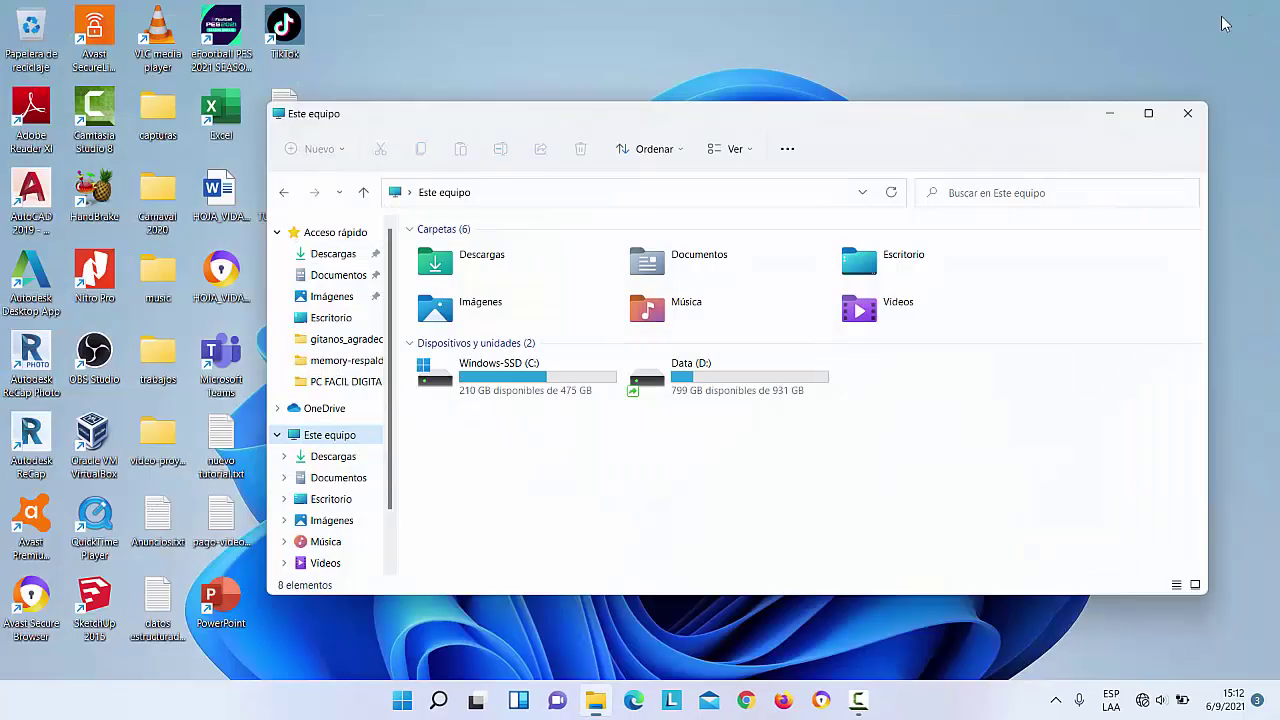
pyautogui.click(1199, 116)
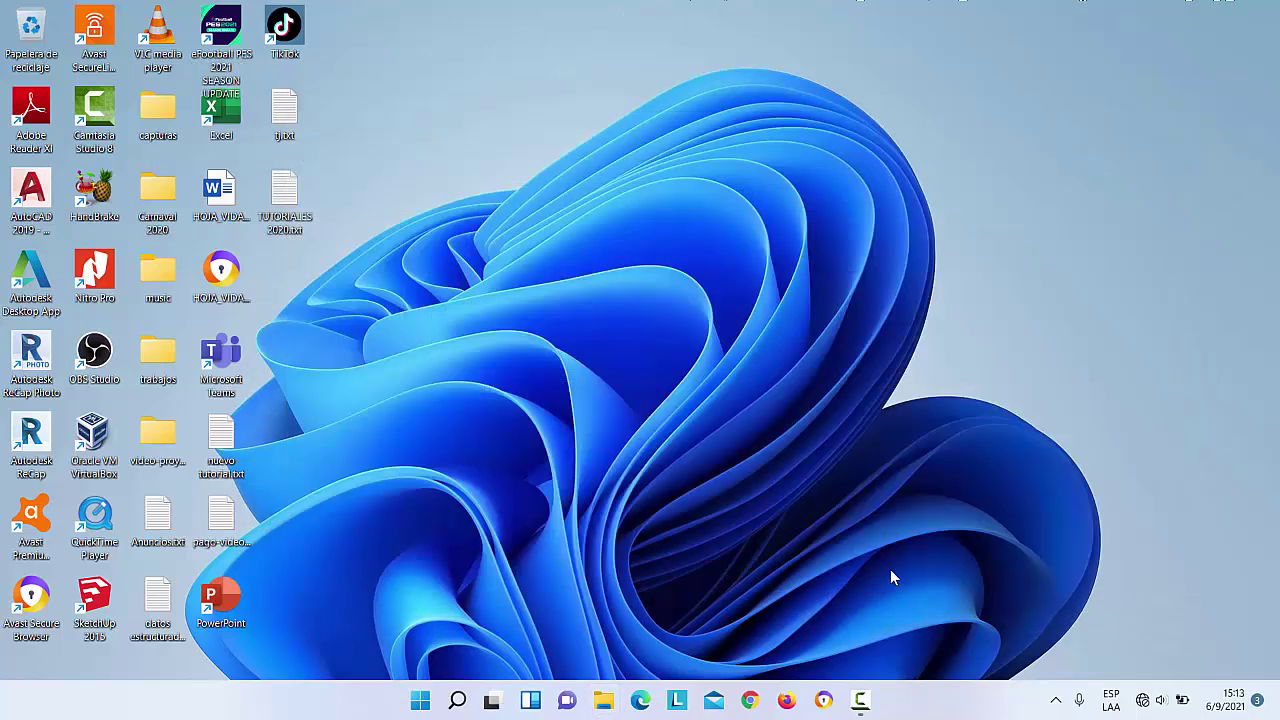
# - Open the NVIDIA Control Panel and show the image settings page (Ajustar la configuración de la imagen) under Configuración 3D
pyautogui.click(1056, 704)
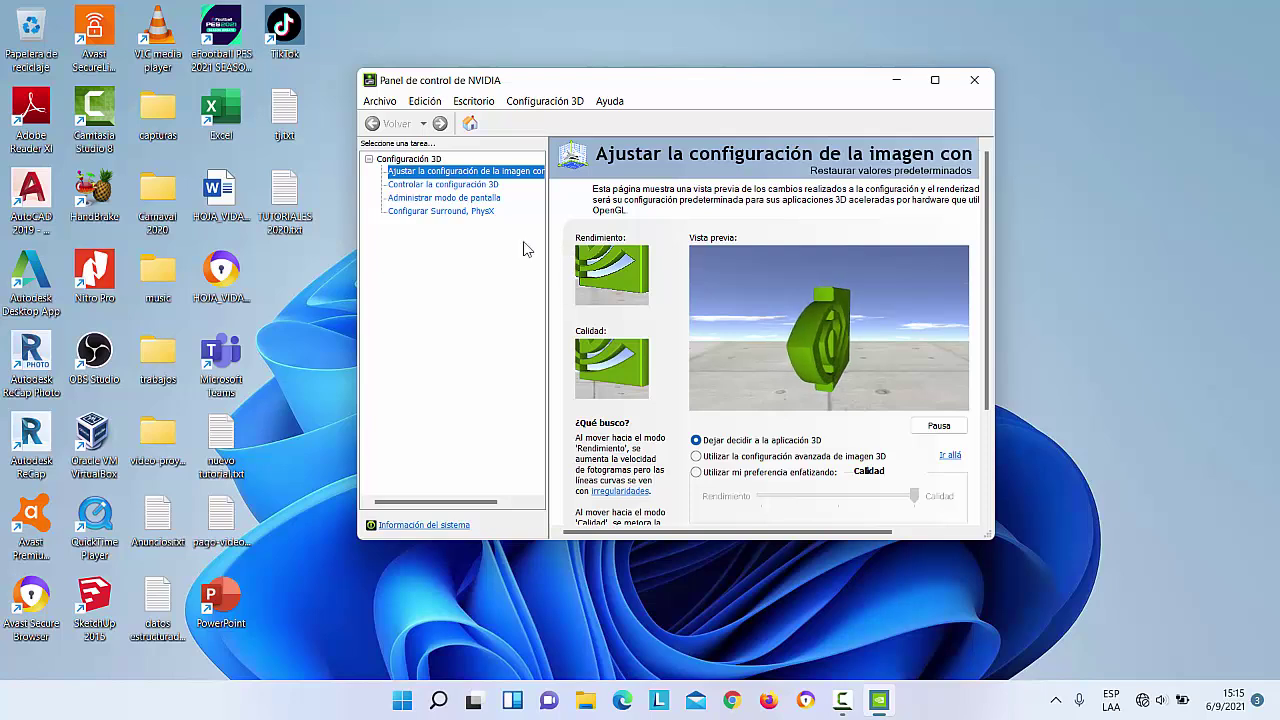
pyautogui.click(370, 160)
pyautogui.click(370, 160)
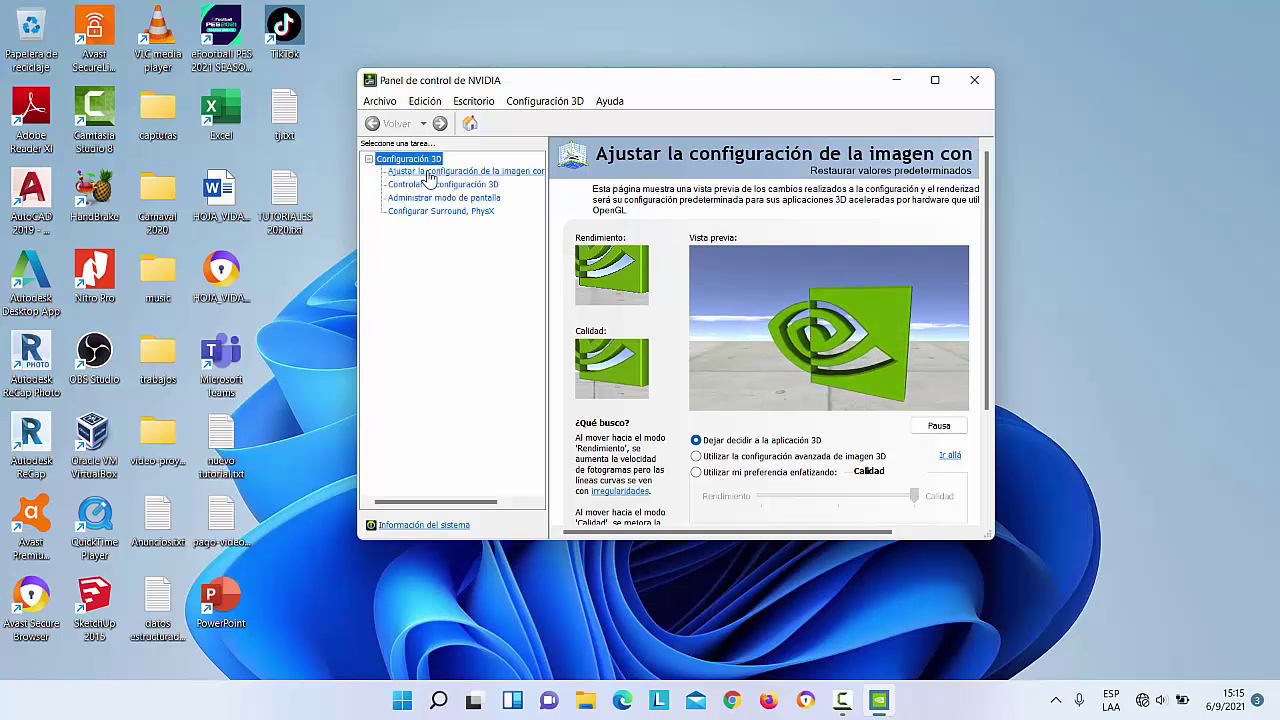
pyautogui.click(540, 171)
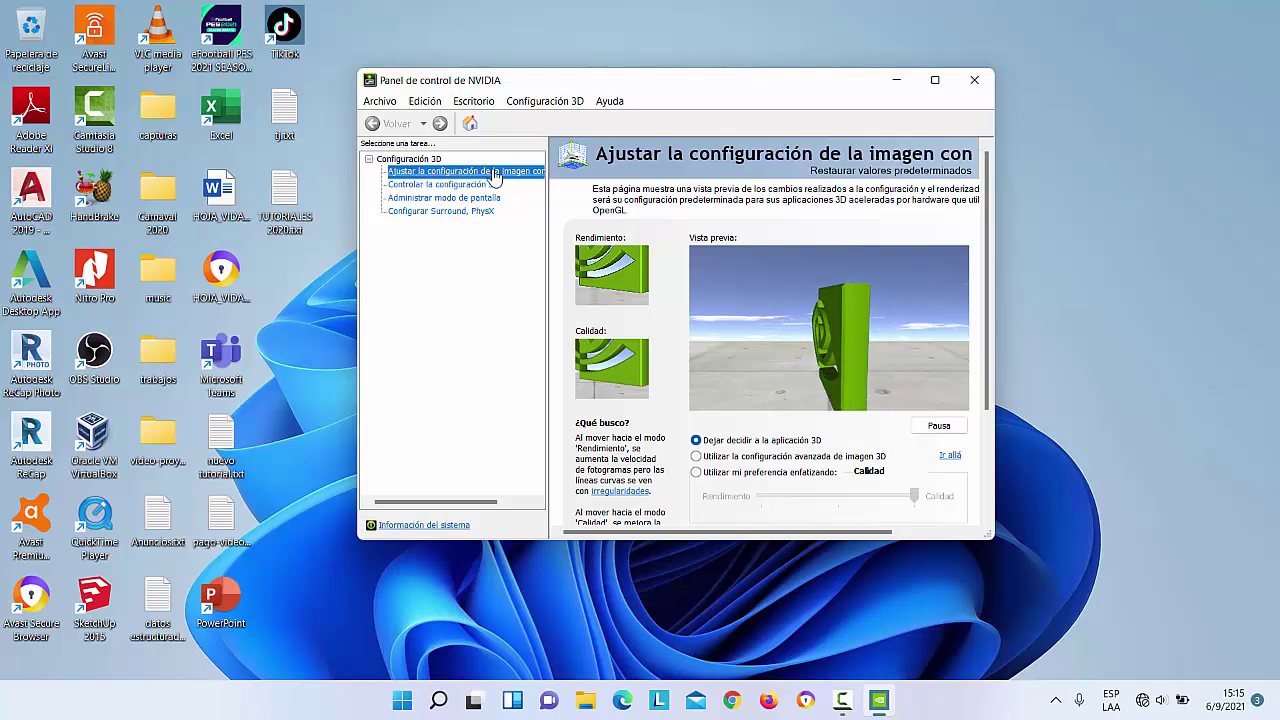
pyautogui.scroll(-1, 760, 333)
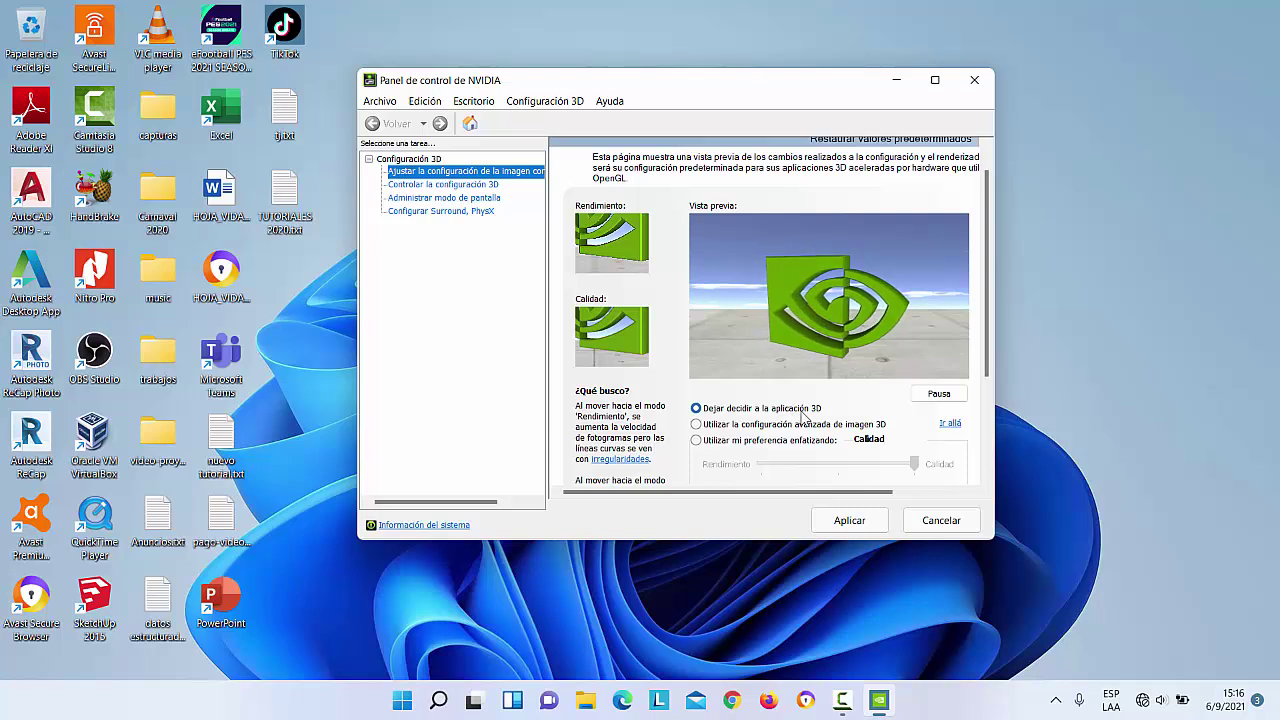
# - Choose Utilizar mi preferencia enfatizando for the image settings, compare the performance and balanced levels, and apply it at Calidad
pyautogui.click(750, 425)
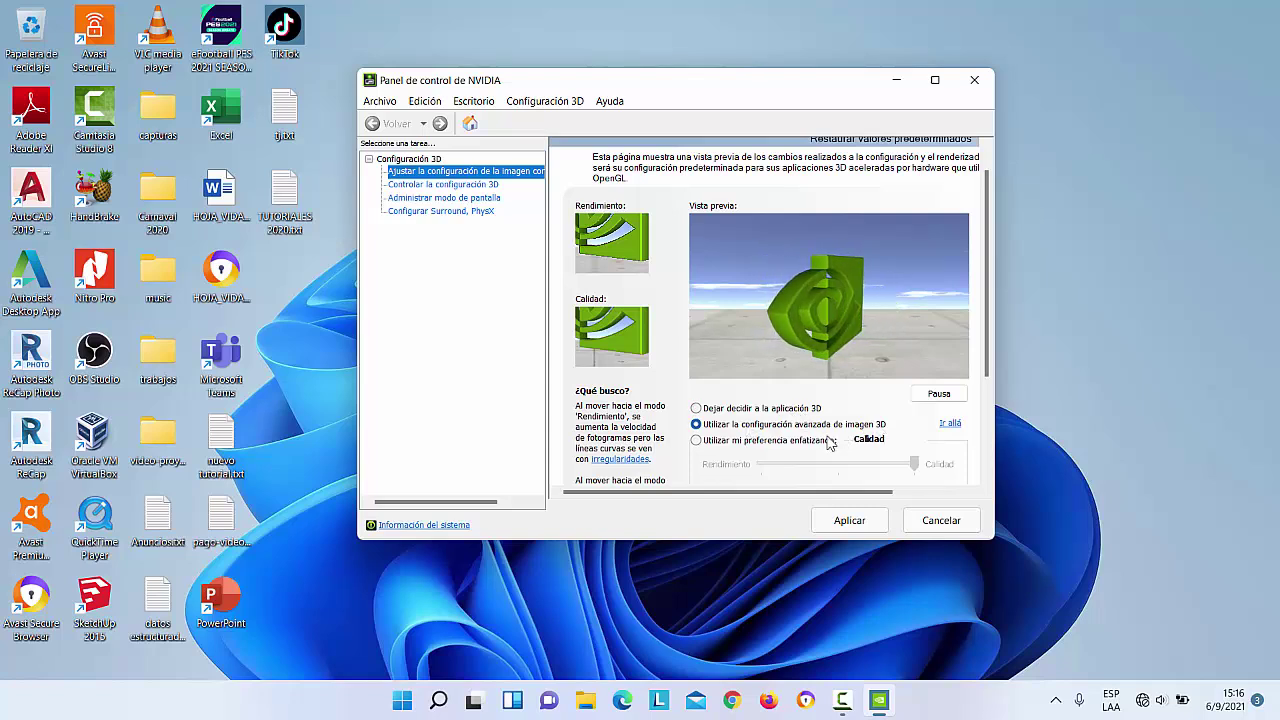
pyautogui.click(727, 441)
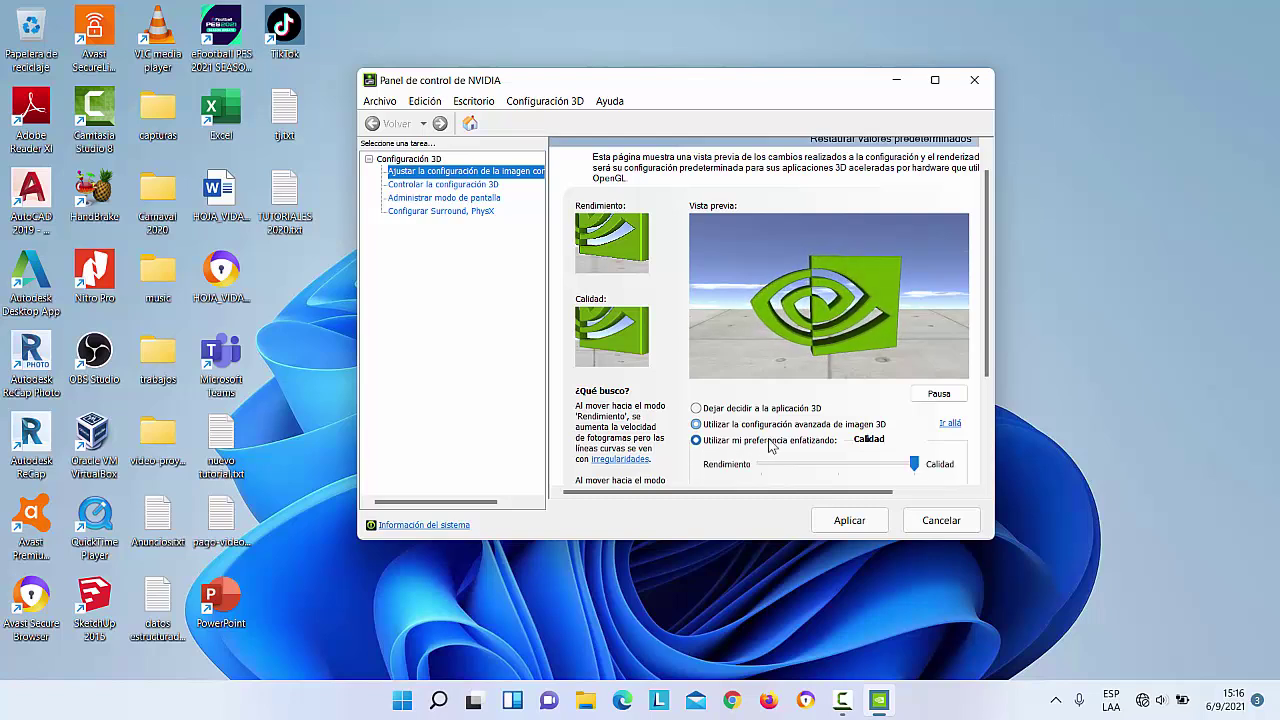
pyautogui.scroll(-1, 835, 435)
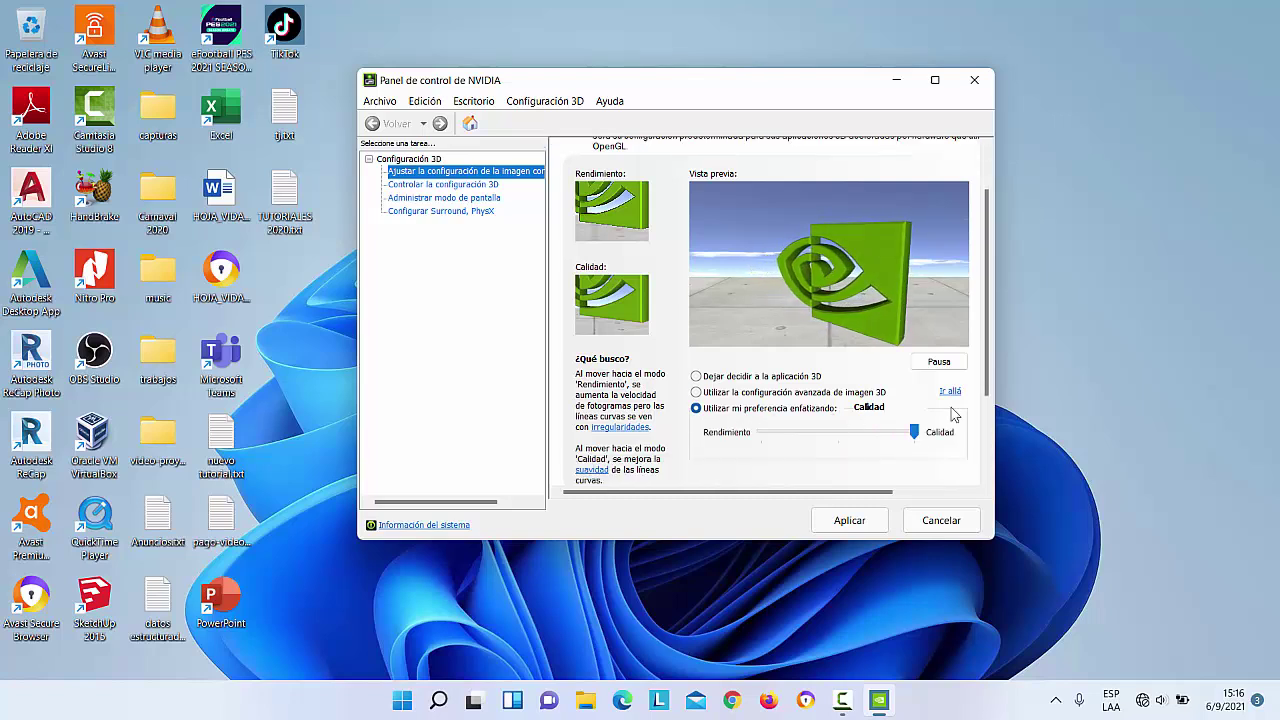
pyautogui.click(808, 434)
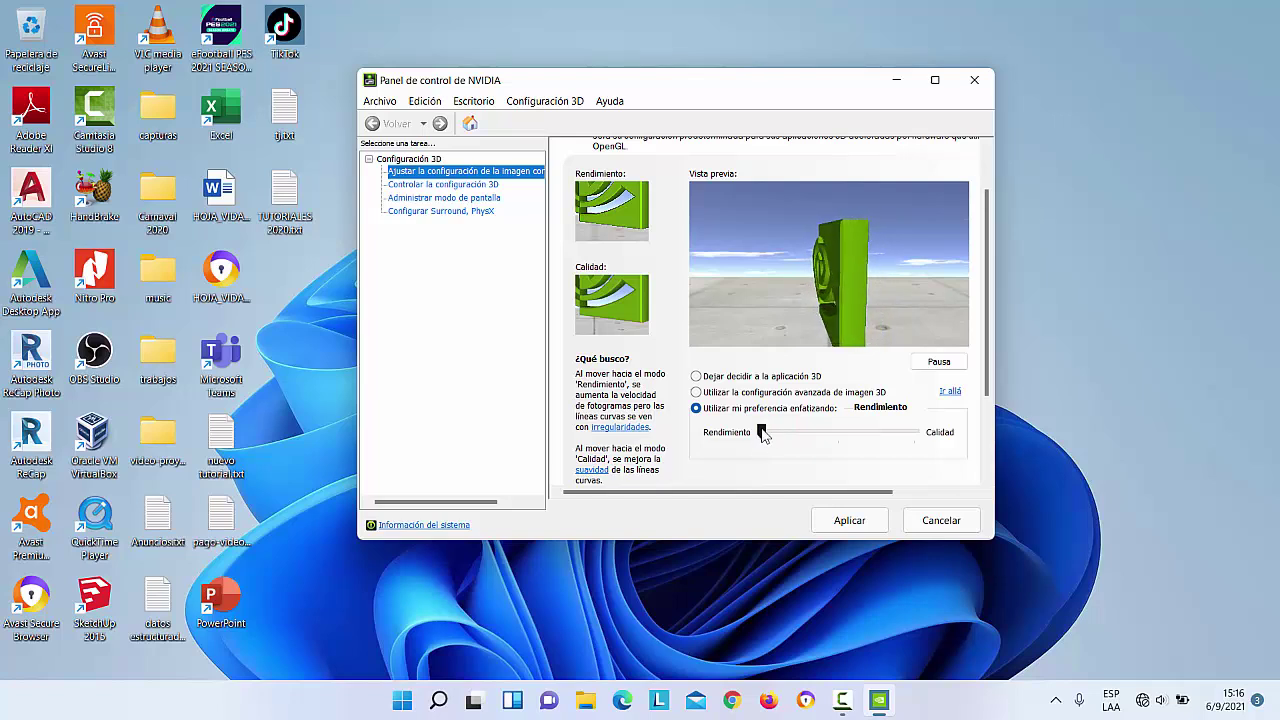
pyautogui.click(830, 434)
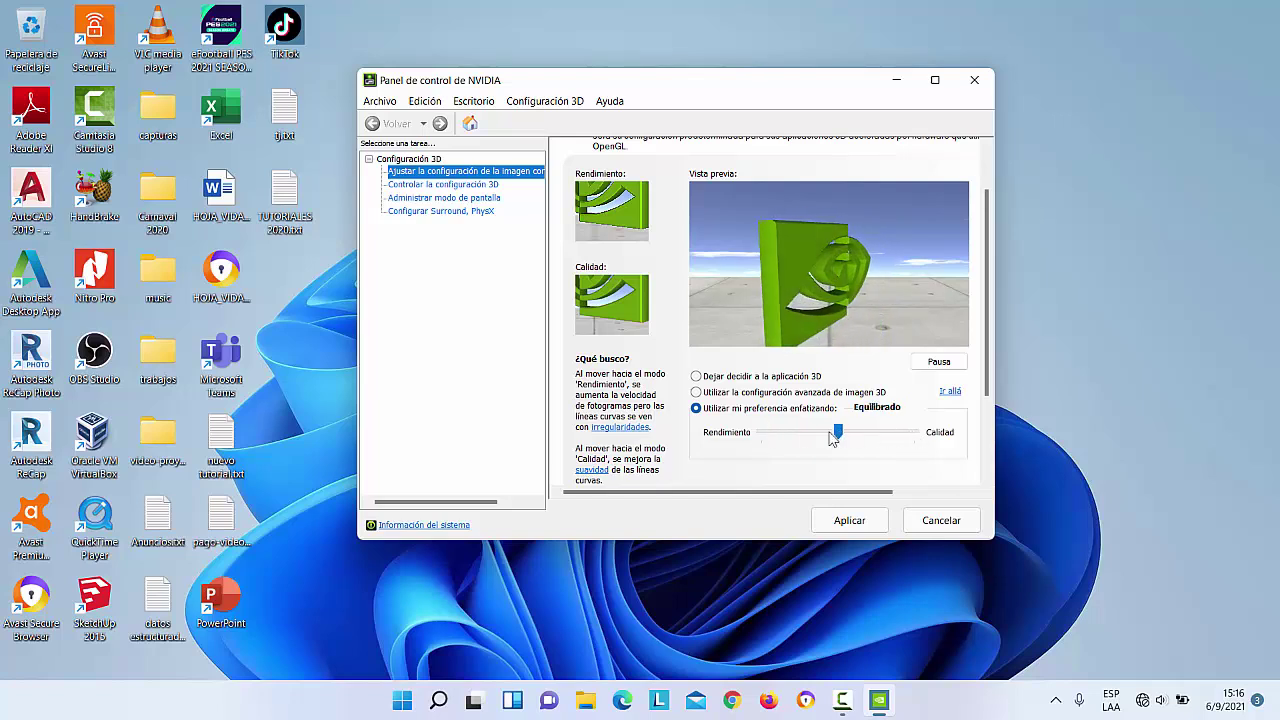
pyautogui.click(917, 432)
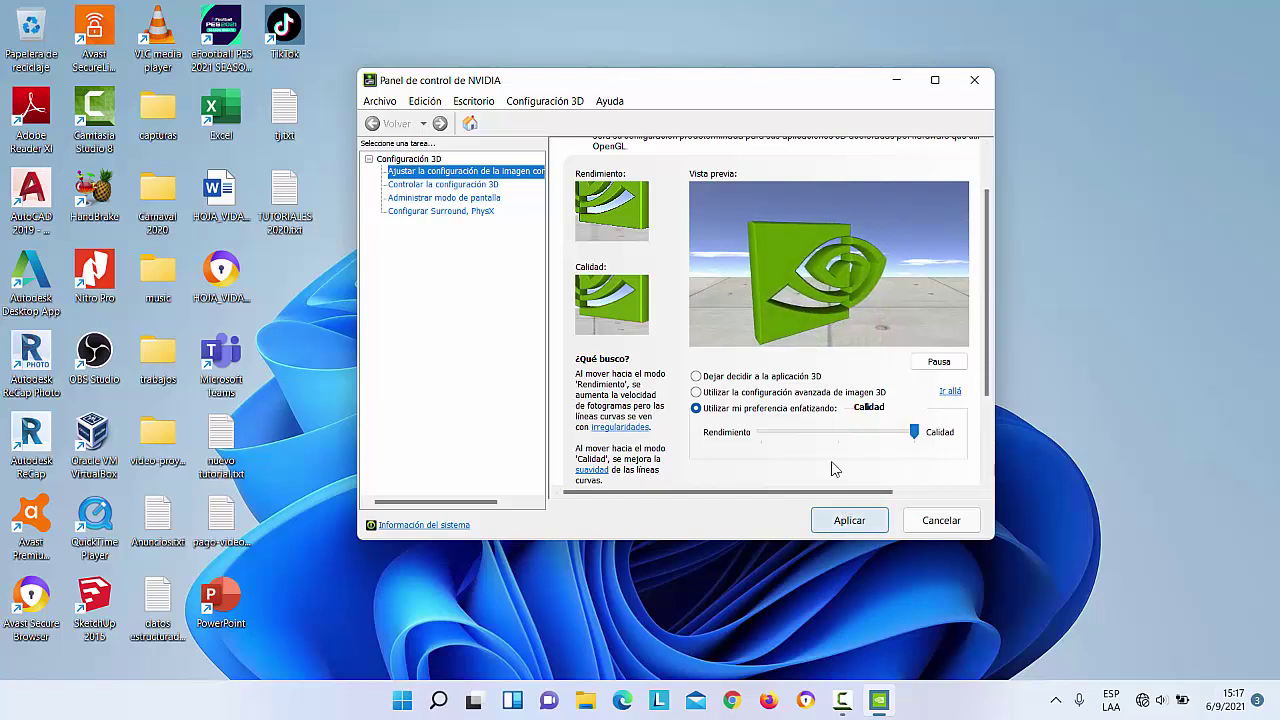
pyautogui.click(855, 522)
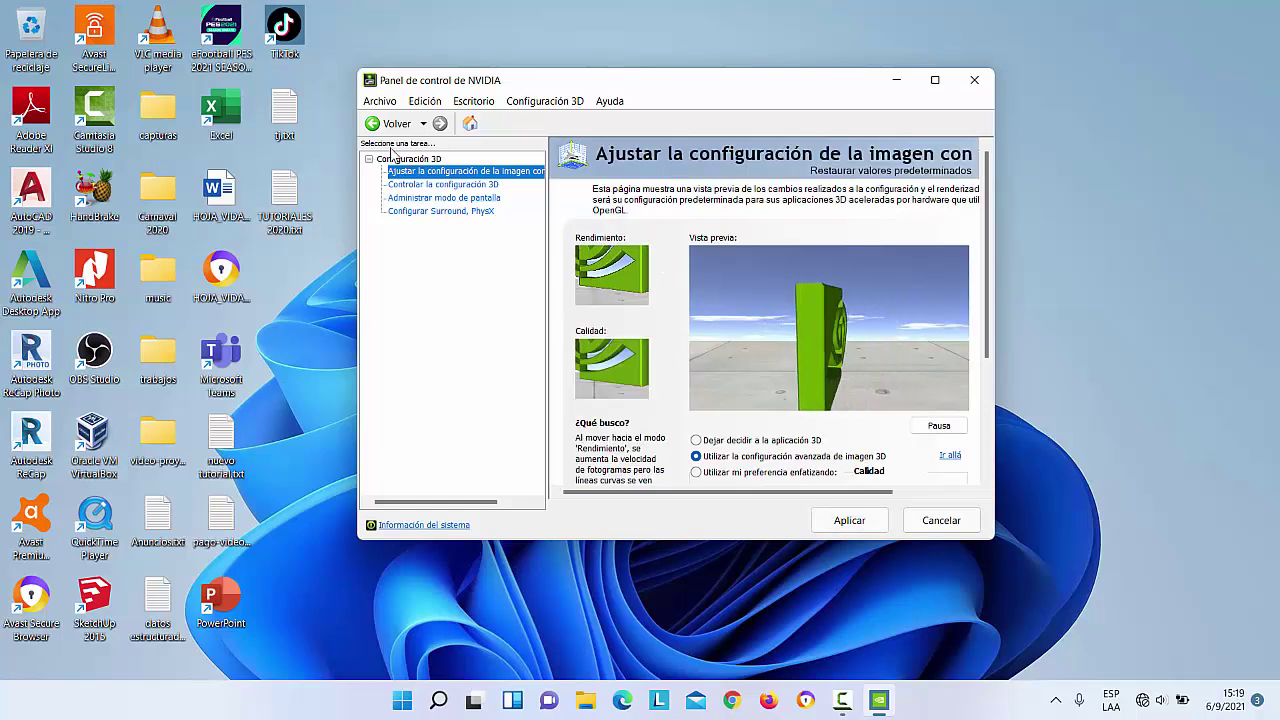
# - Show the program settings of Controlar la configuración 3D and check the list of programs to customise
pyautogui.click(368, 159)
pyautogui.click(368, 159)
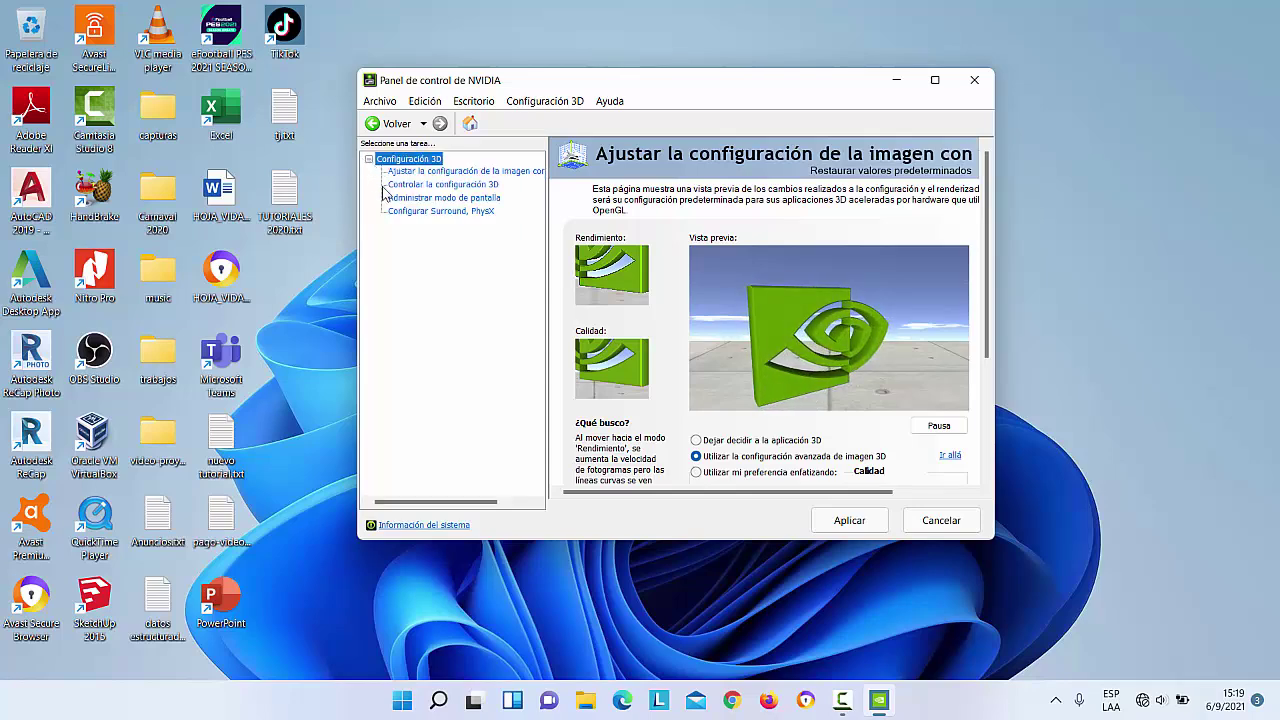
pyautogui.click(425, 185)
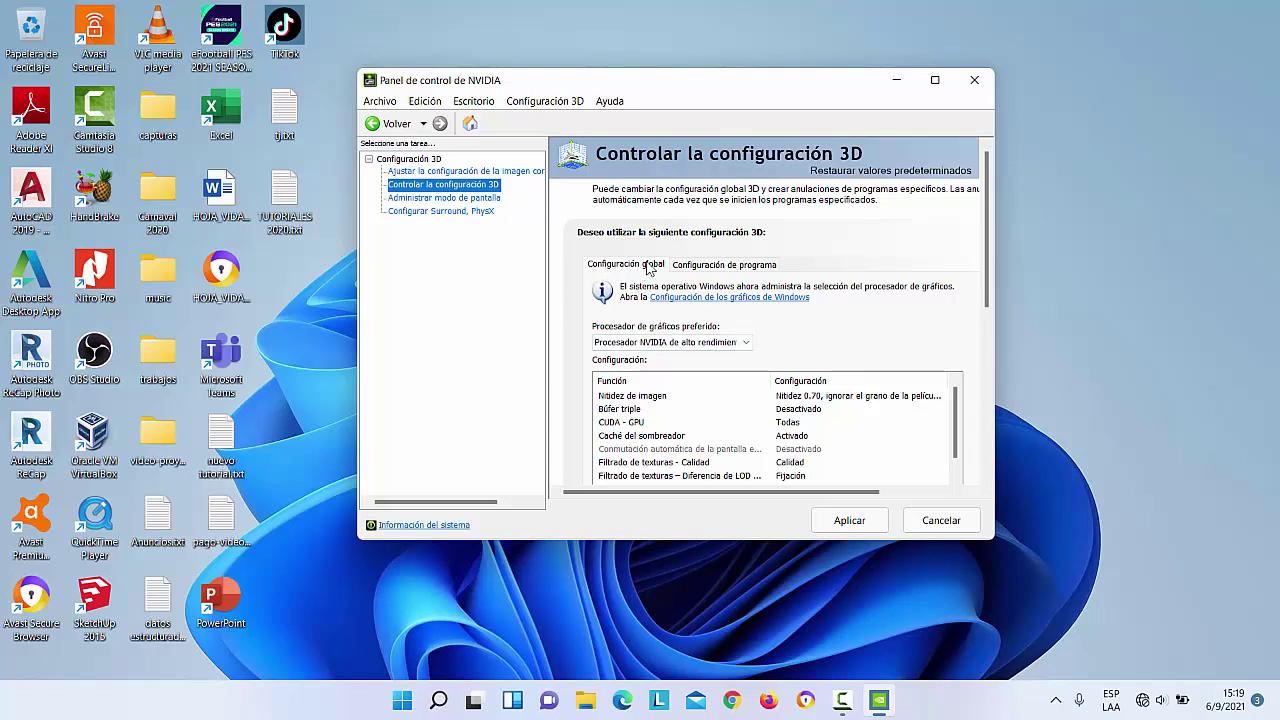
pyautogui.click(706, 266)
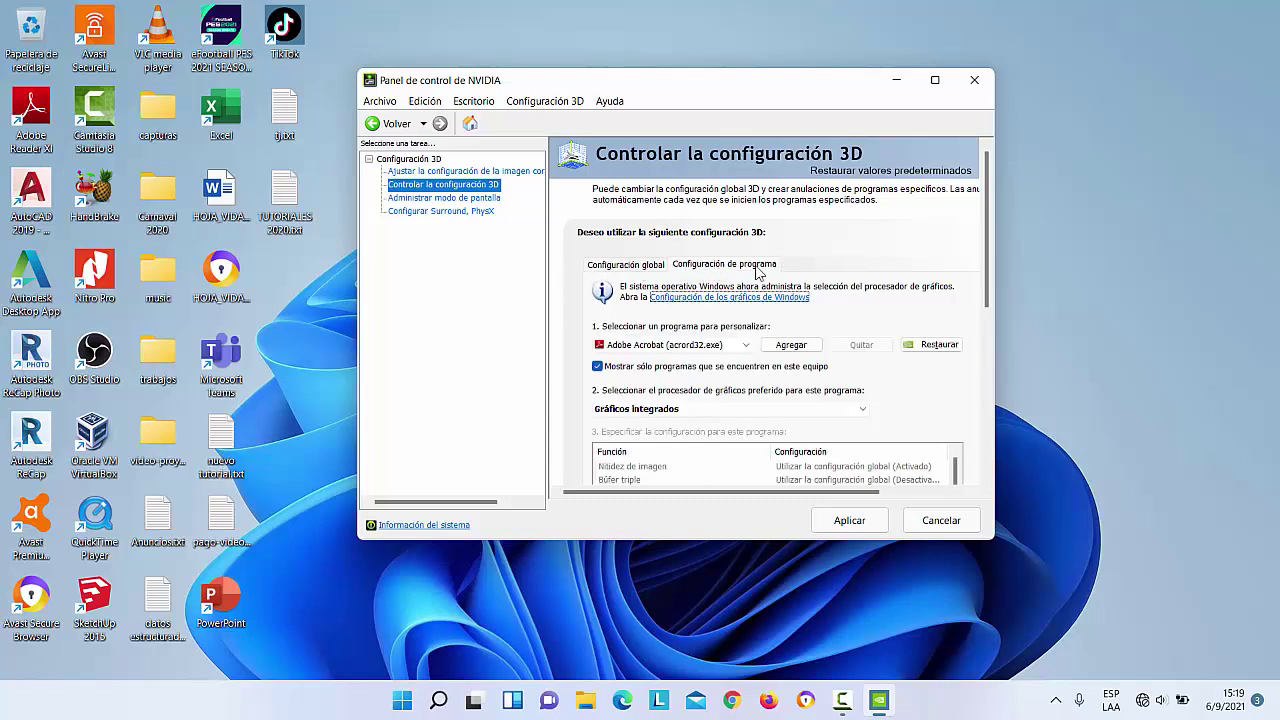
pyautogui.scroll(-1, 688, 307)
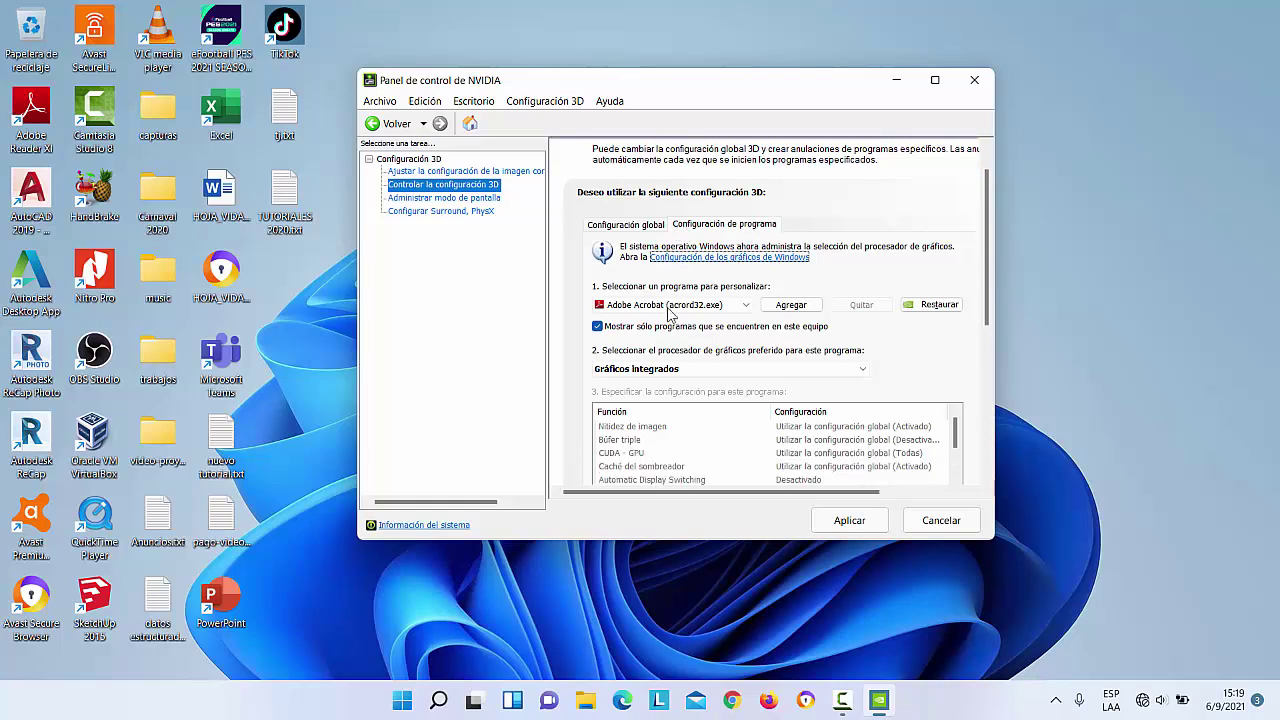
pyautogui.click(737, 308)
pyautogui.click(737, 308)
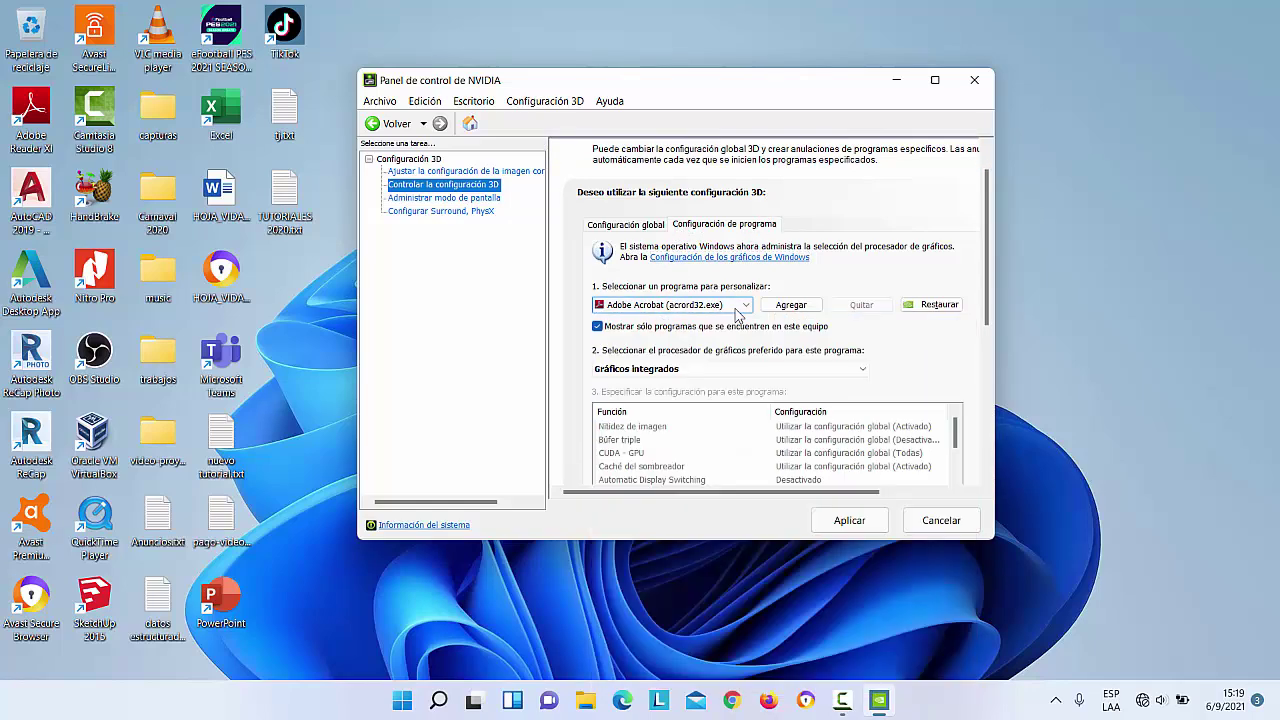
# - Set the preferred graphics processor for Adobe Acrobat (acrord32.exe) to Procesador NVIDIA de alto rendimiento
pyautogui.scroll(-4, 737, 318)
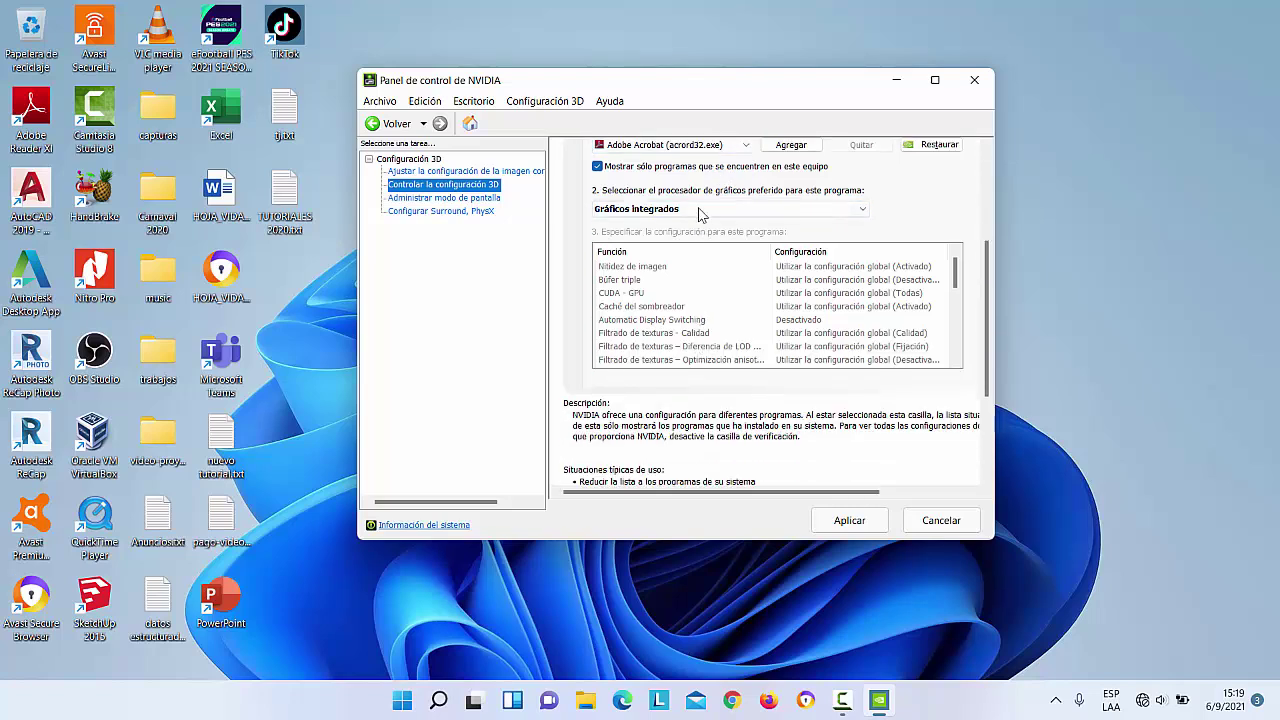
pyautogui.click(700, 210)
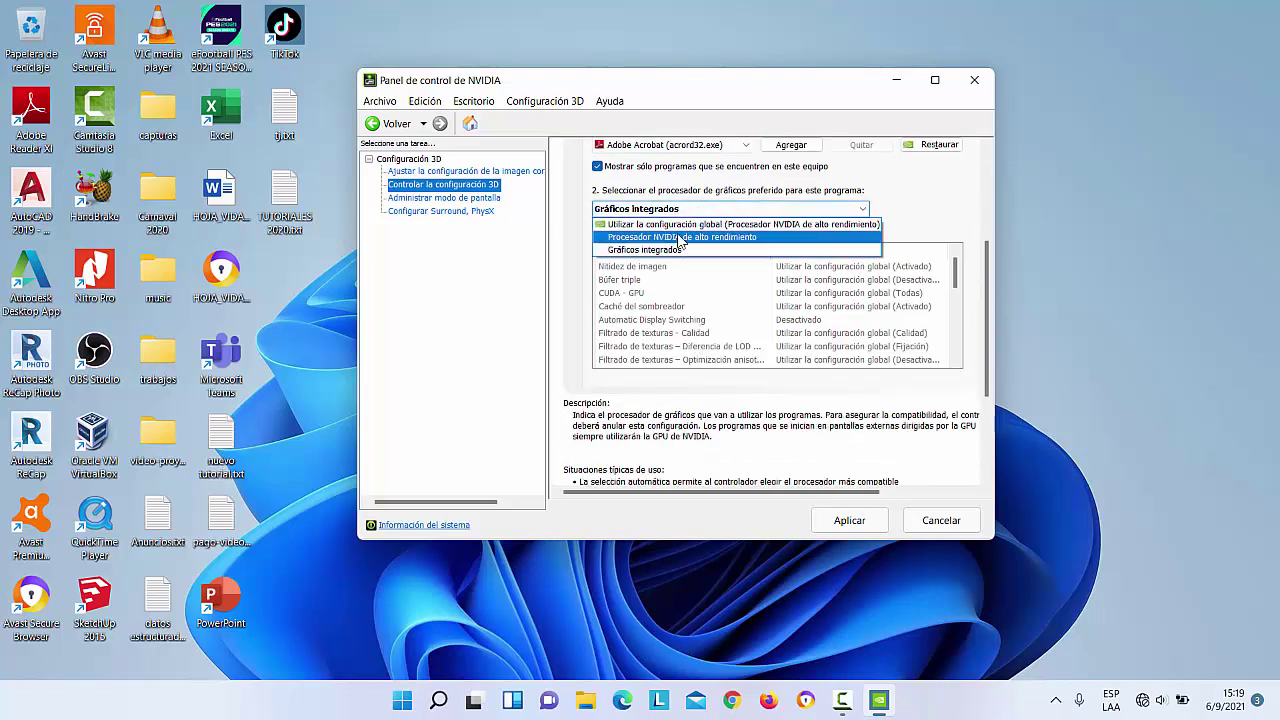
pyautogui.click(680, 237)
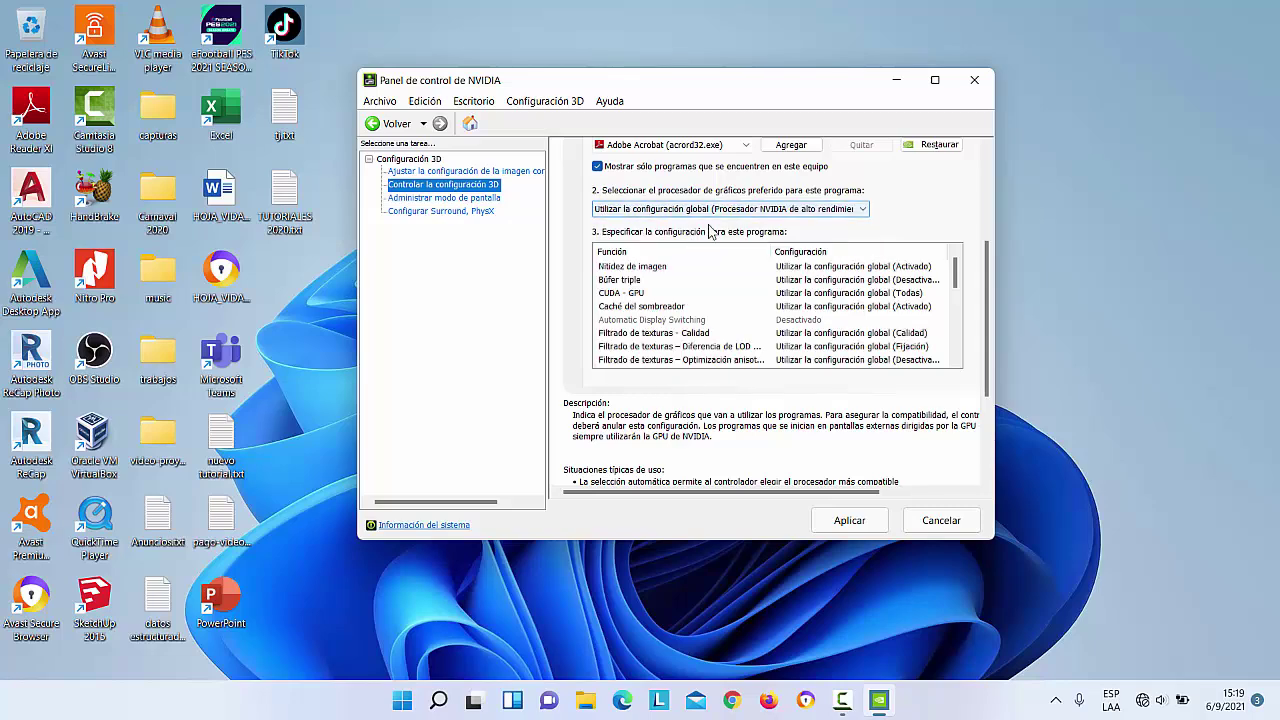
pyautogui.click(716, 210)
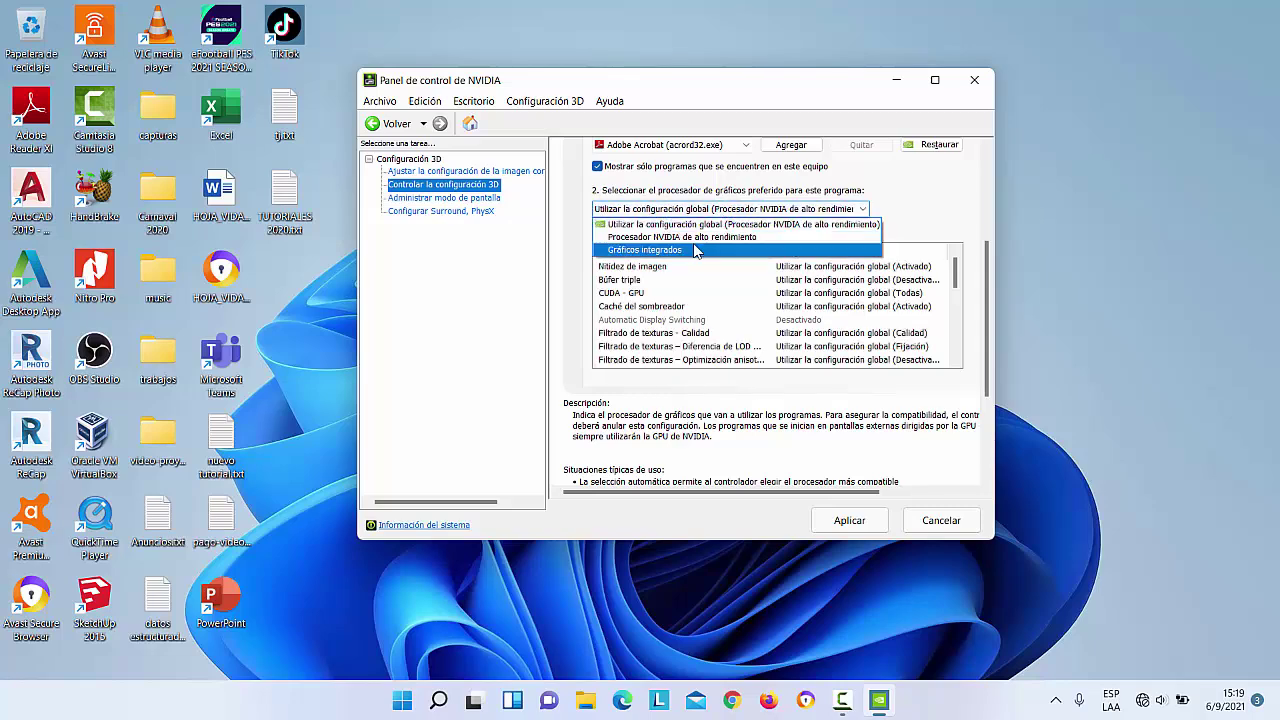
pyautogui.click(697, 250)
pyautogui.scroll(1, 697, 245)
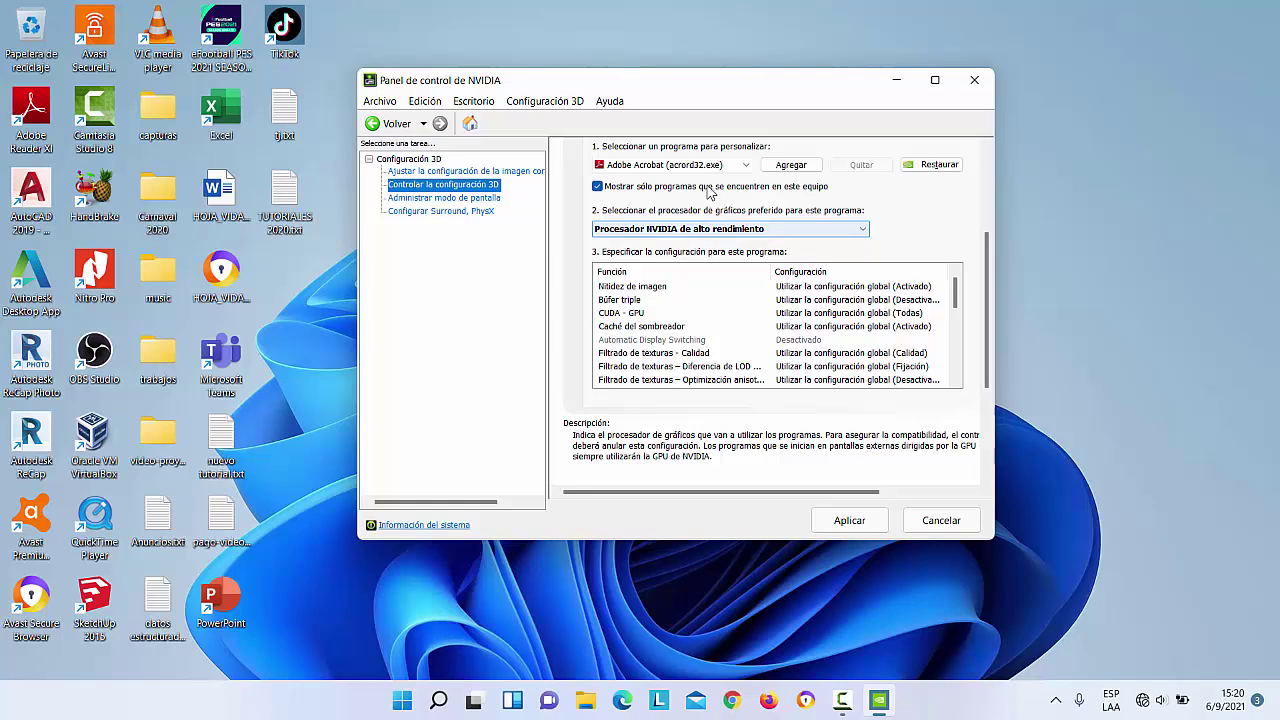
# - Try the available preferred graphics processors in the global 3D configuration, ending with Gráficos integrados selected
pyautogui.scroll(5, 893, 245)
pyautogui.click(625, 265)
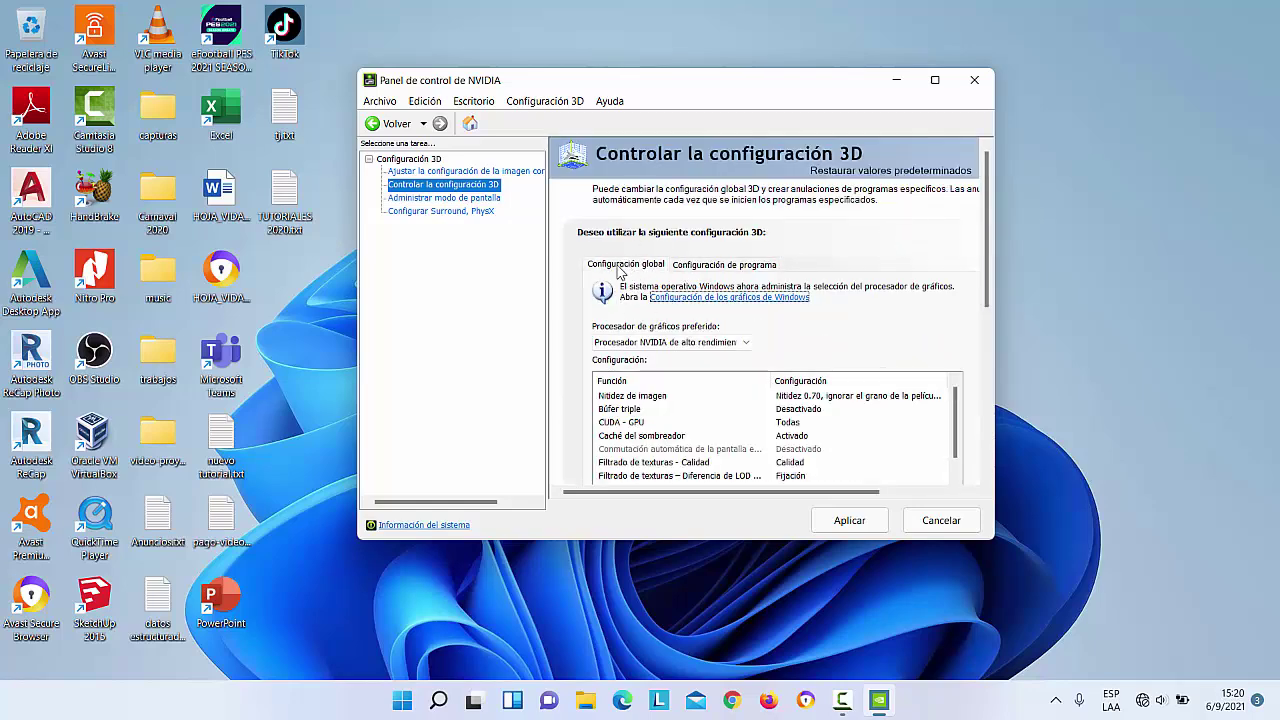
pyautogui.scroll(-1, 620, 270)
pyautogui.scroll(-1, 678, 328)
pyautogui.click(677, 322)
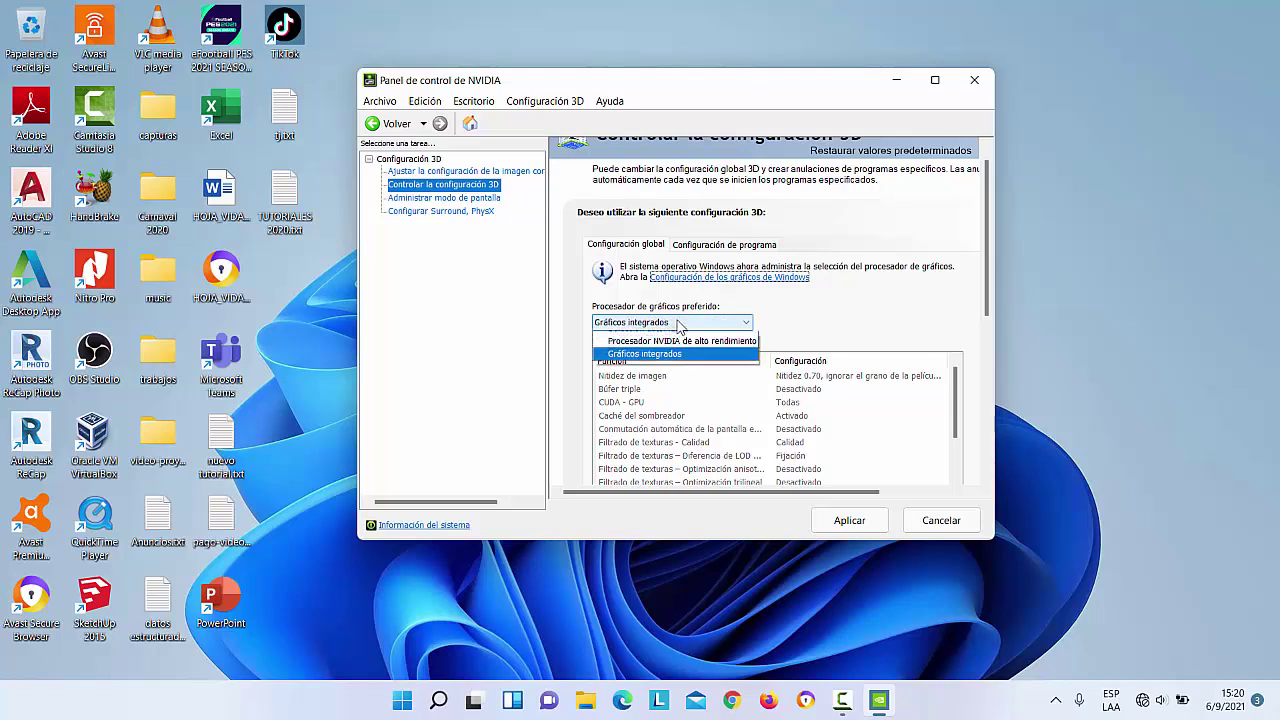
pyautogui.click(621, 352)
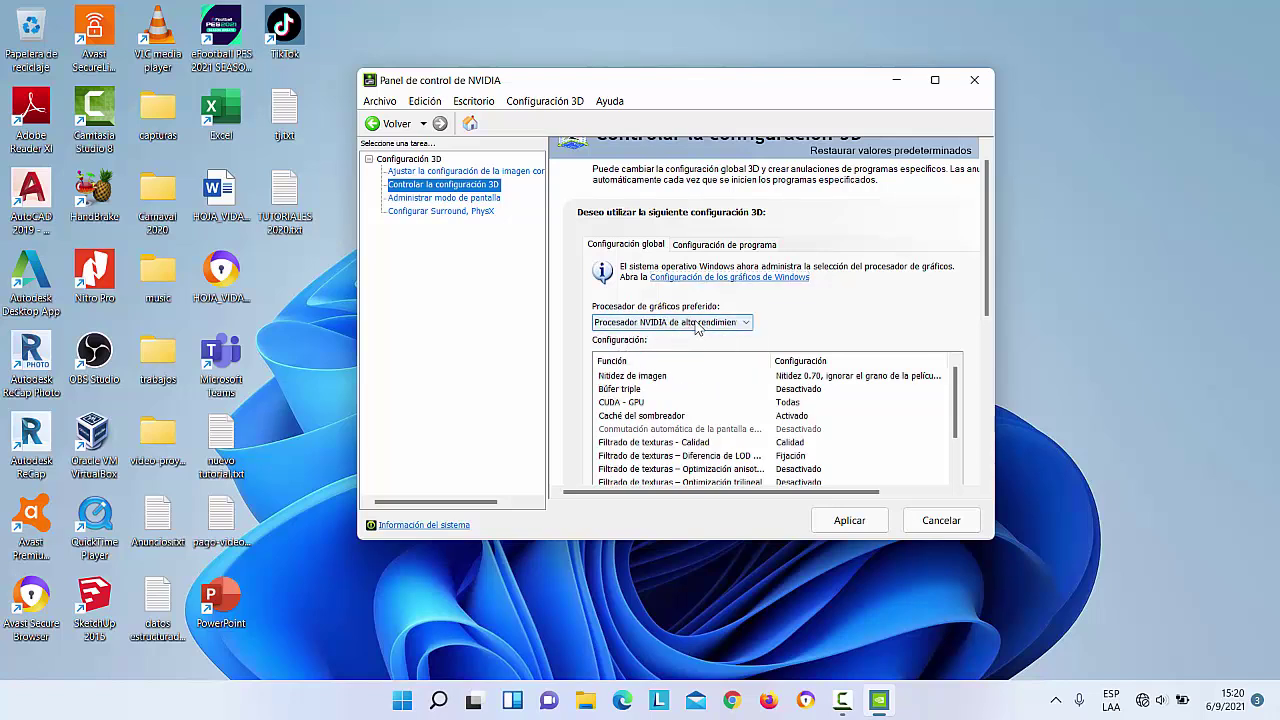
pyautogui.click(698, 322)
pyautogui.click(680, 364)
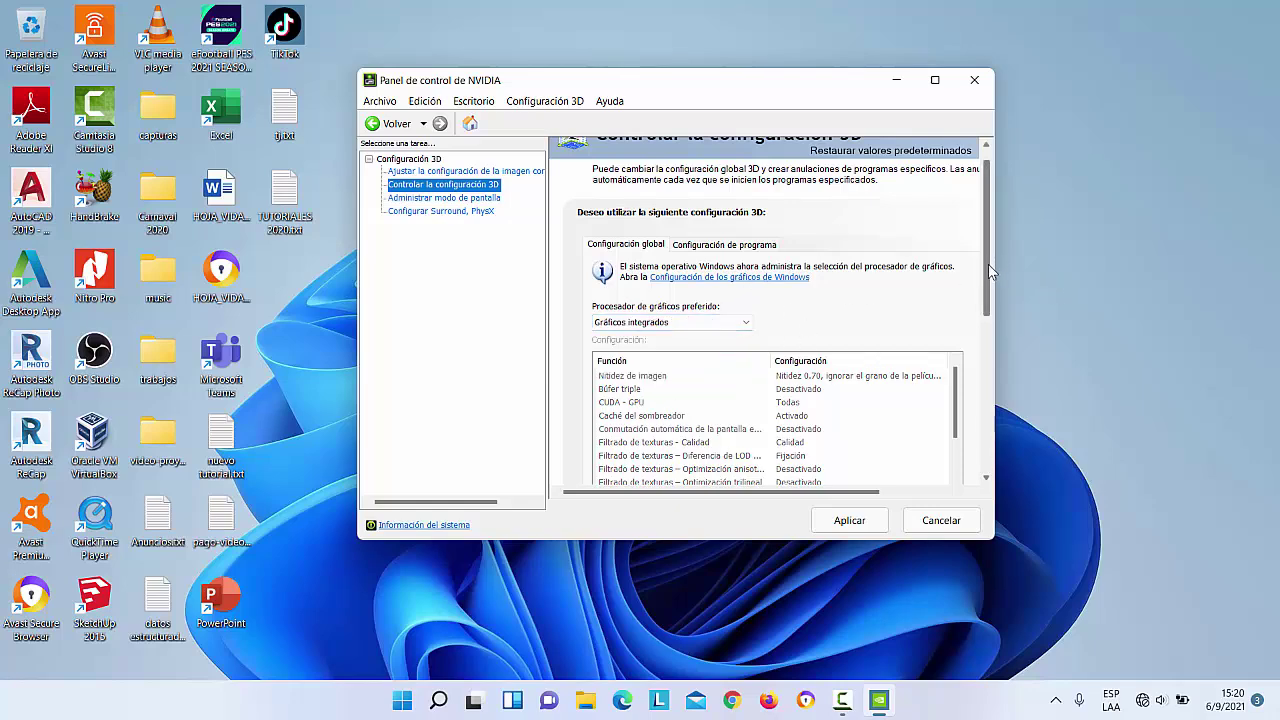
pyautogui.moveTo(988, 264); pyautogui.dragTo(990, 338)
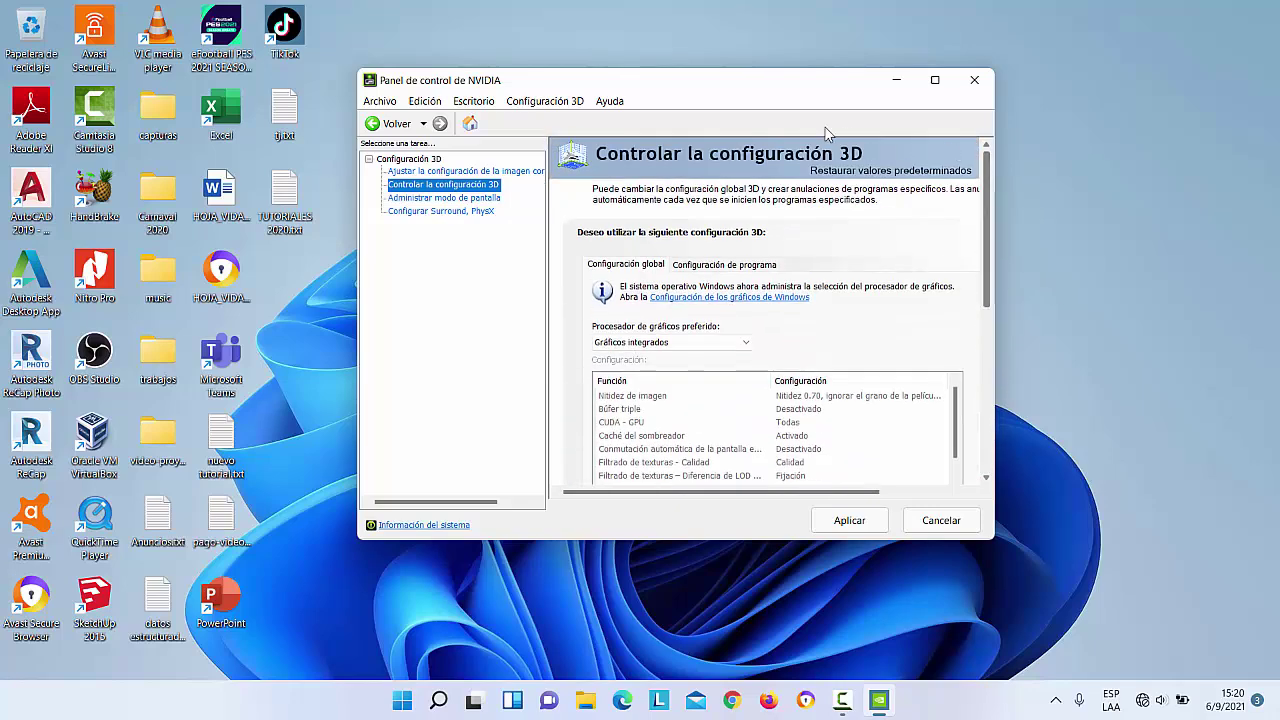
# - Set the display mode in Administrar modo de pantalla to Selección automática, apply it and keep the changes
pyautogui.click(429, 199)
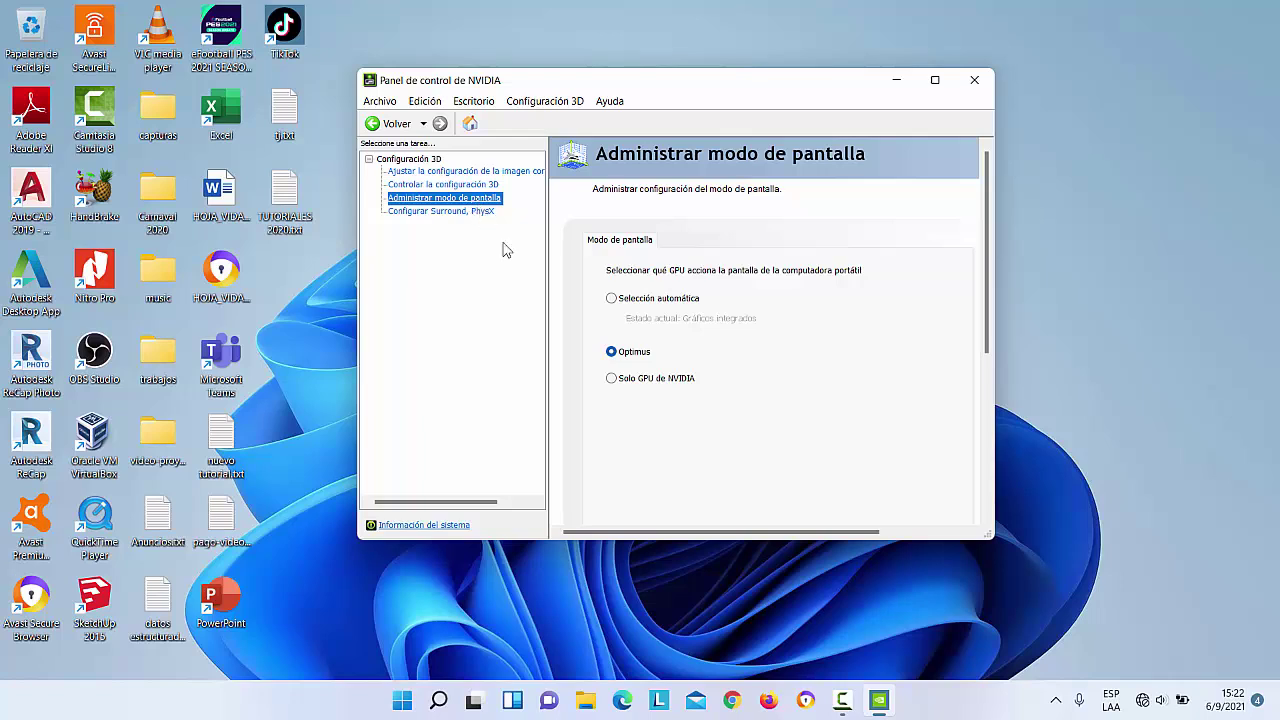
pyautogui.click(611, 298)
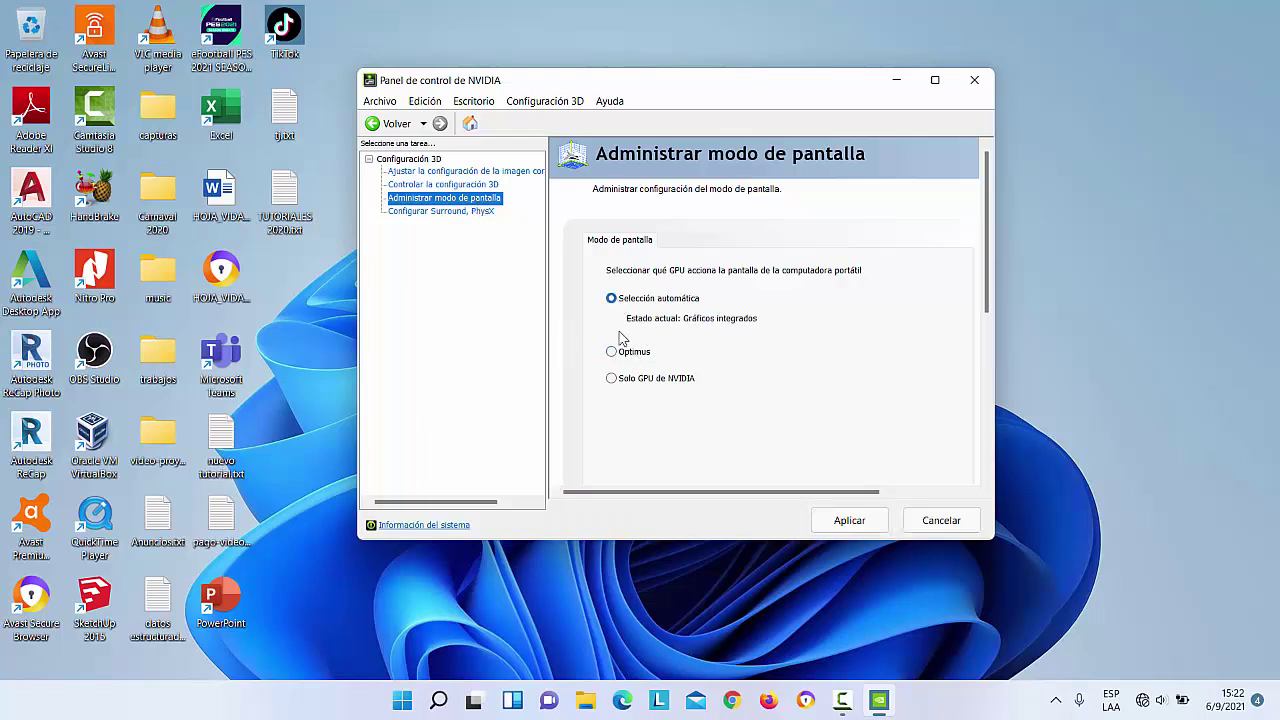
pyautogui.click(617, 382)
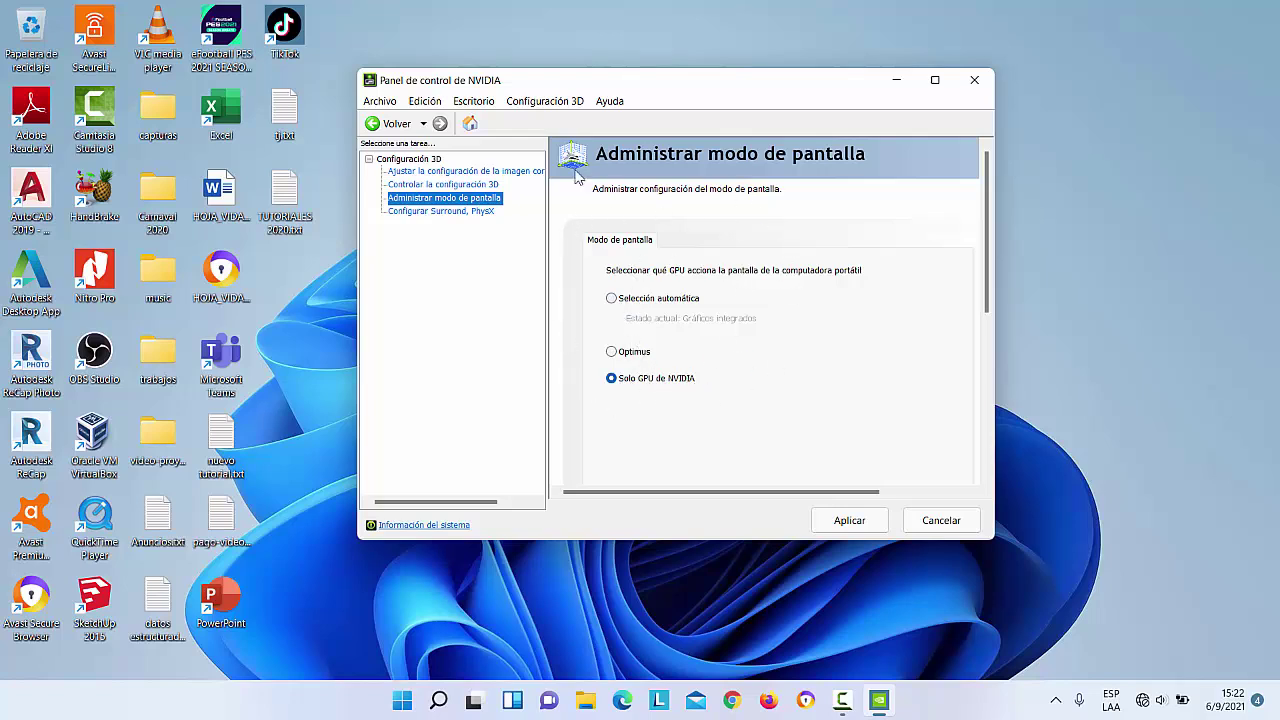
pyautogui.click(611, 298)
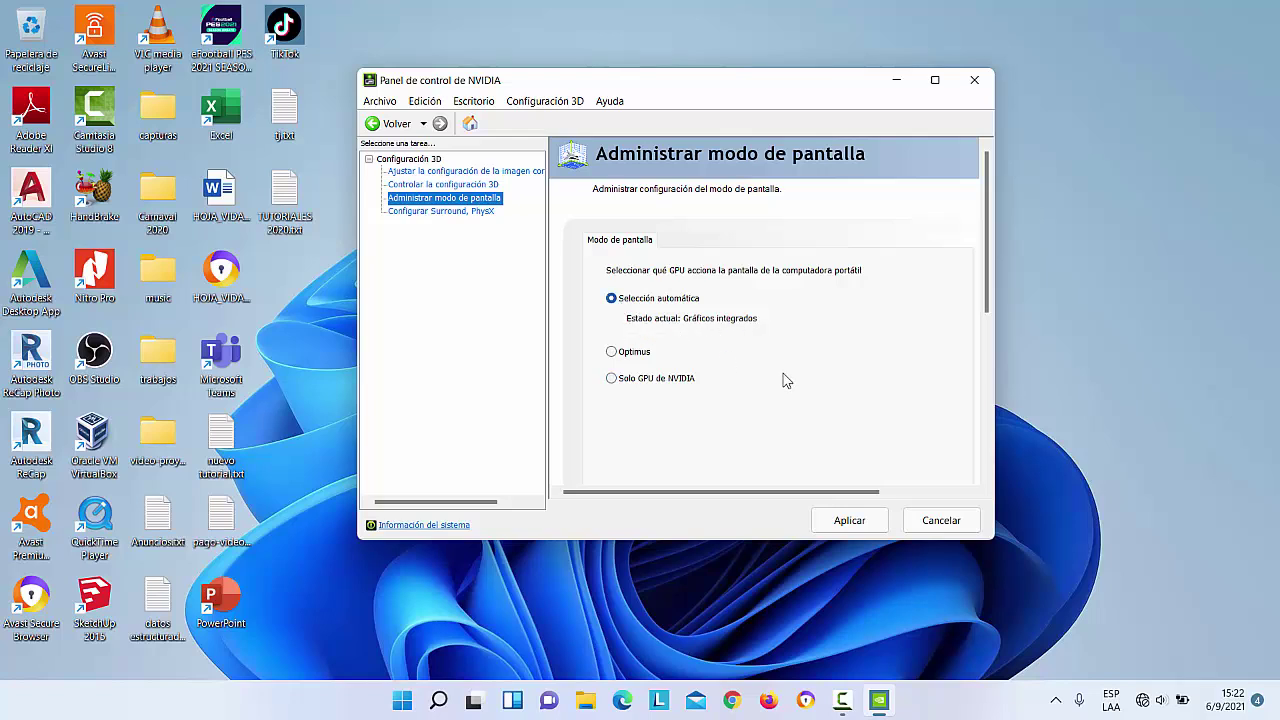
pyautogui.click(849, 527)
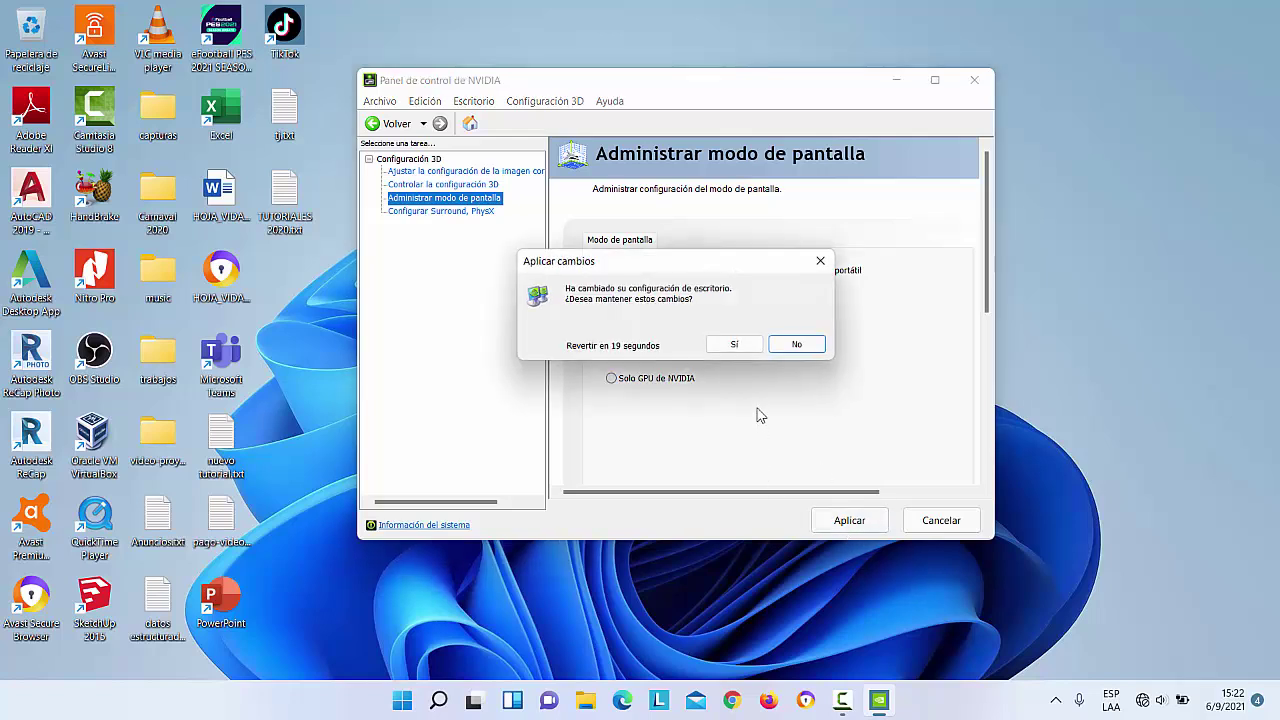
pyautogui.click(731, 345)
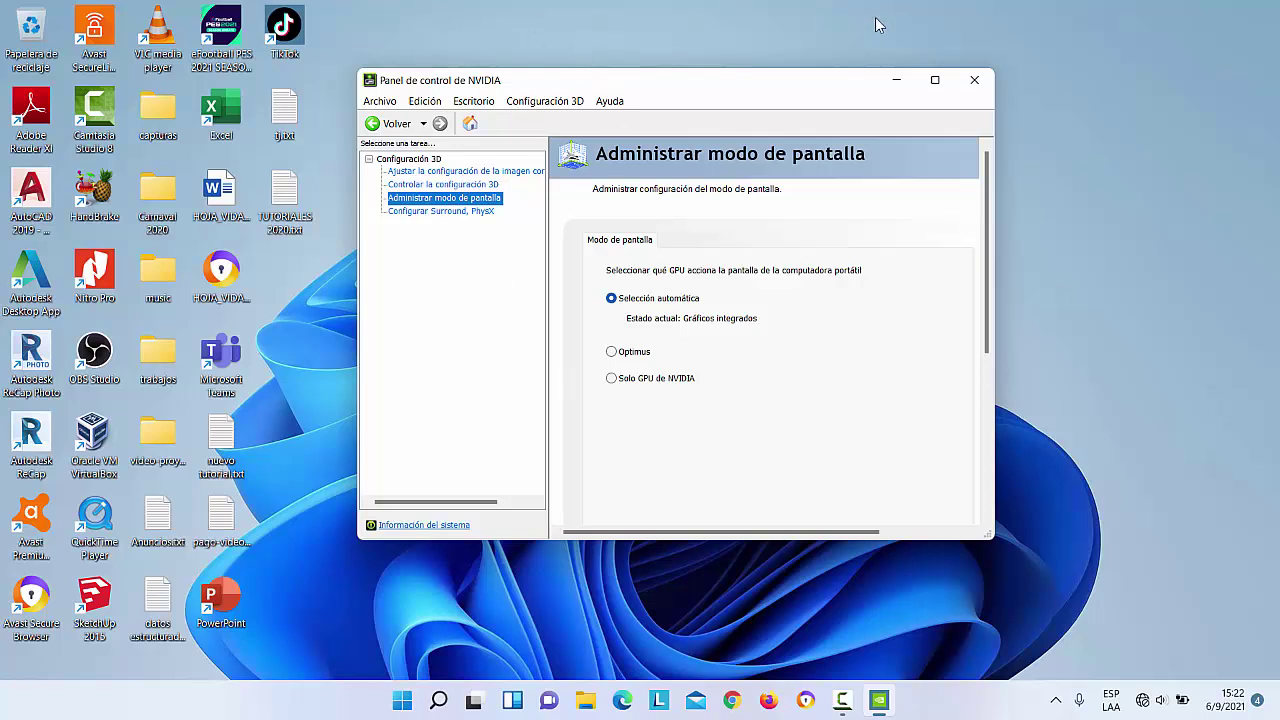
# - Close the NVIDIA Control Panel, search Windows for "intel" and open Centro de comando de gráficos Intel
pyautogui.click(975, 79)
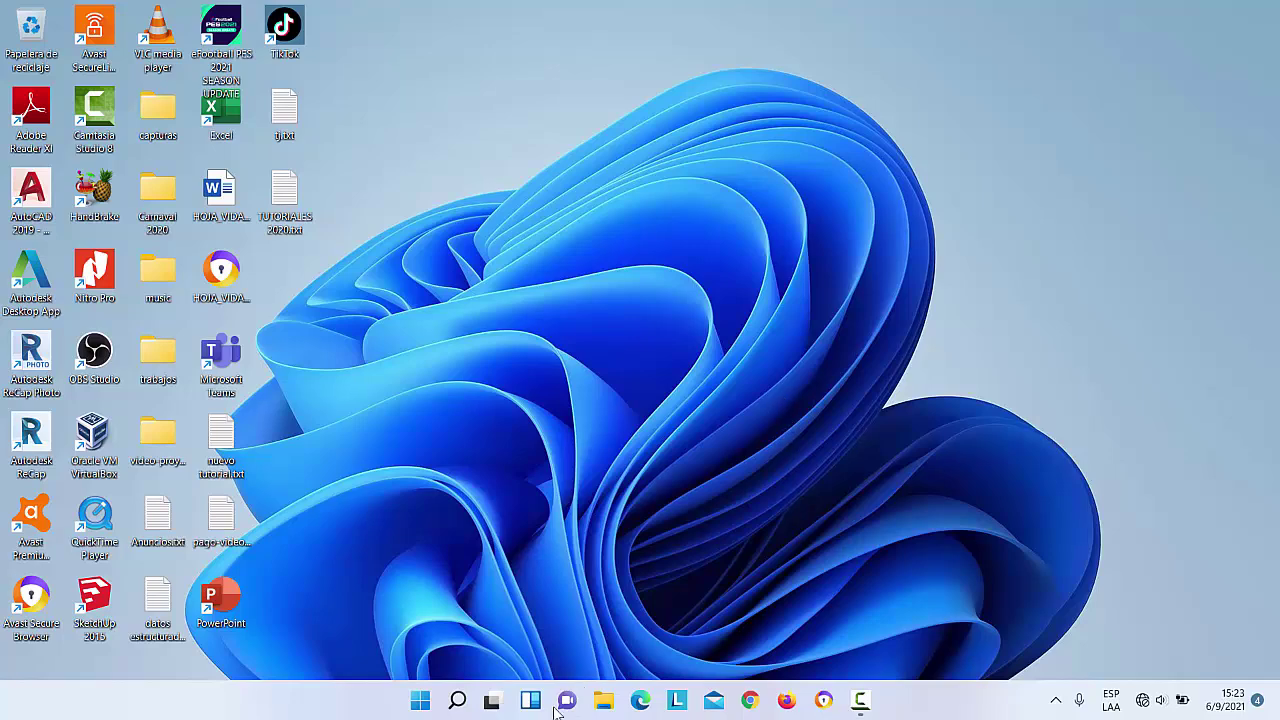
pyautogui.click(457, 697)
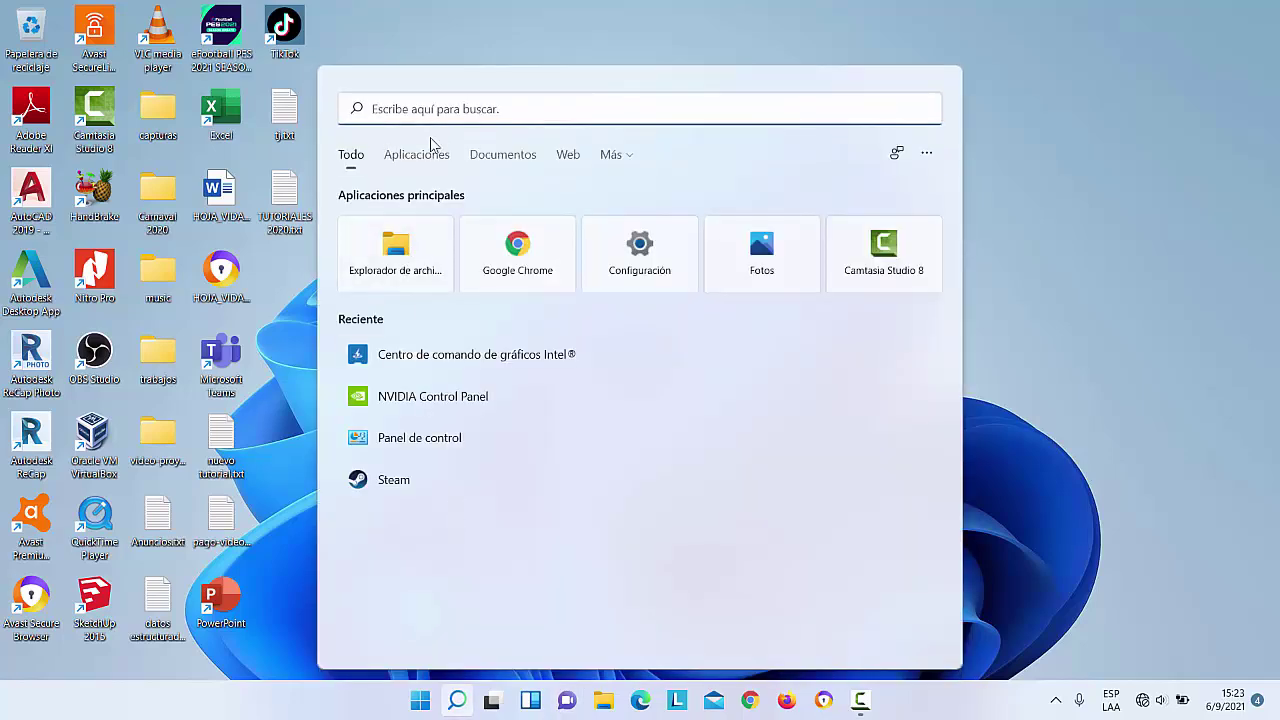
pyautogui.write('inte')
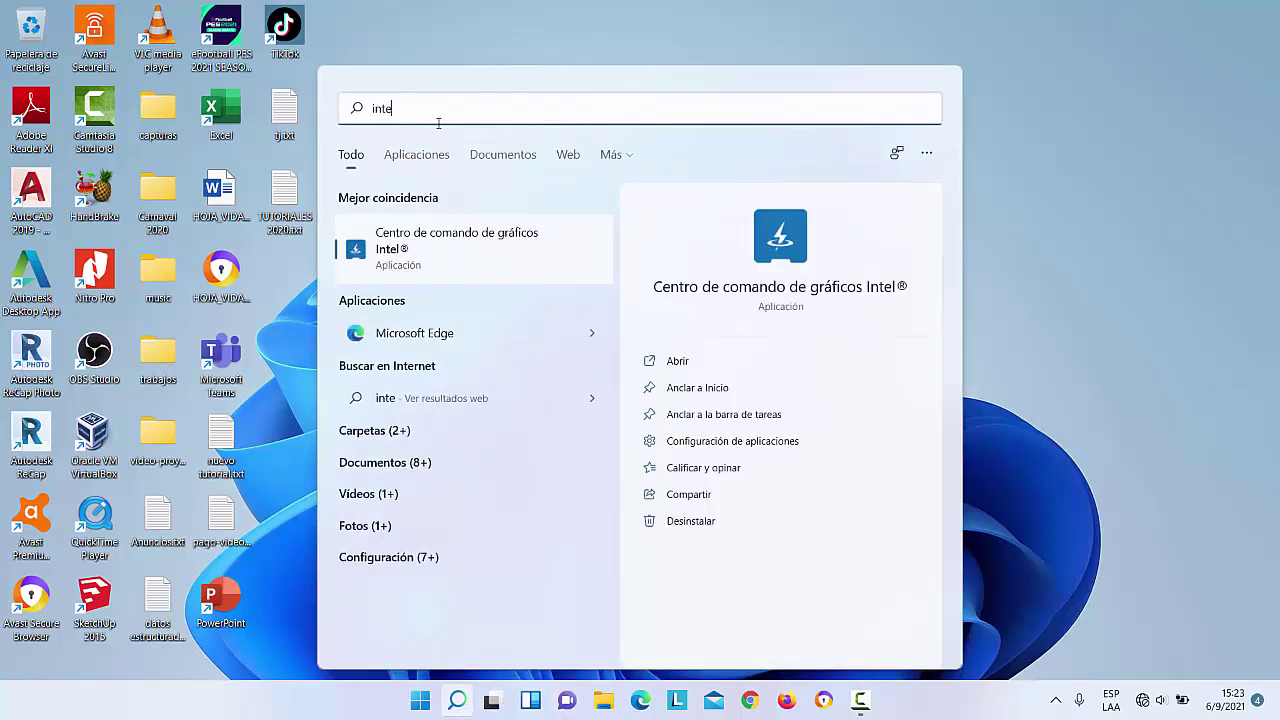
pyautogui.write('l')
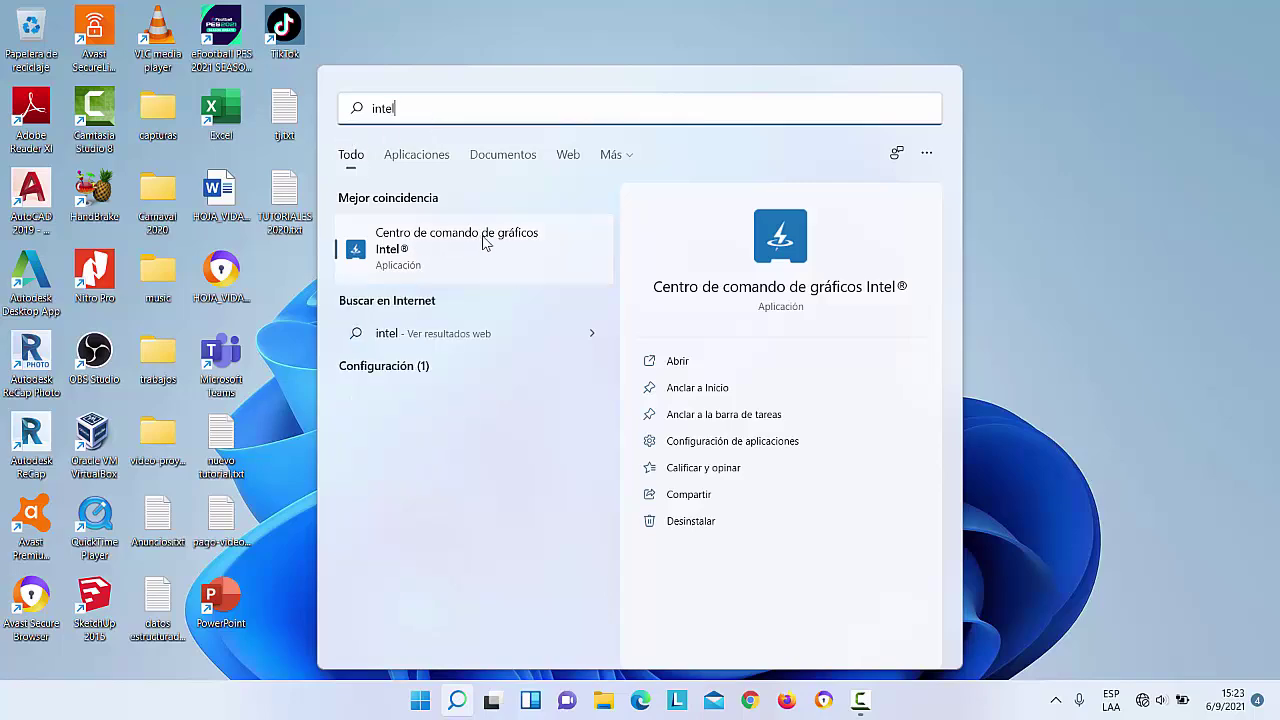
pyautogui.click(445, 255)
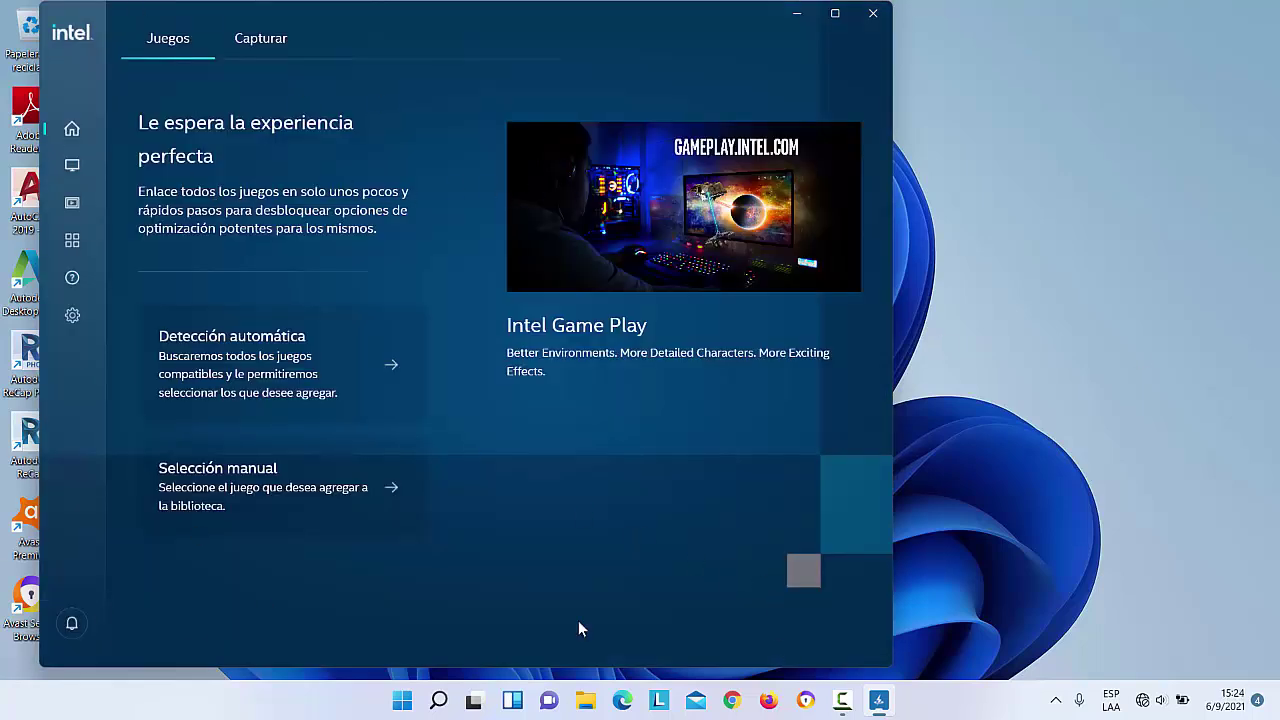
# - Review the connected display's general settings and its color profile settings in Pantallas conectadas
pyautogui.click(72, 166)
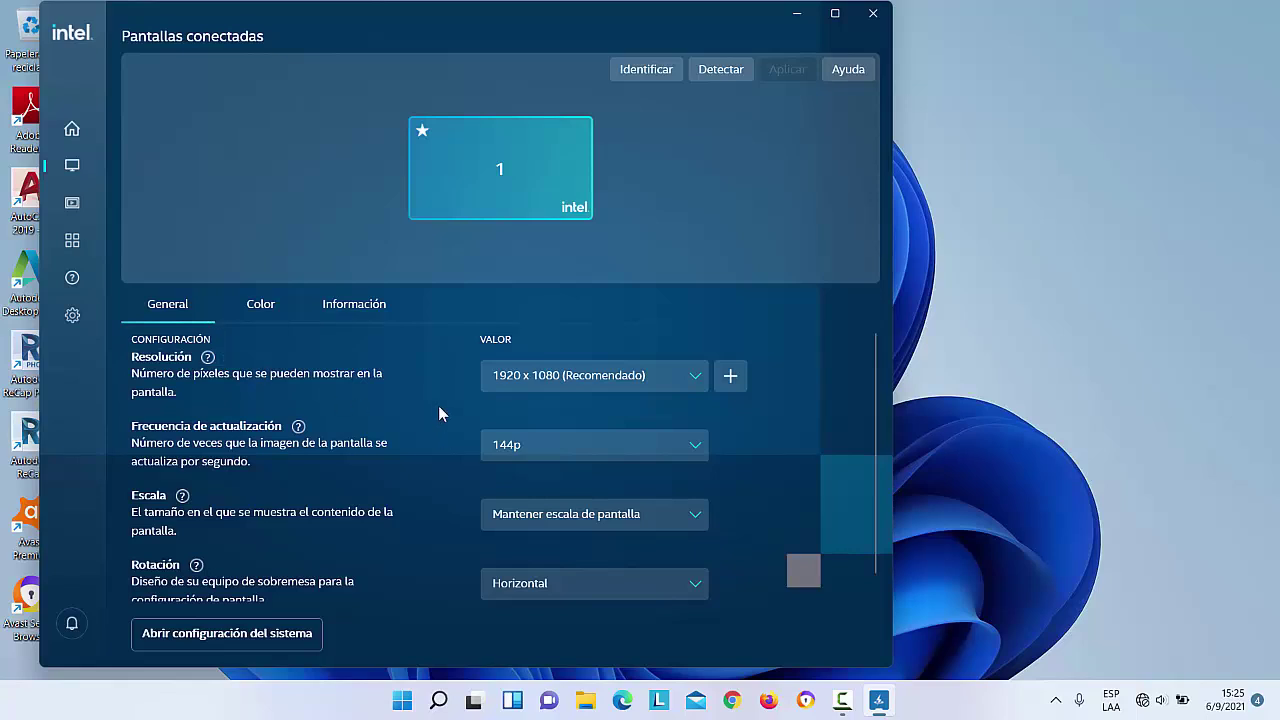
pyautogui.scroll(-1, 306, 480)
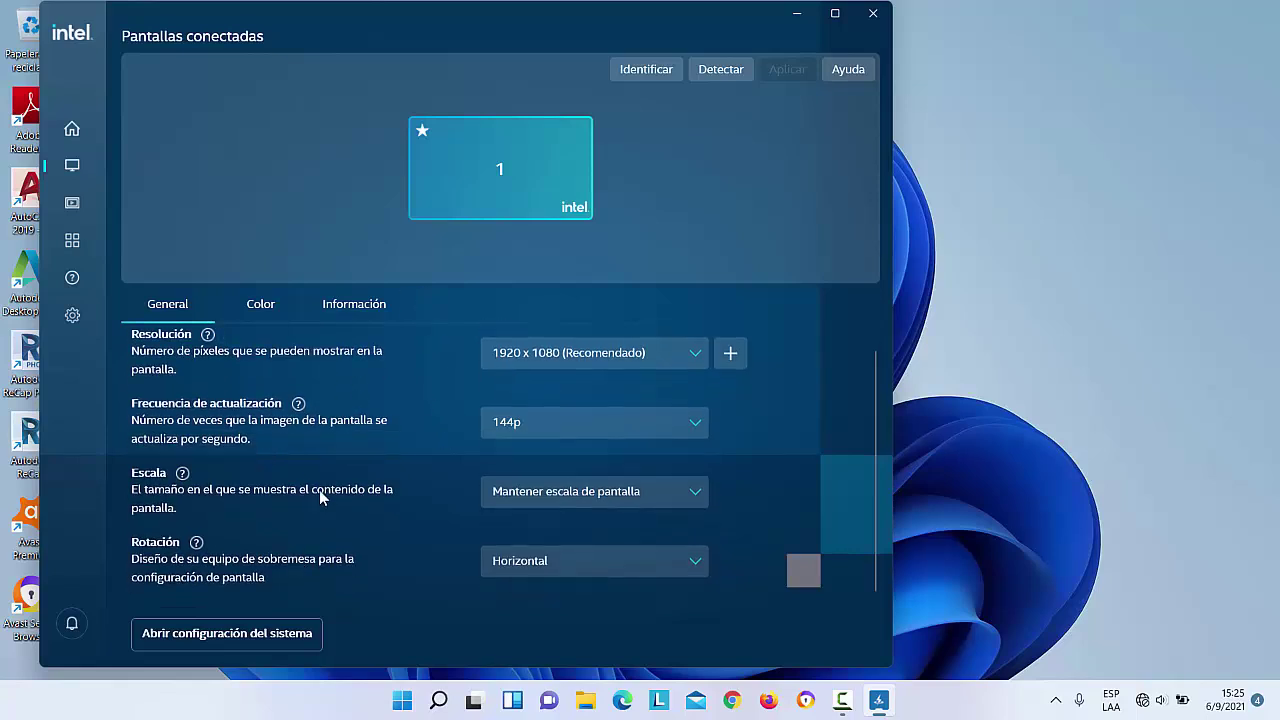
pyautogui.scroll(1, 280, 400)
pyautogui.click(268, 305)
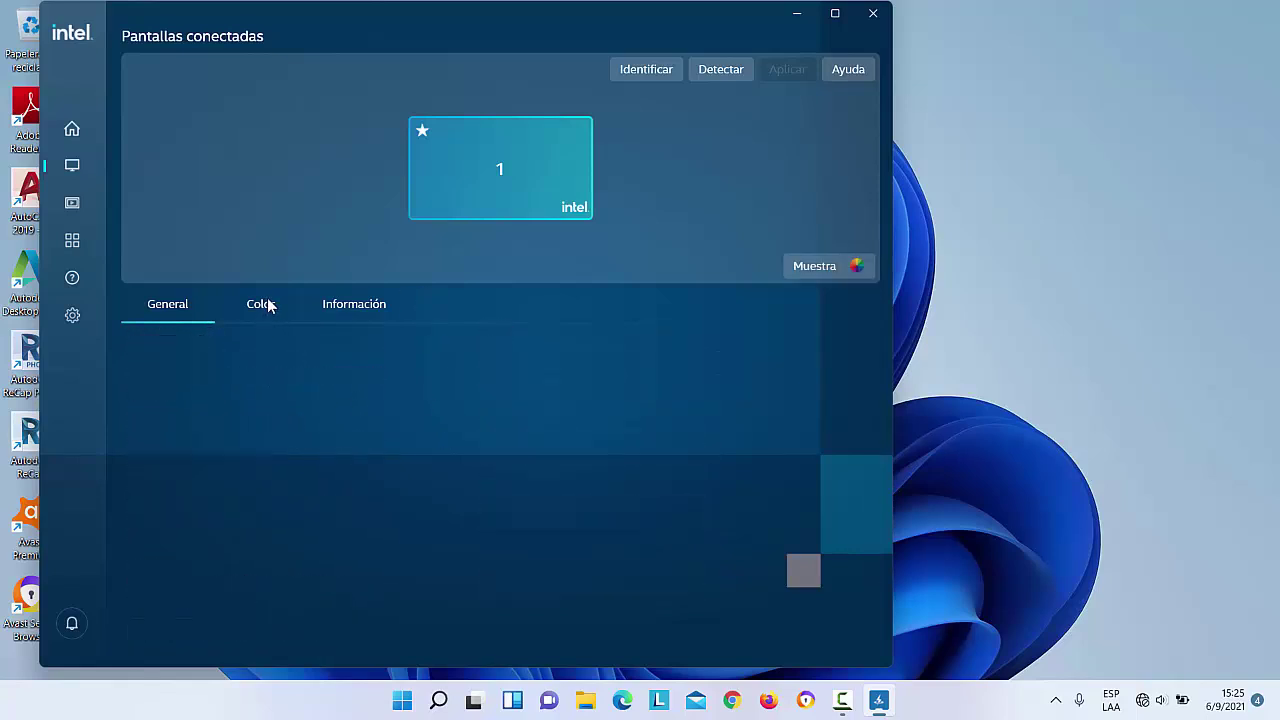
pyautogui.scroll(-3, 153, 344)
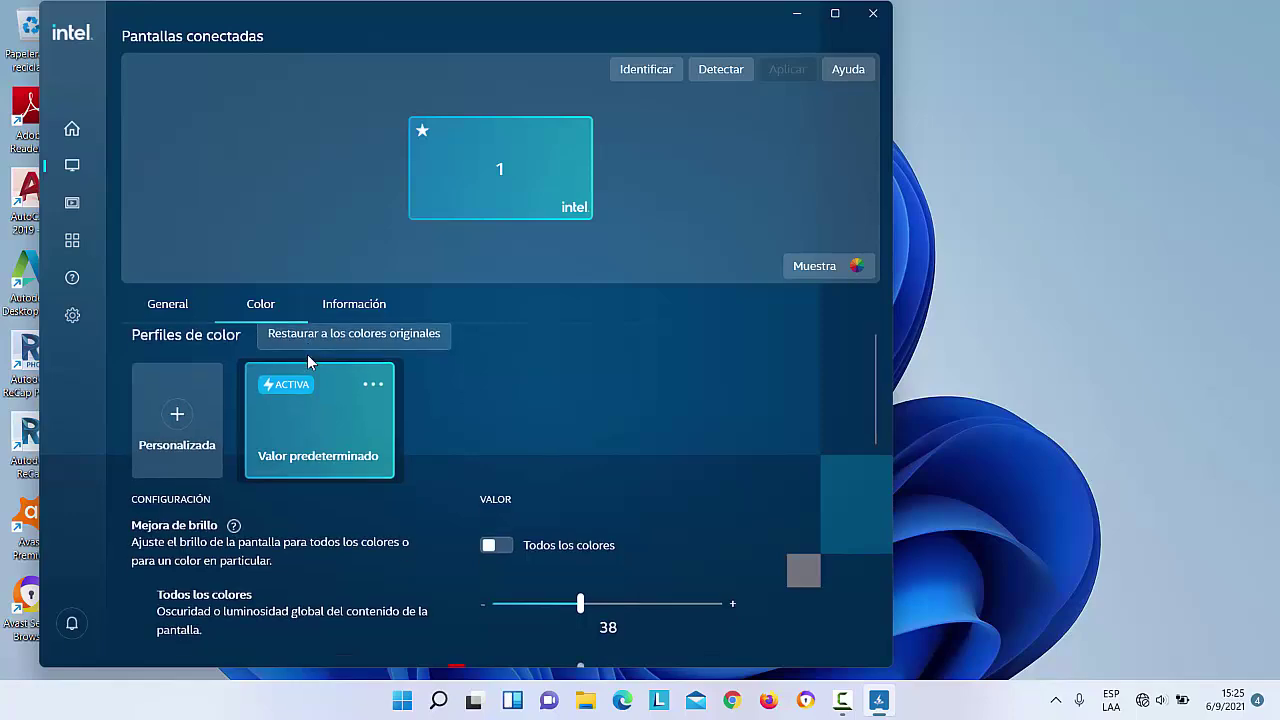
# - Open the video settings, dismiss the Vista previa en tiempo real notice and review the video correction options down to the color intensities
pyautogui.click(72, 206)
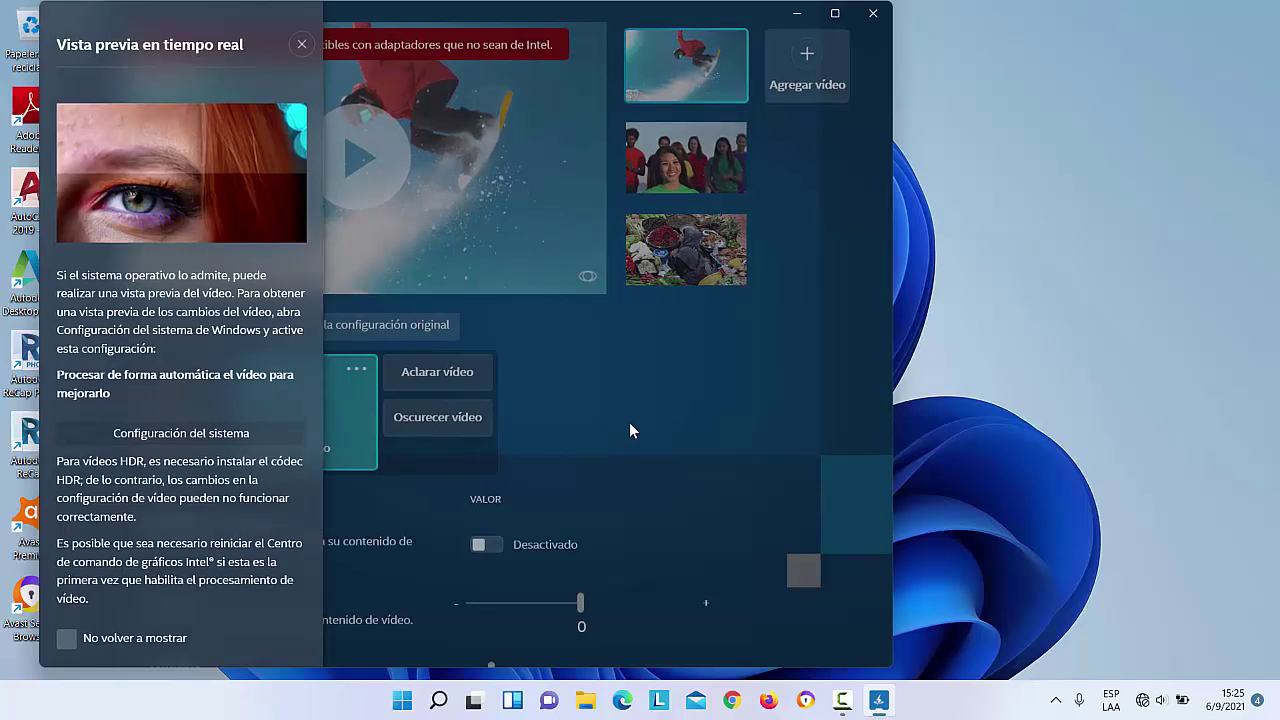
pyautogui.click(745, 383)
pyautogui.scroll(-3, 190, 625)
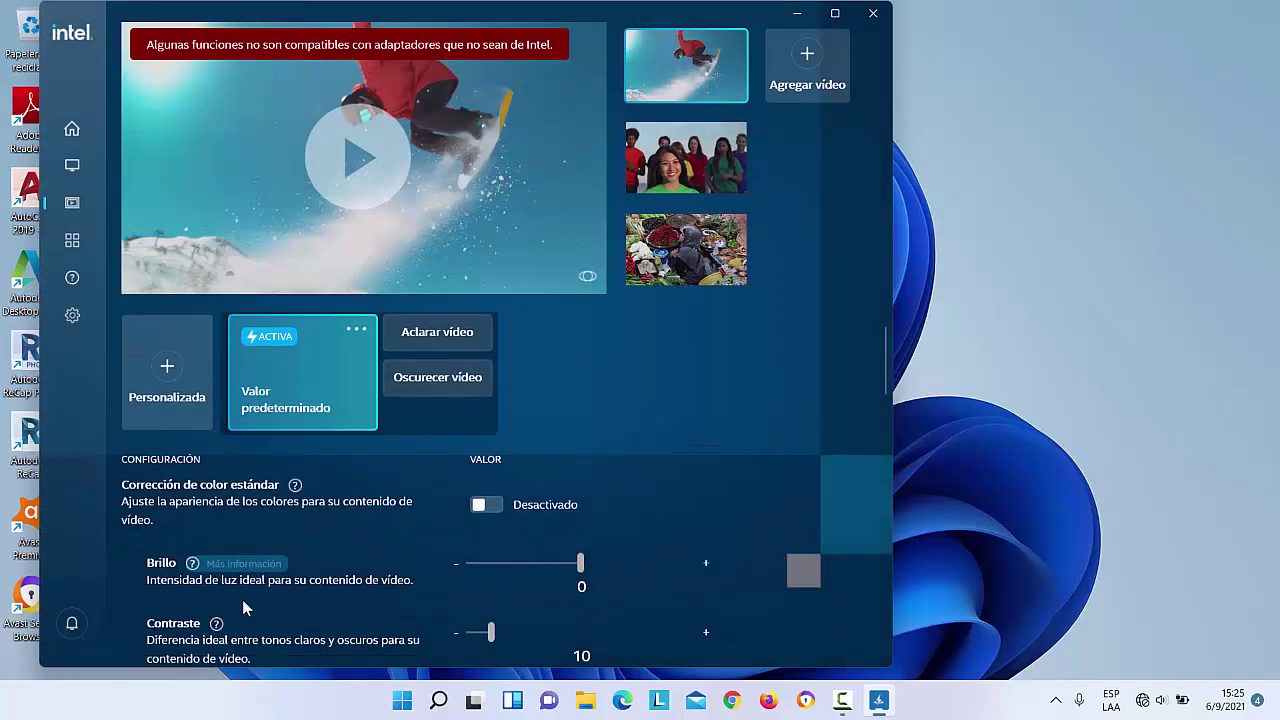
pyautogui.scroll(-4, 246, 534)
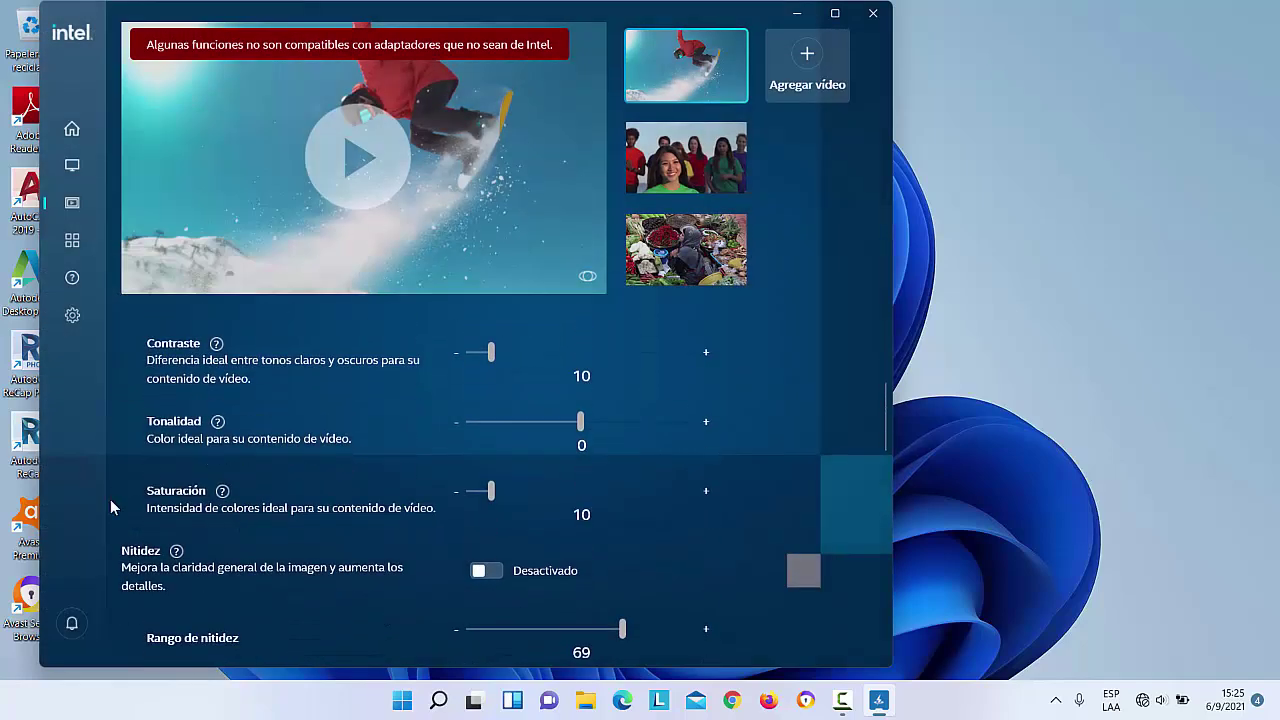
pyautogui.scroll(-1, 266, 514)
pyautogui.scroll(-10, 254, 580)
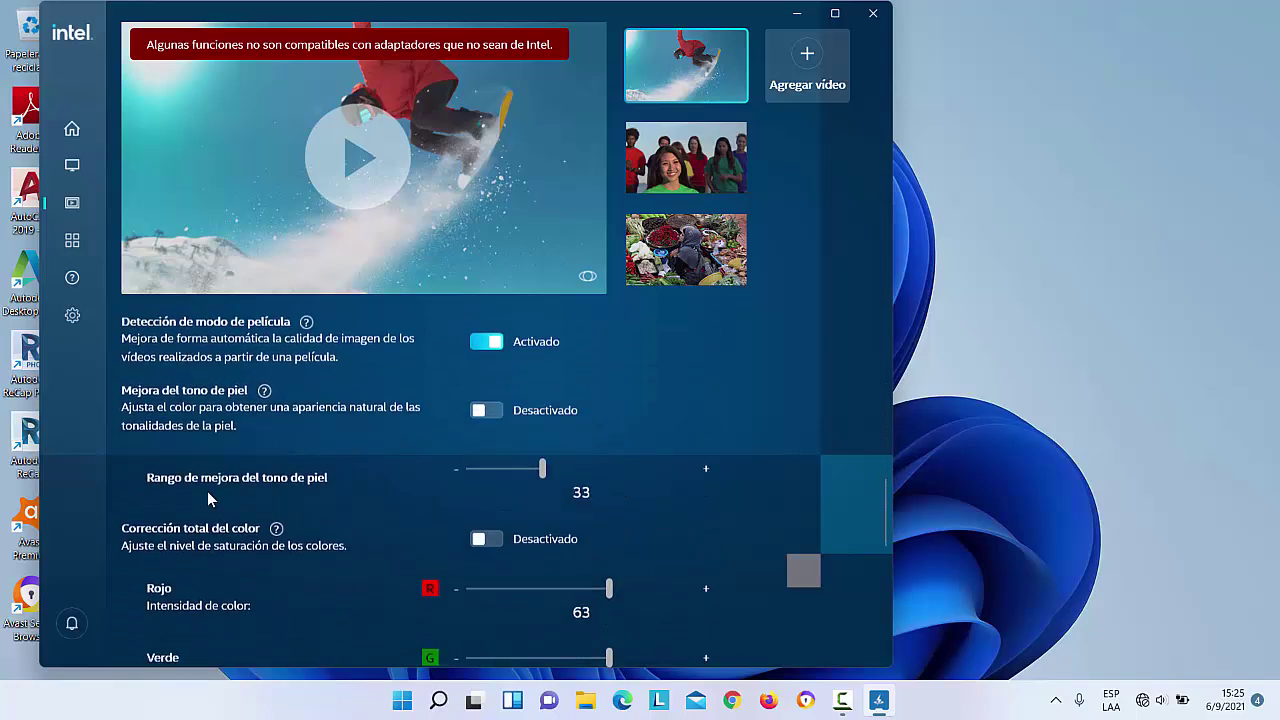
pyautogui.scroll(1, 269, 478)
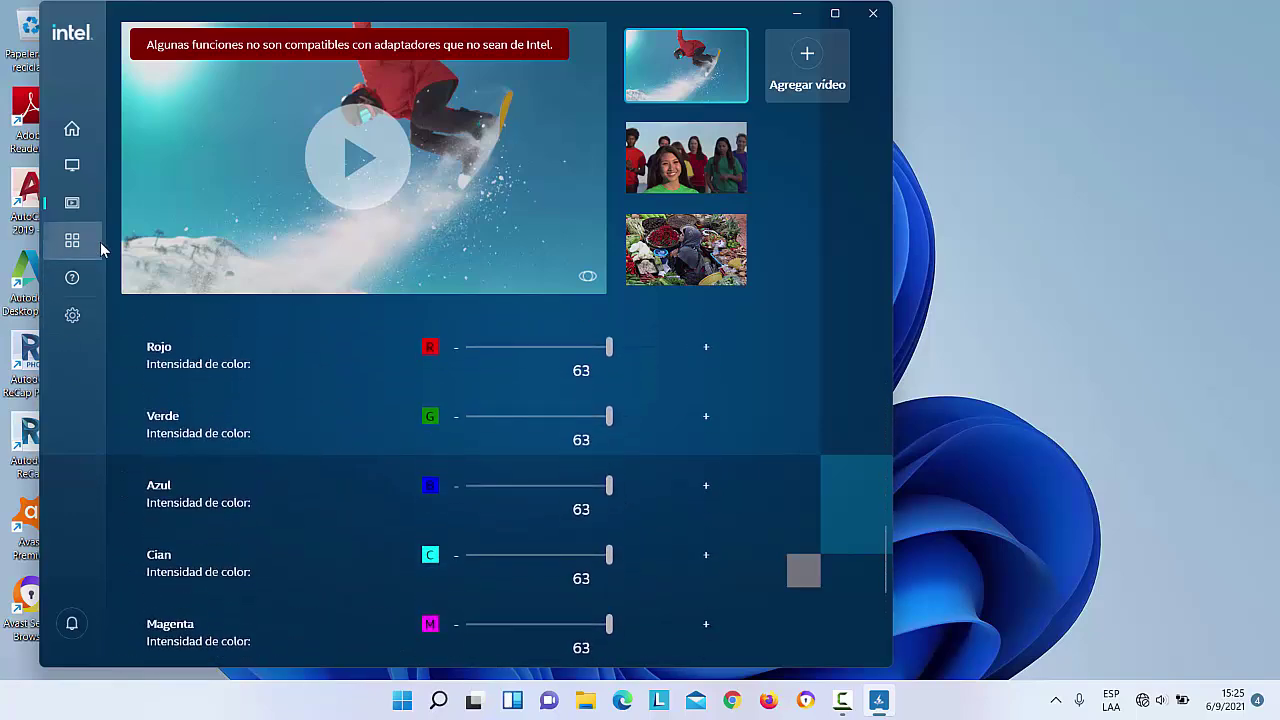